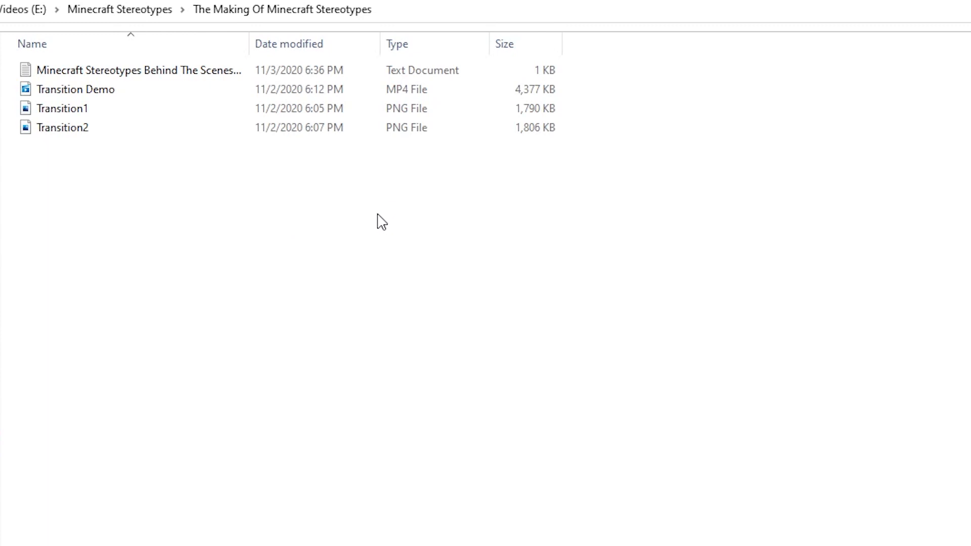
click(414, 227)
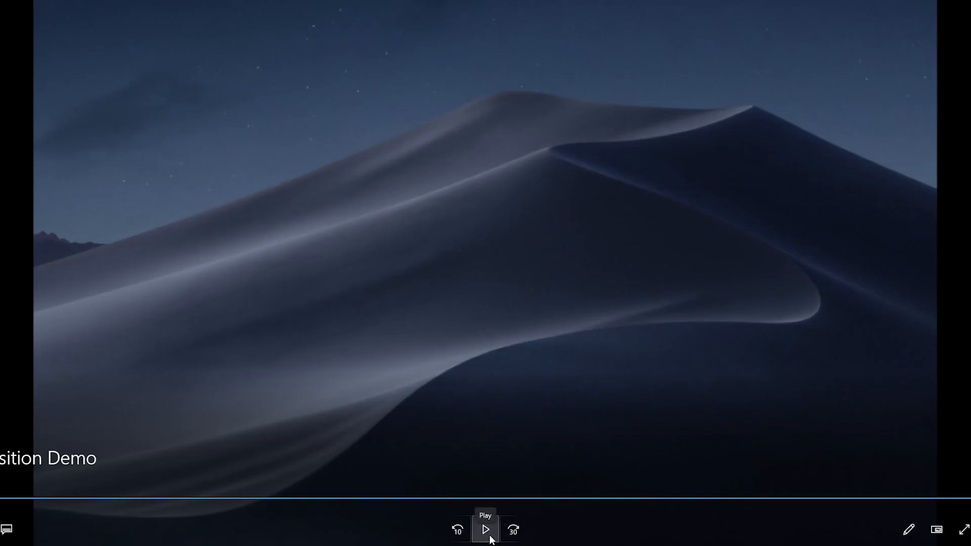
click(485, 529)
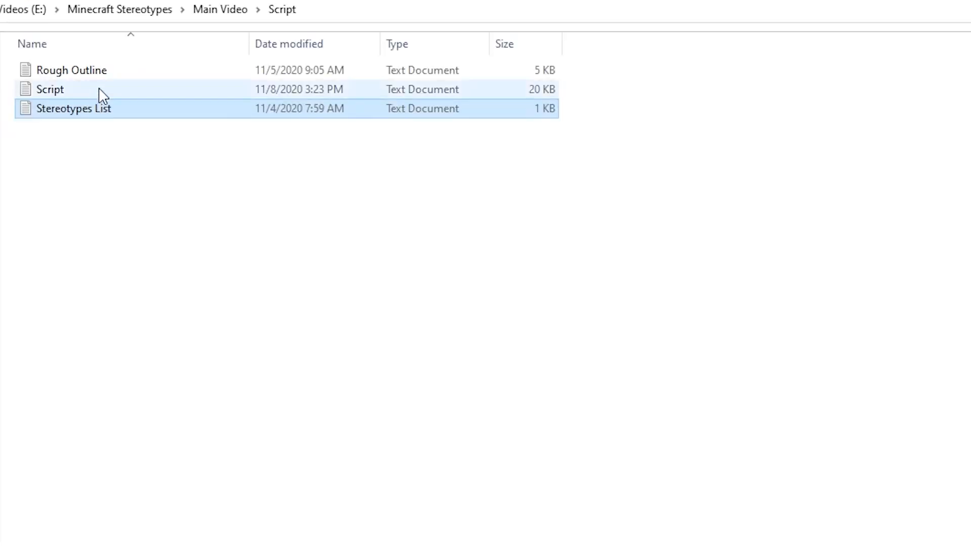
Step: Open the Rough Outline text document and read through the bullet ideas for each stereotype
double_click(105, 73)
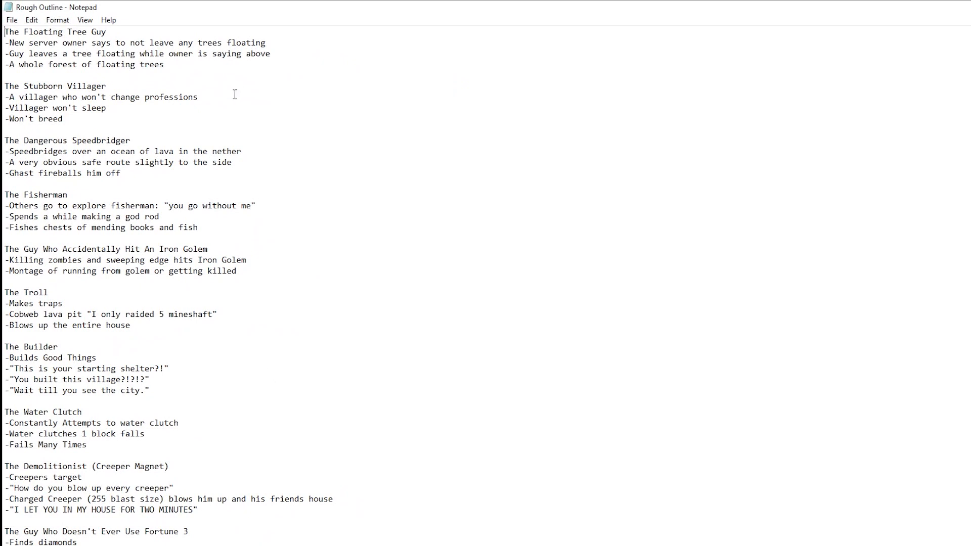
scroll(134, 123, down, 9)
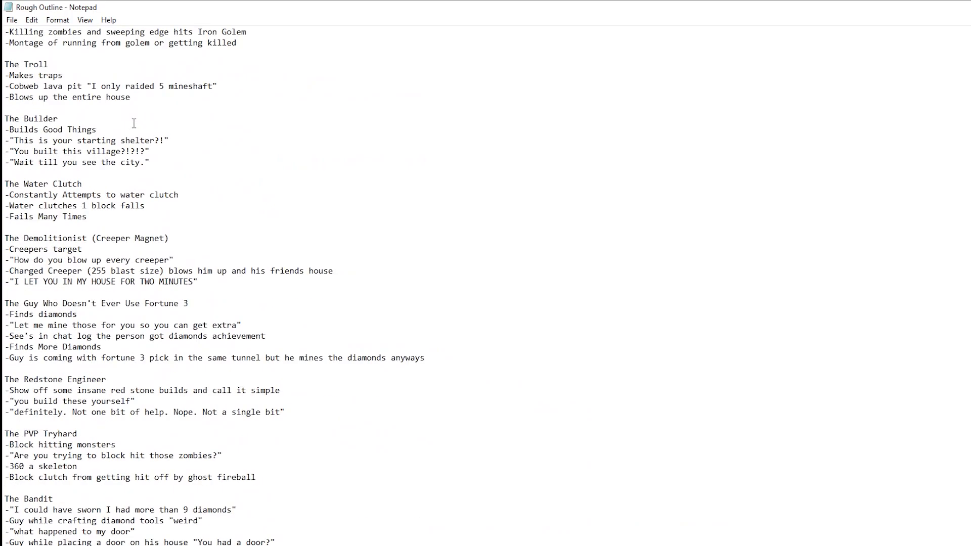
scroll(134, 123, down, 6)
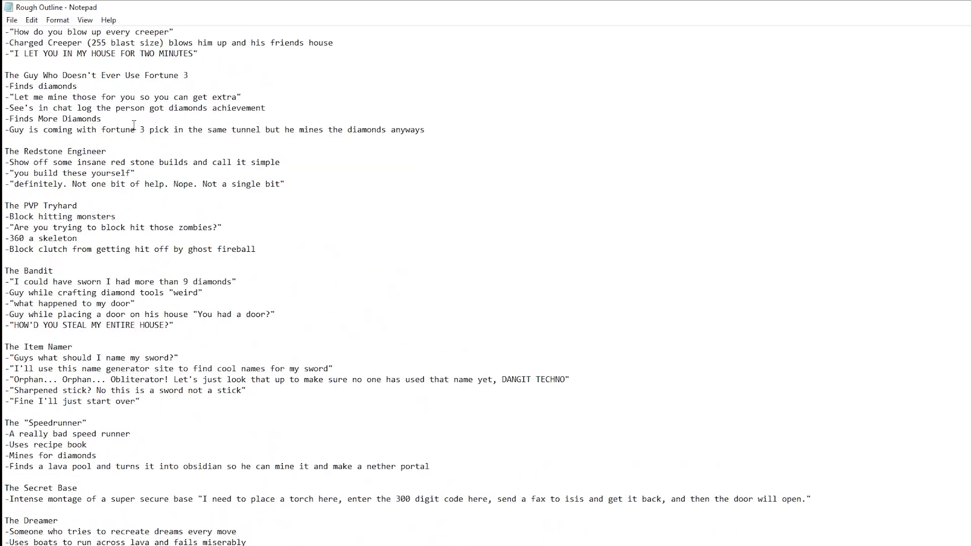
scroll(134, 124, down, 6)
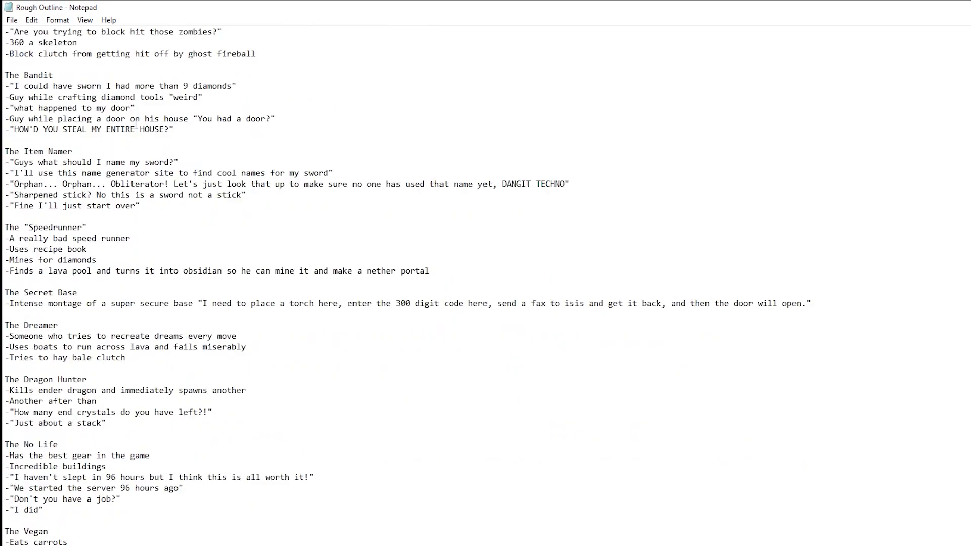
scroll(136, 124, down, 7)
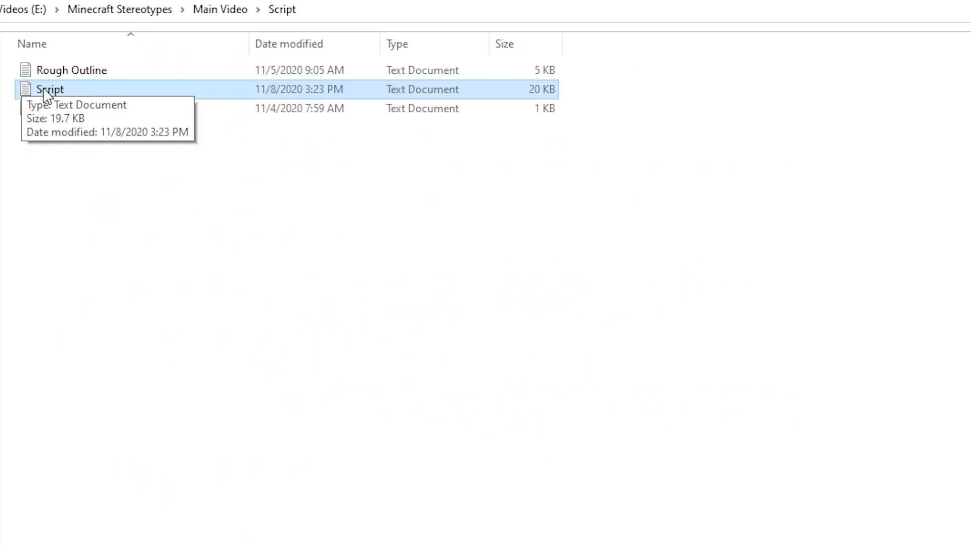
Step: Open the Script text document and read through the numbered stereotype scenes, highlighting the passage from scene 11 onward
double_click(42, 89)
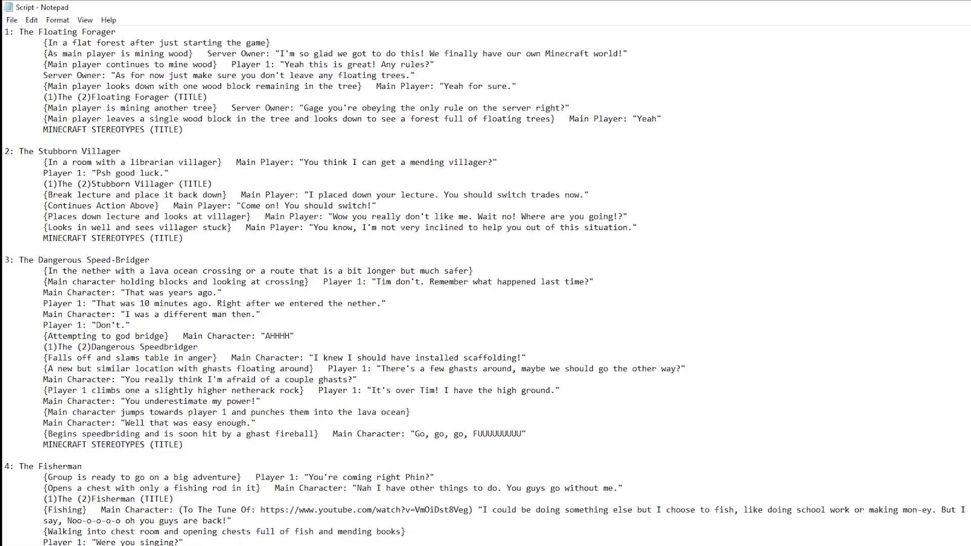
scroll(485, 283, down, 20)
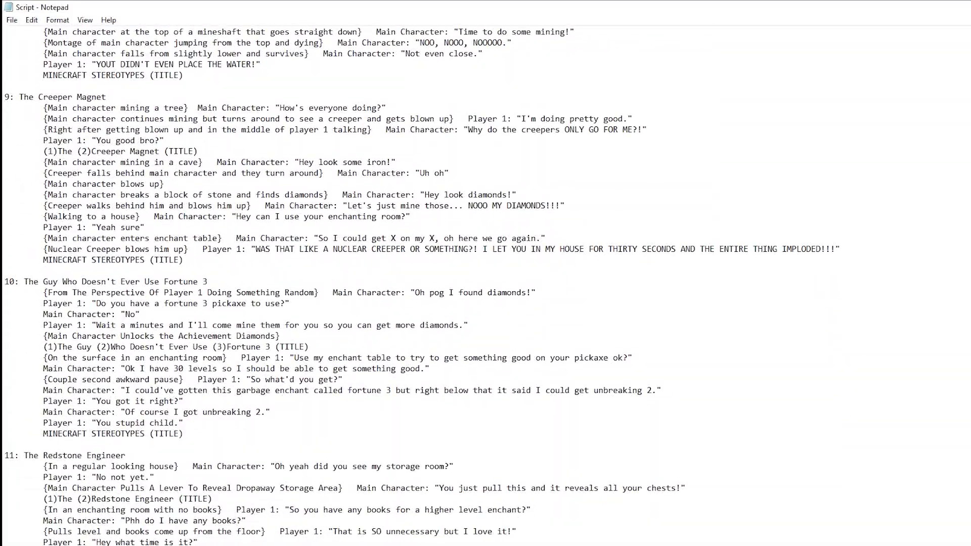
scroll(486, 284, down, 17)
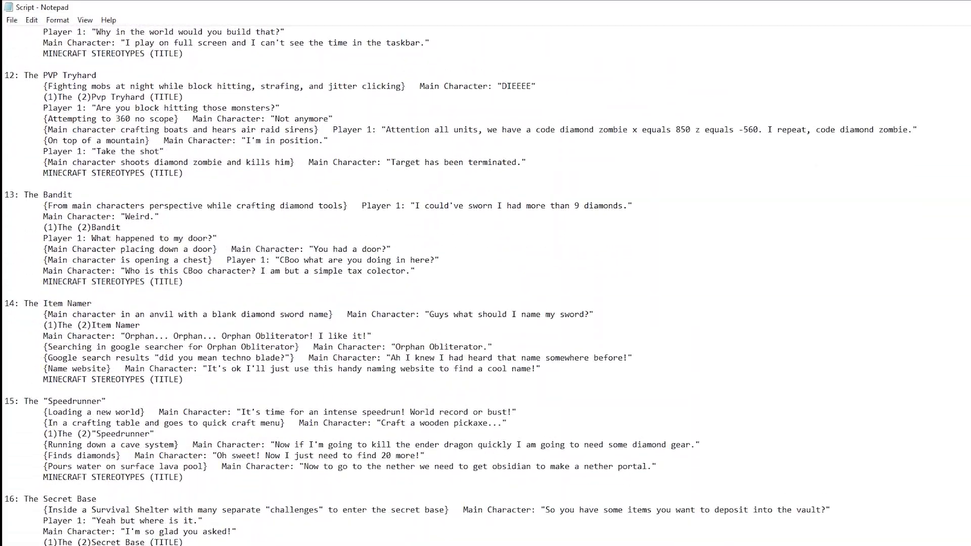
scroll(486, 284, down, 7)
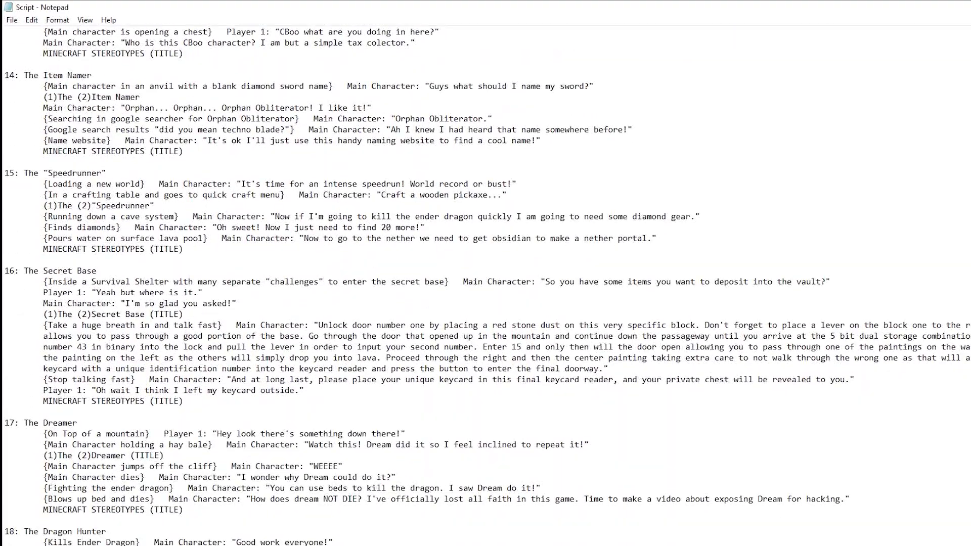
scroll(485, 283, down, 15)
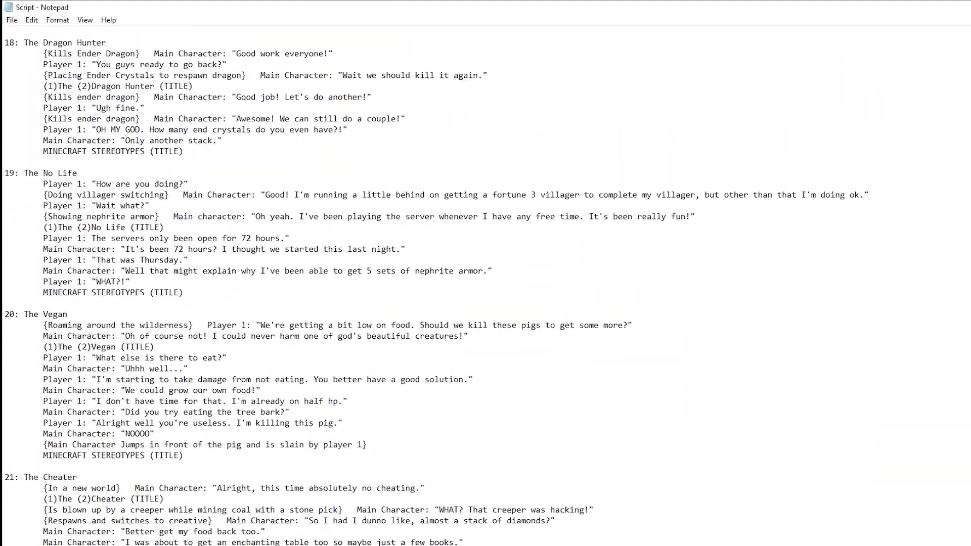
scroll(486, 283, down, 9)
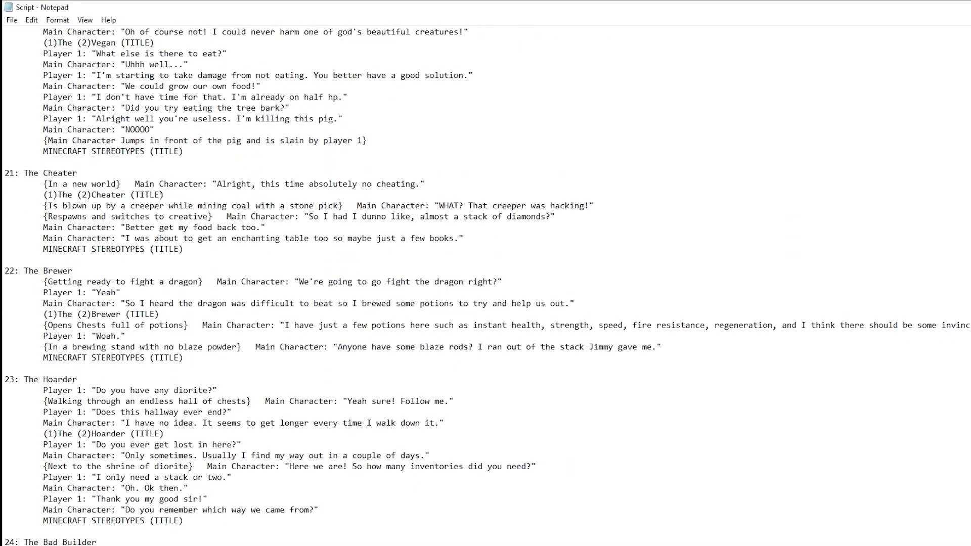
scroll(485, 283, down, 9)
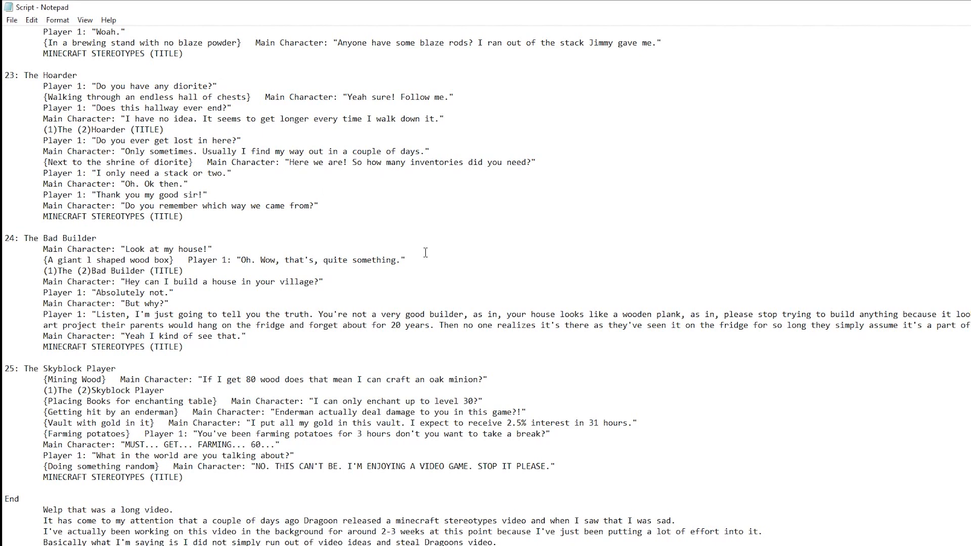
scroll(10, 51, up, 20)
drag(9, 53, 473, 542)
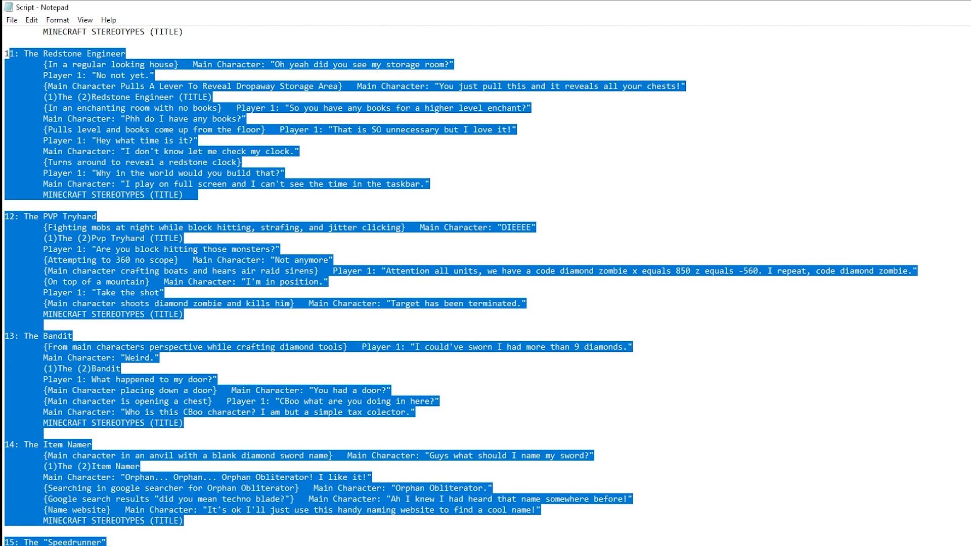
click(738, 303)
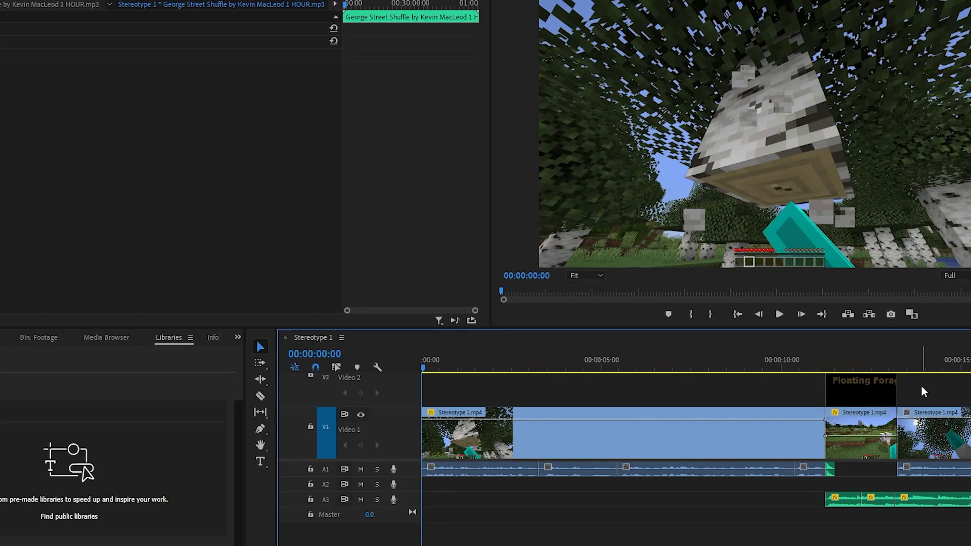
Step: In Premiere Pro, play the Stereotype 1 sequence from its start and examine its video, title and audio clips
scroll(704, 374, down, 5)
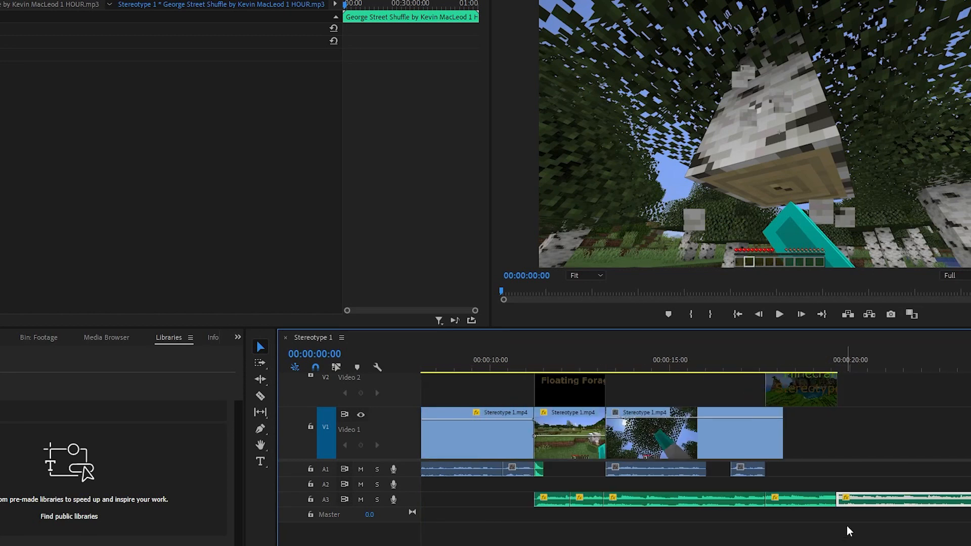
scroll(849, 526, up, 6)
scroll(695, 450, up, 2)
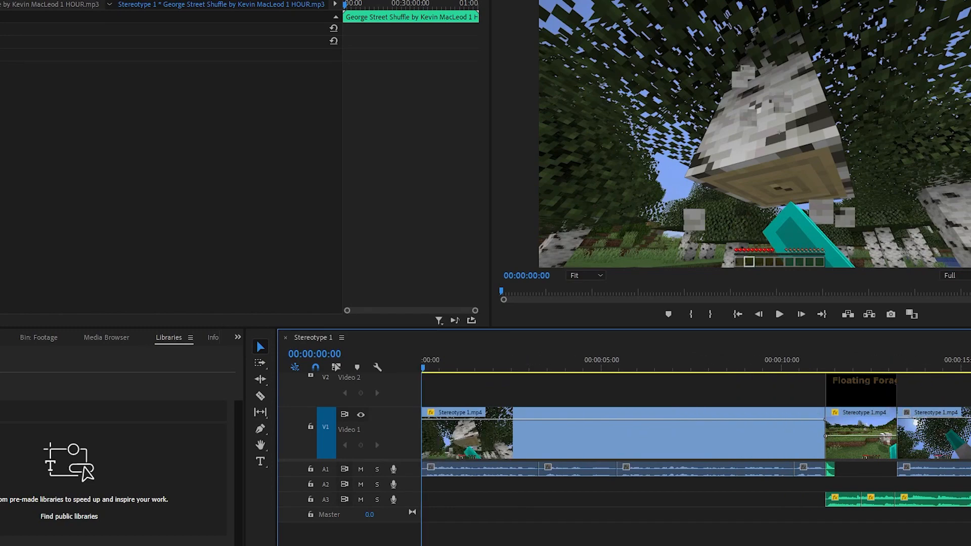
click(779, 314)
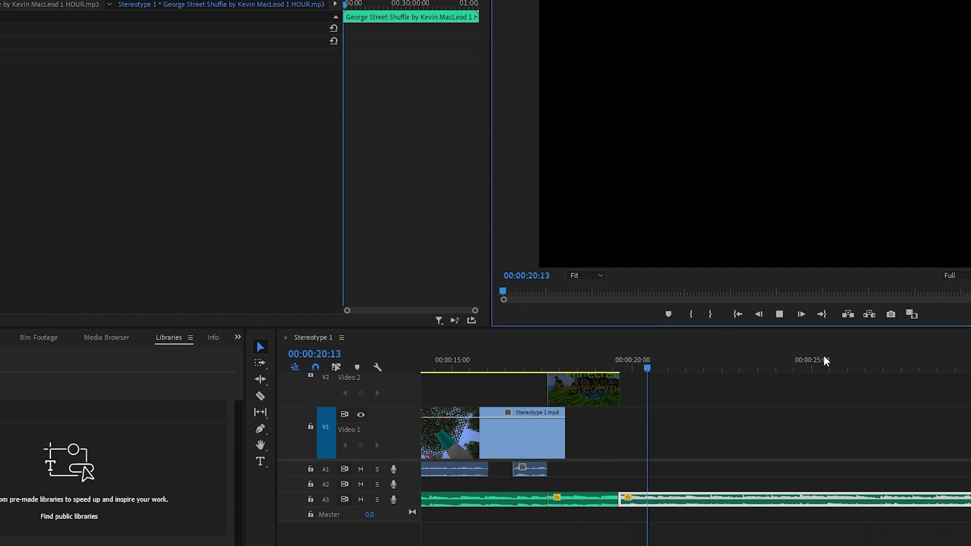
click(780, 314)
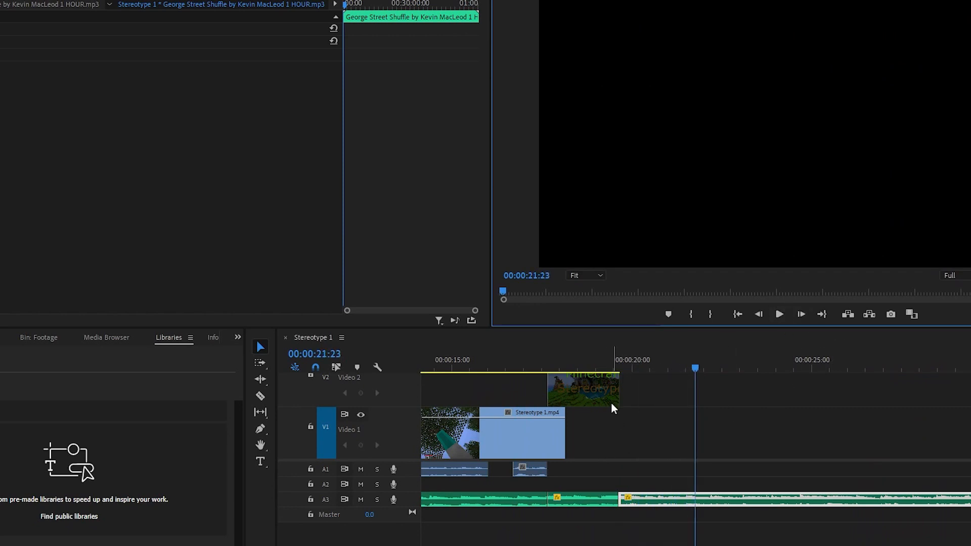
scroll(708, 445, up, 9)
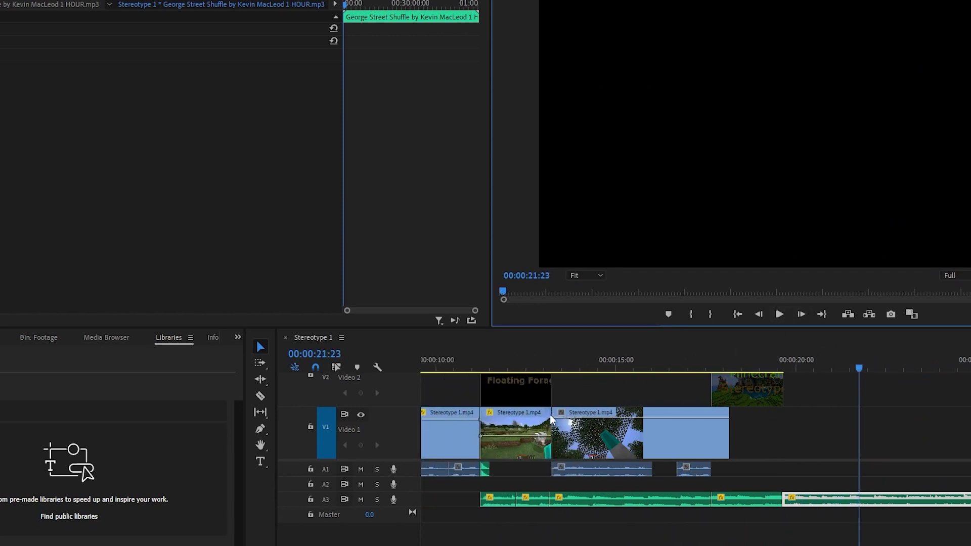
scroll(821, 446, down, 1)
scroll(625, 429, down, 3)
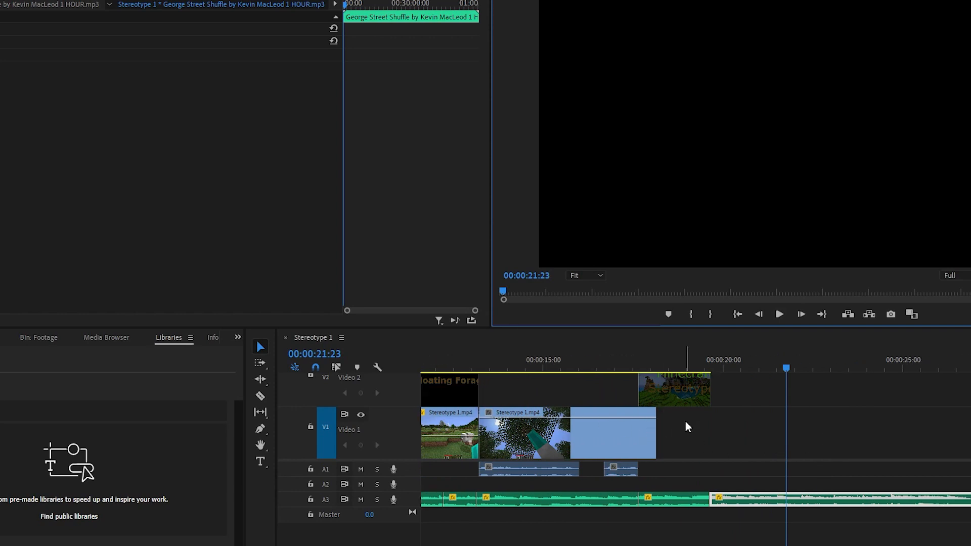
scroll(684, 427, down, 6)
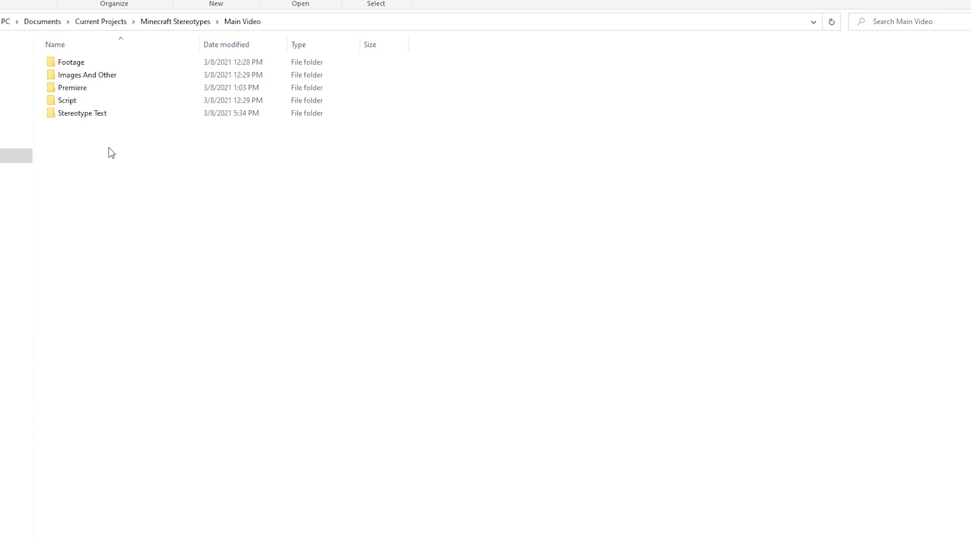
Step: In File Explorer, view the finished title images in the 1-25 folder of Stereotype Text, returning to the Main Video folder
double_click(101, 114)
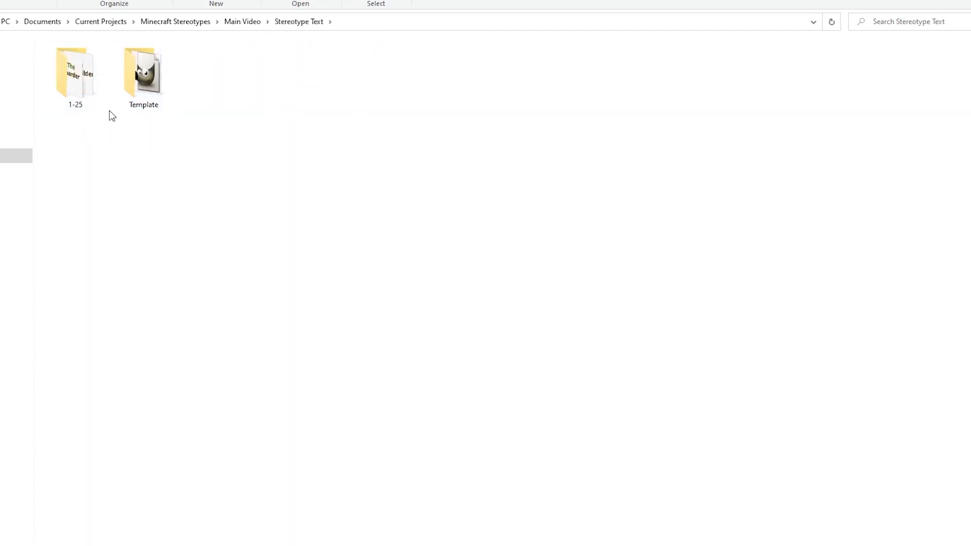
double_click(91, 100)
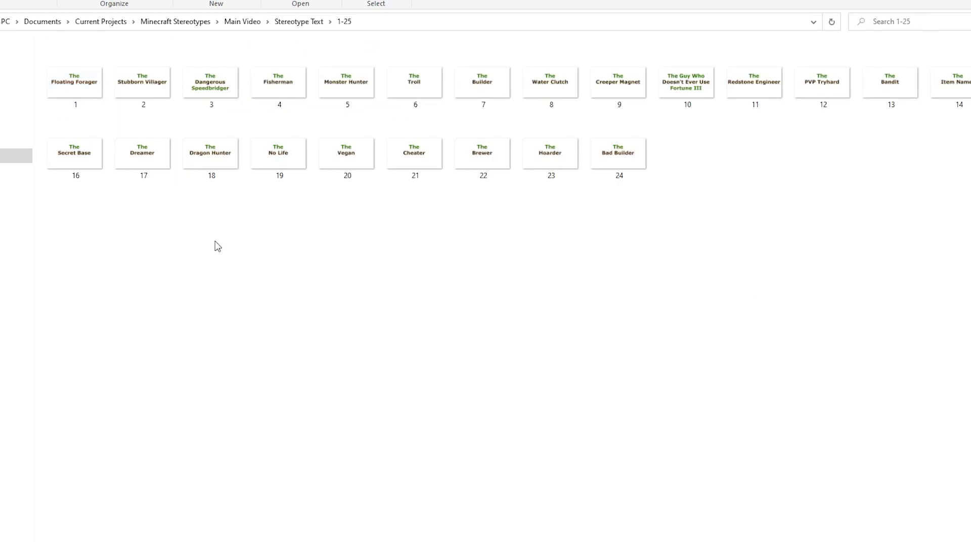
click(242, 21)
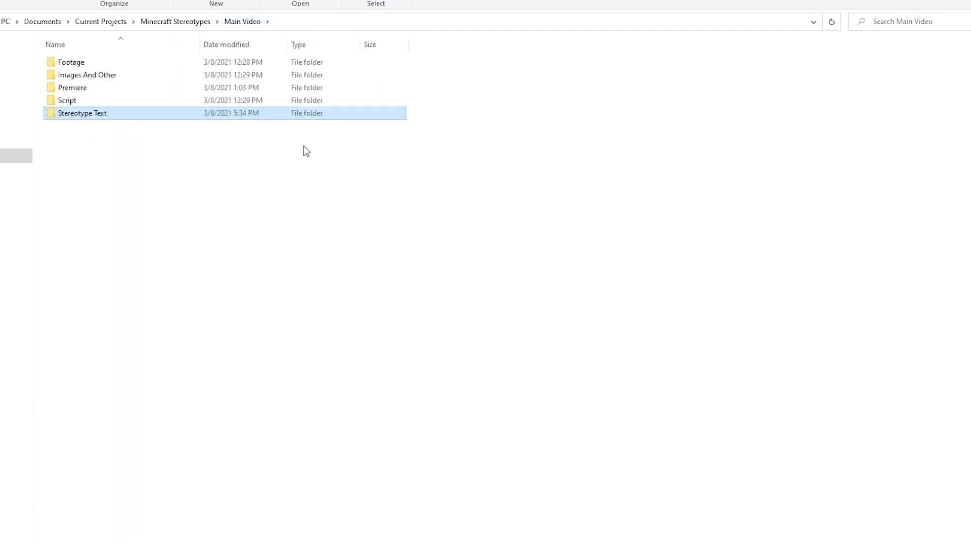
Step: Open the Text Outline file from the Template folder of Stereotype Text in GIMP
double_click(135, 113)
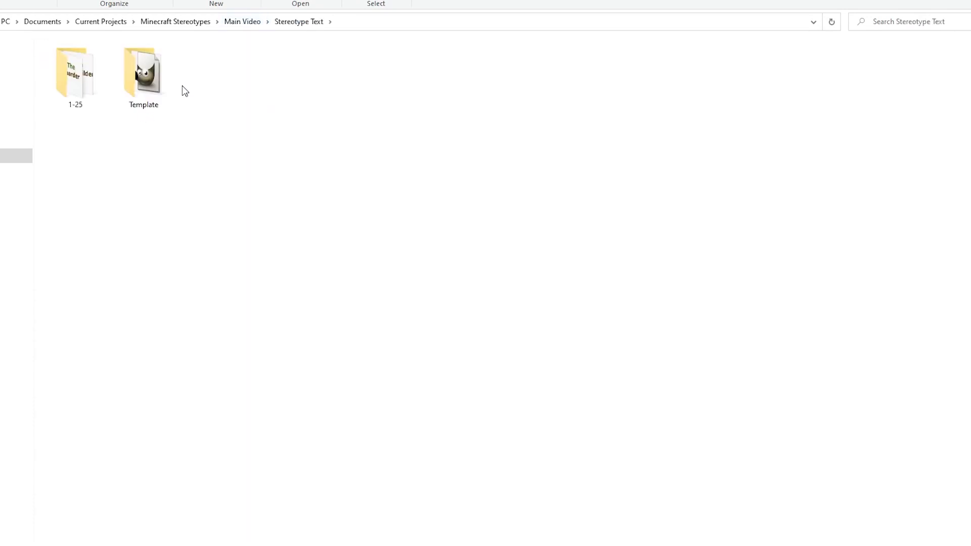
double_click(164, 83)
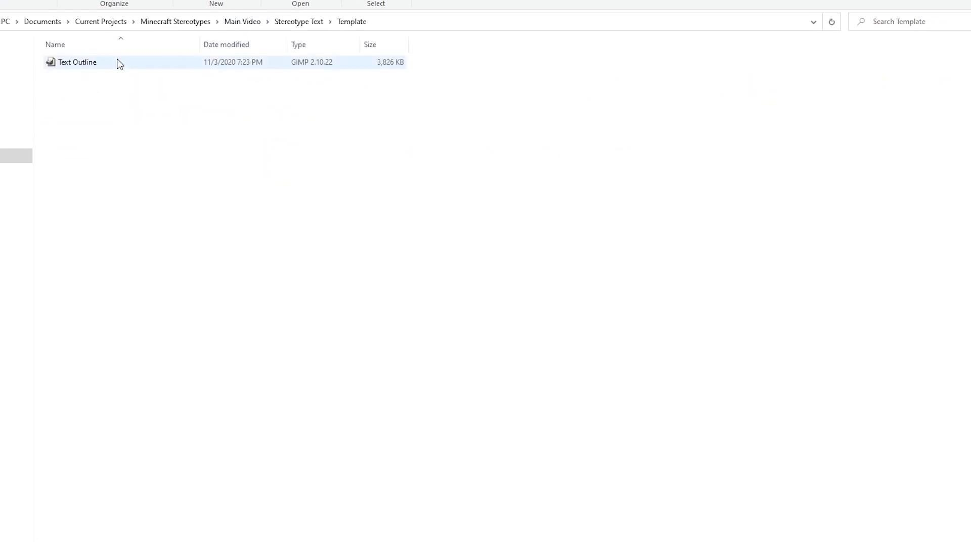
double_click(117, 62)
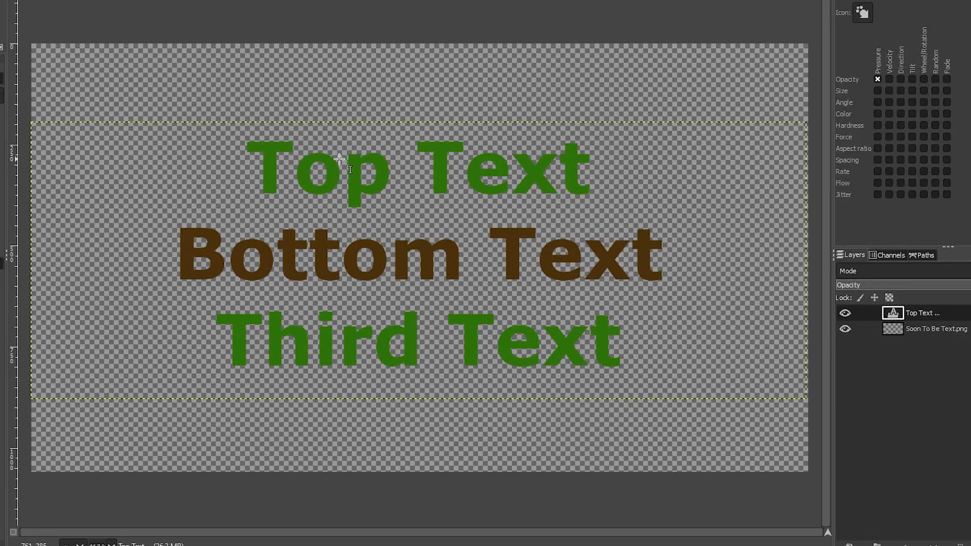
Step: Replace the "Top Text" line of the title template with "The"
double_click(372, 177)
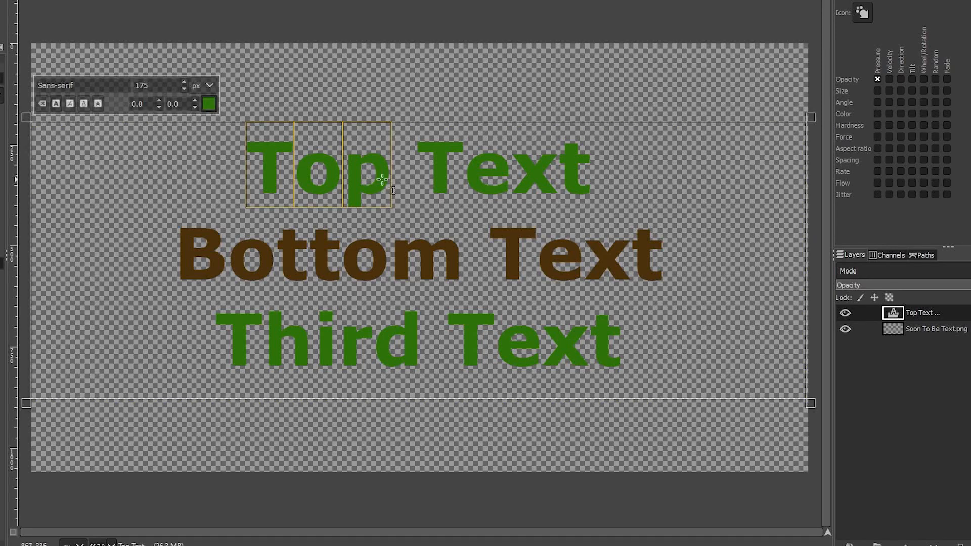
triple_click(420, 185)
text(The)
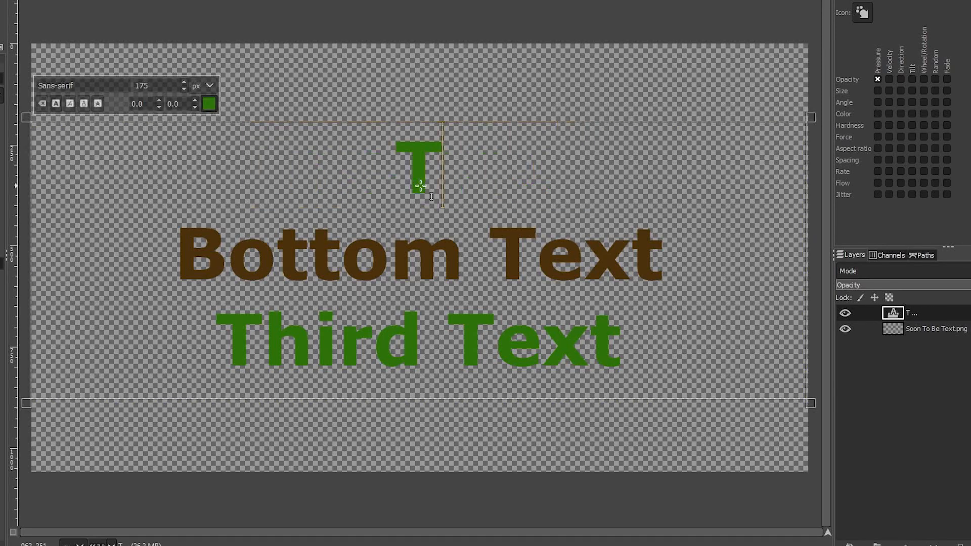
Step: Replace the "Bottom Text" line with "Skyblock Player" and delete the "Third Text" line
double_click(418, 255)
triple_click(418, 255)
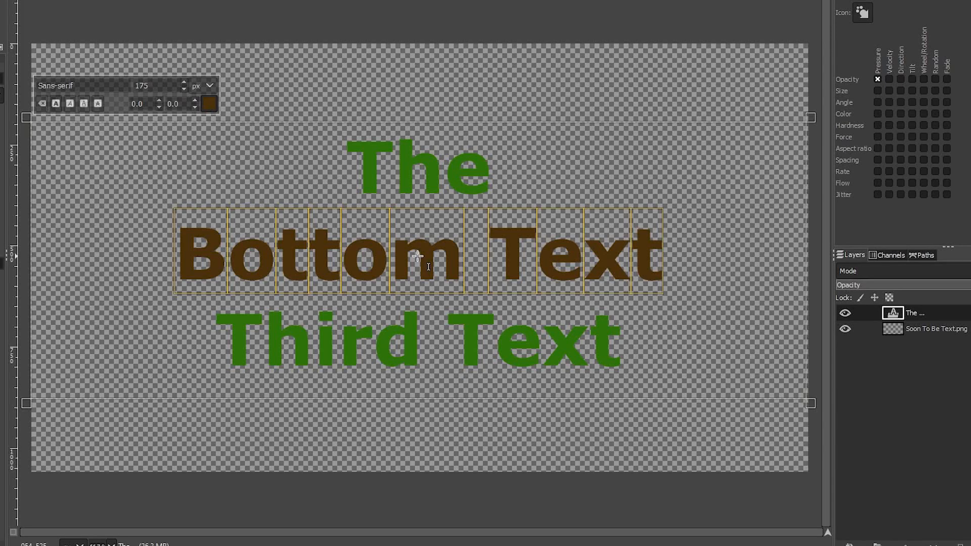
text(Skyblock Pl)
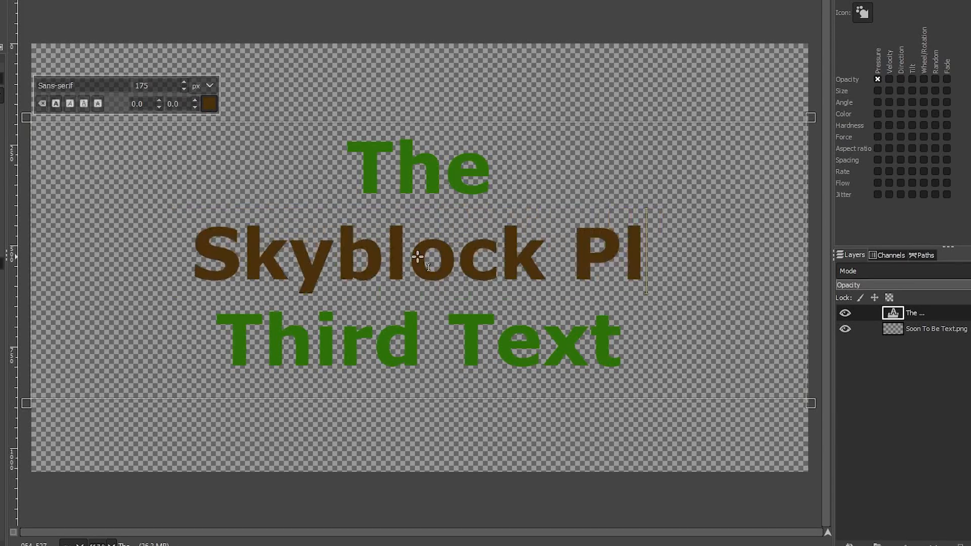
text(ayer)
triple_click(425, 315)
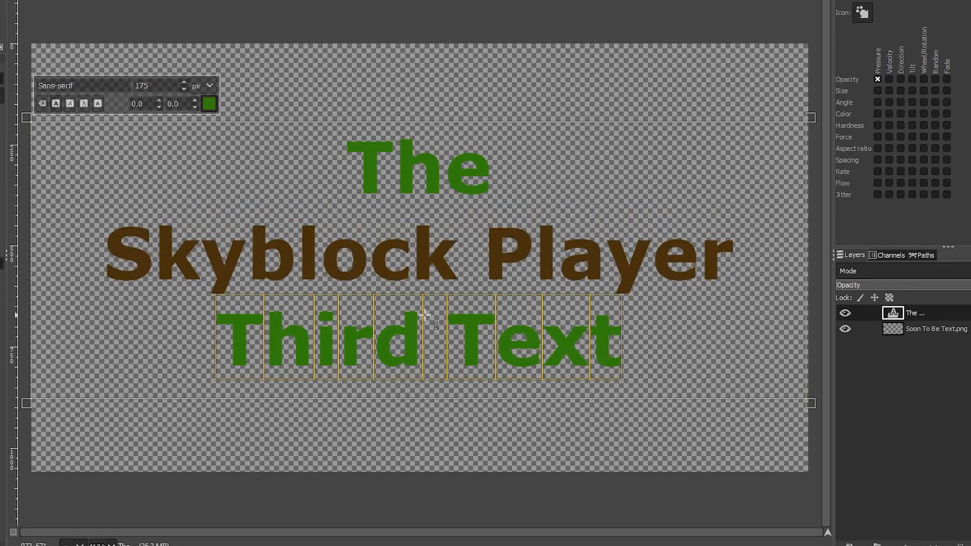
key(BackSpace)
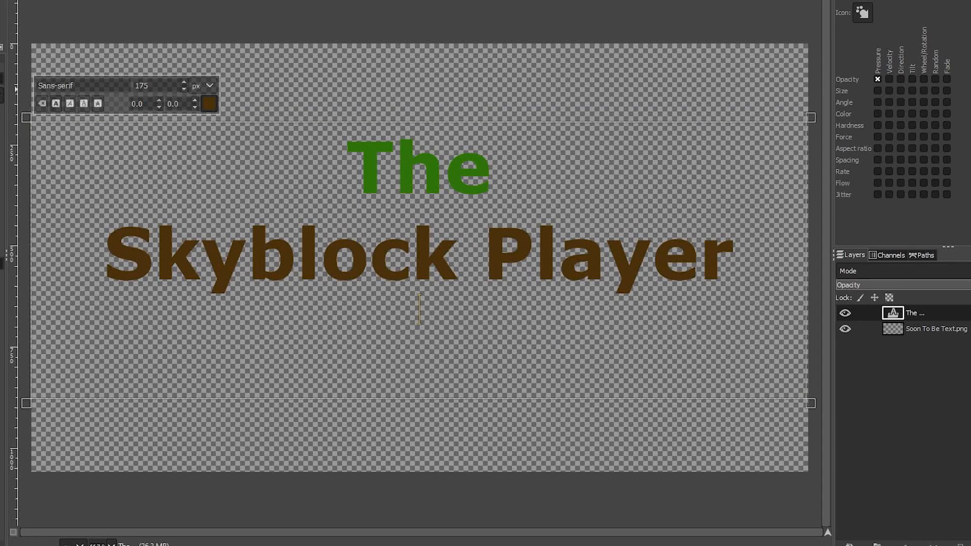
Step: Export the "The Skyblock Player" title as 25.png into the 1-25 folder of Stereotype Text with the default PNG options
key(alt+f)
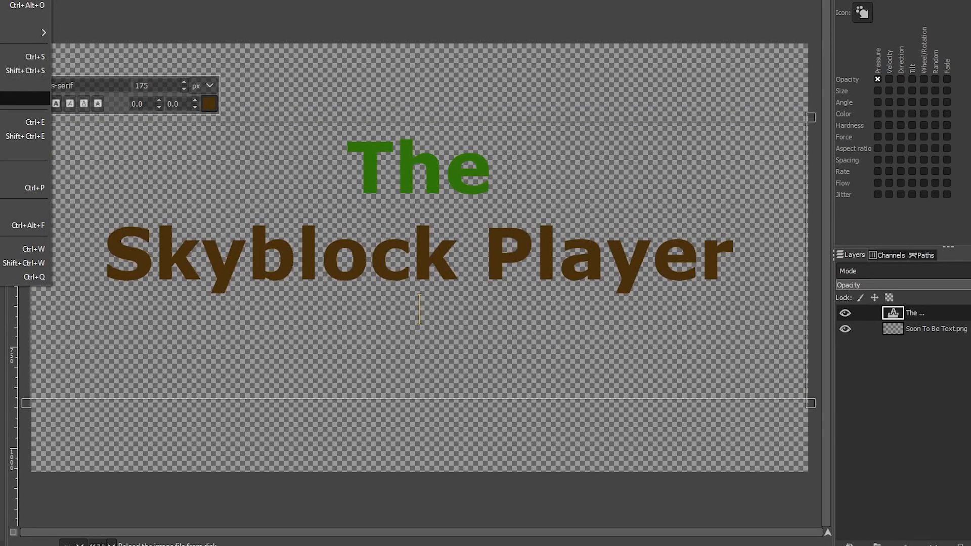
key(Down)
key(Down)
key(Return)
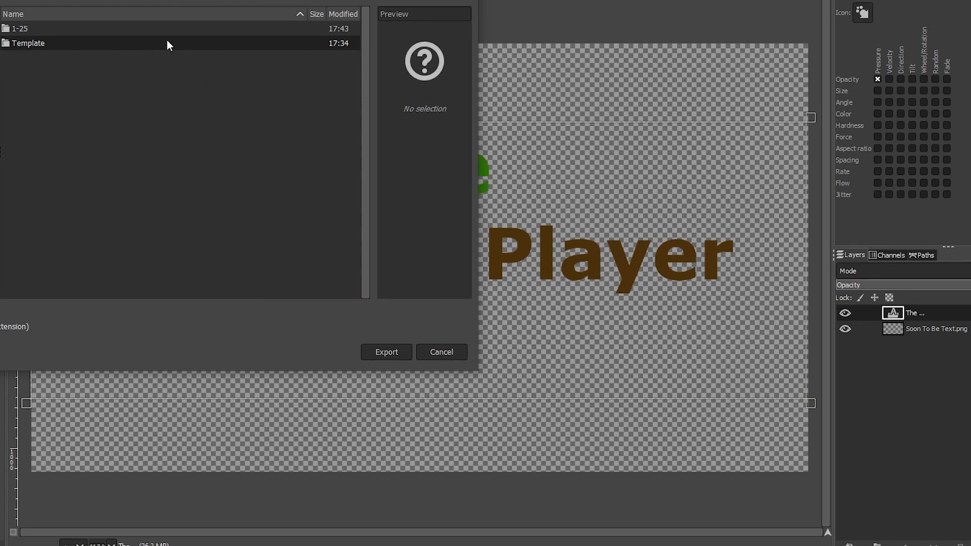
click(175, 28)
double_click(174, 29)
scroll(216, 190, down, 2)
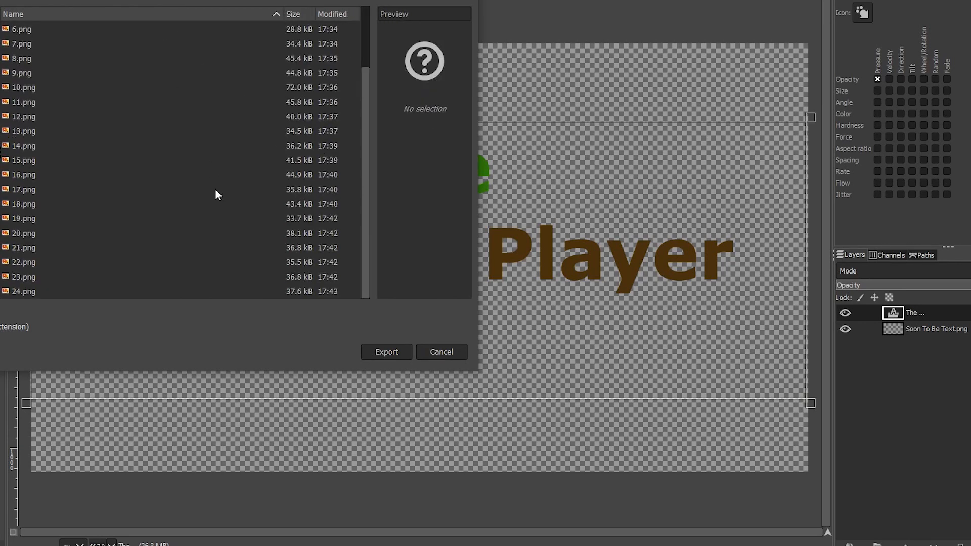
click(407, 350)
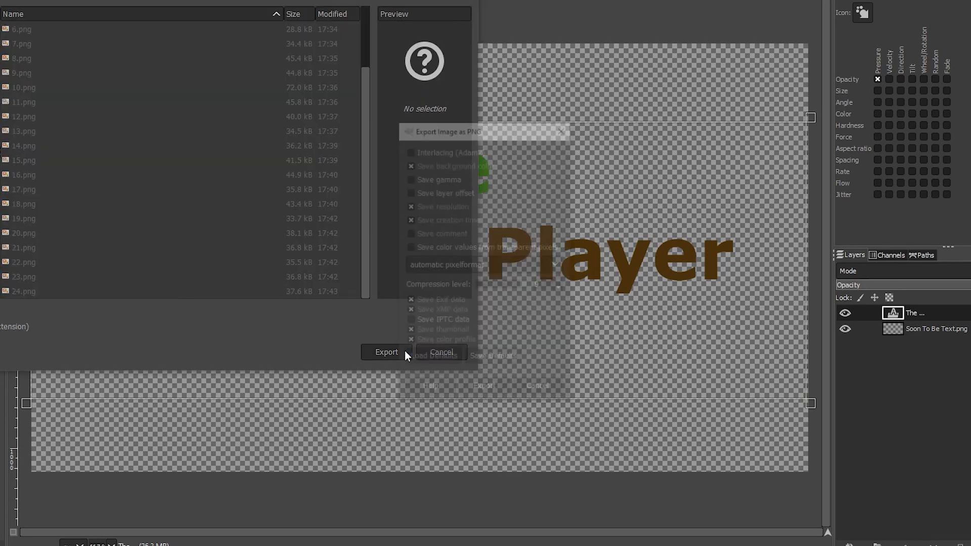
click(489, 390)
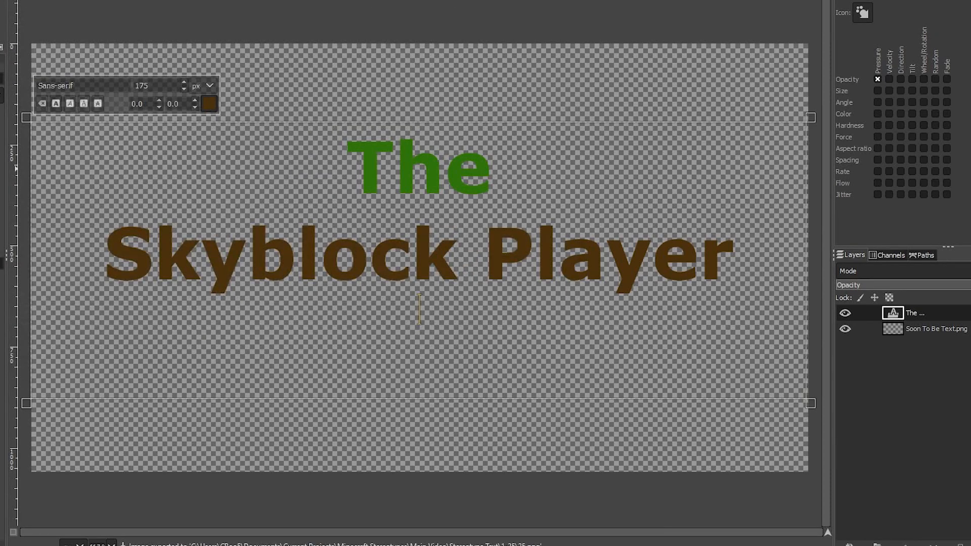
Step: Quit GIMP and review the full set of exported title images in the 1-25 folder in File Explorer
key(ctrl+q)
click(95, 135)
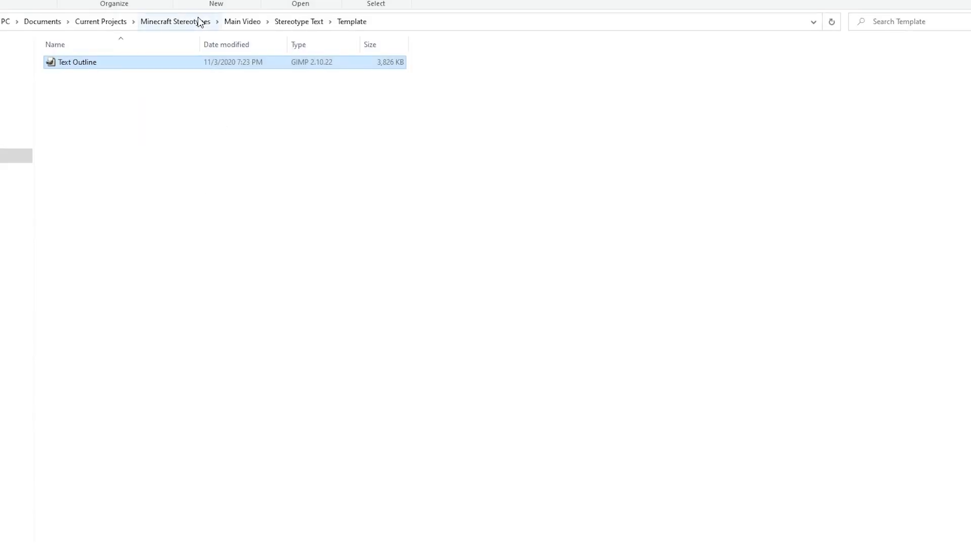
click(298, 22)
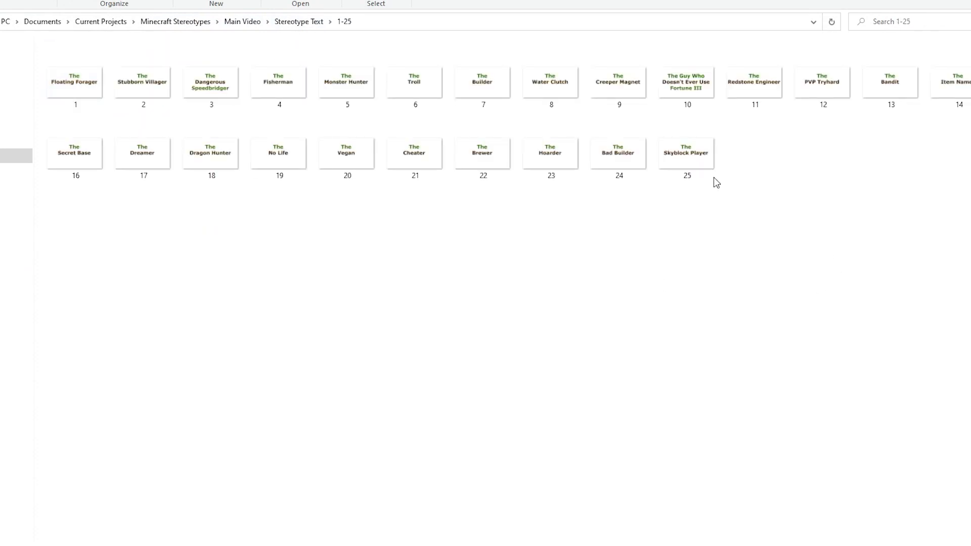
drag(83, 53, 966, 192)
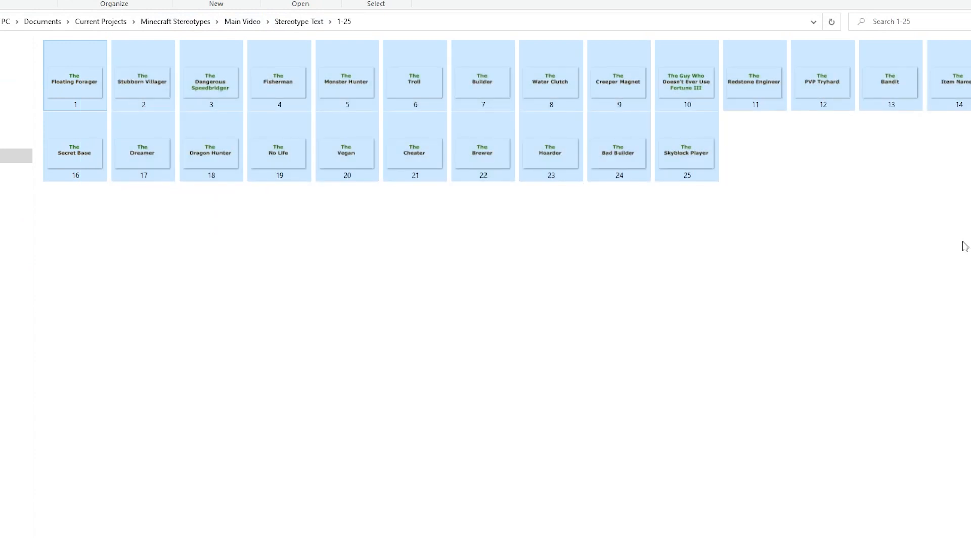
click(965, 246)
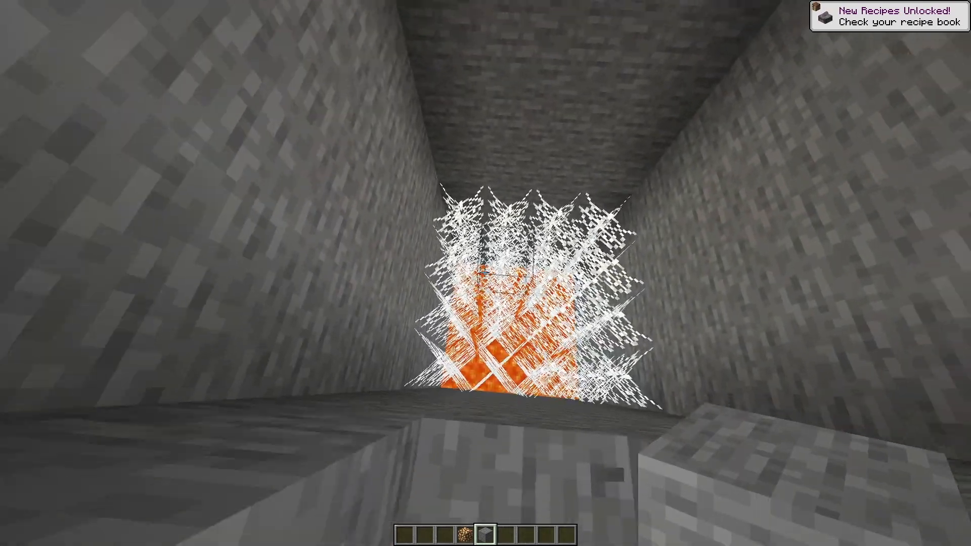
right_click(484, 273)
right_click(484, 273)
right_click(484, 272)
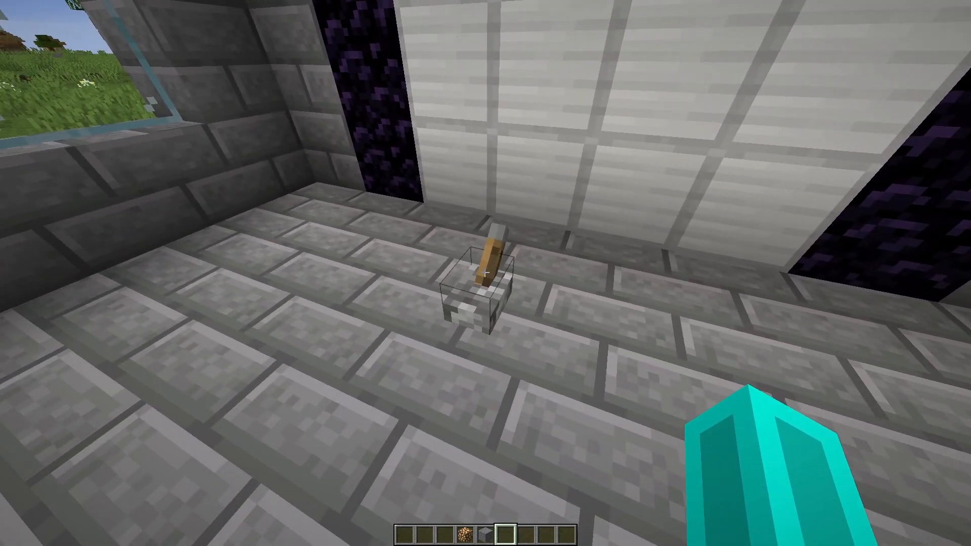
right_click(485, 273)
key(w)
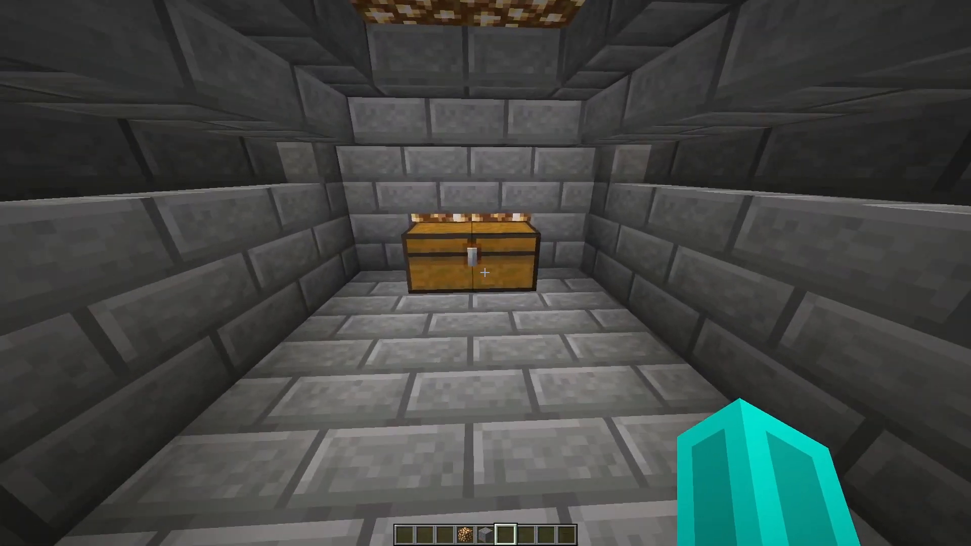
key(w)
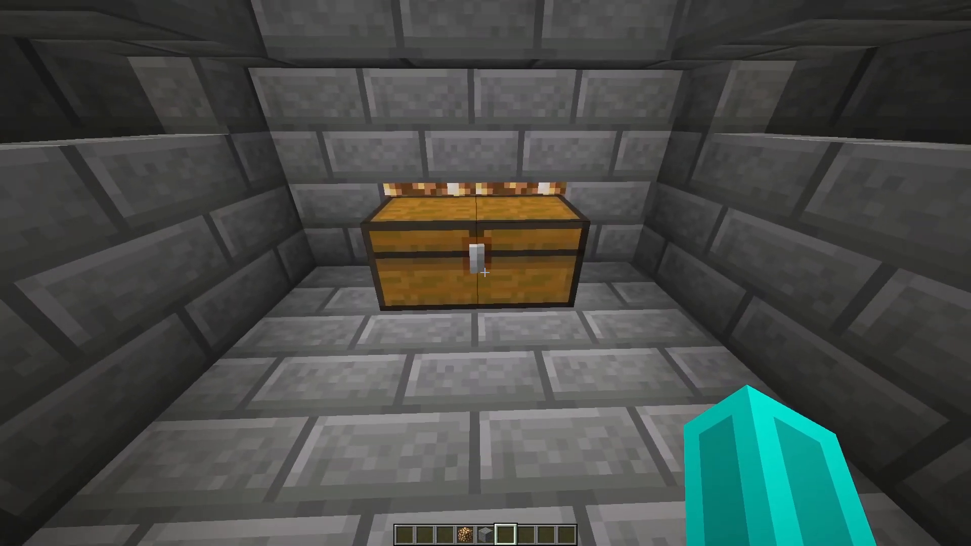
right_click(485, 273)
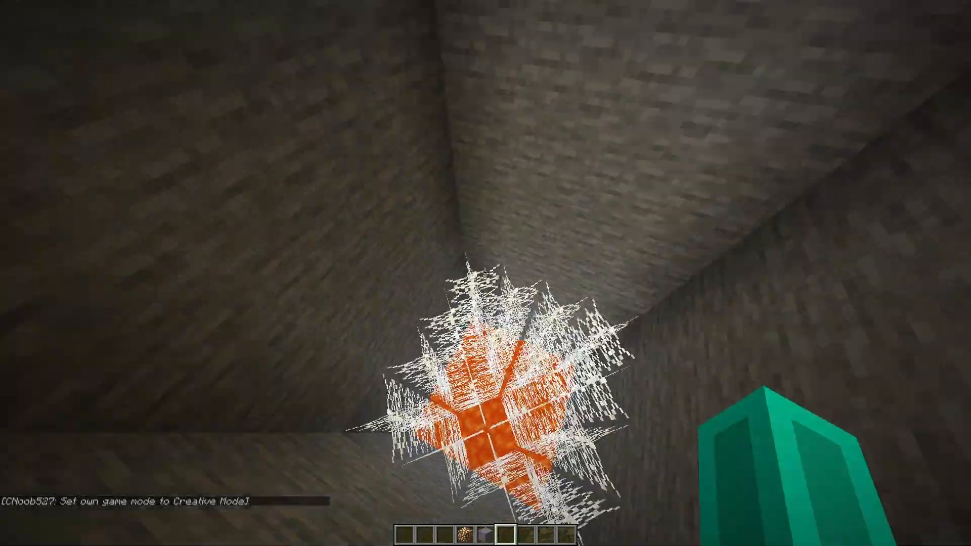
key(space)
key(w)
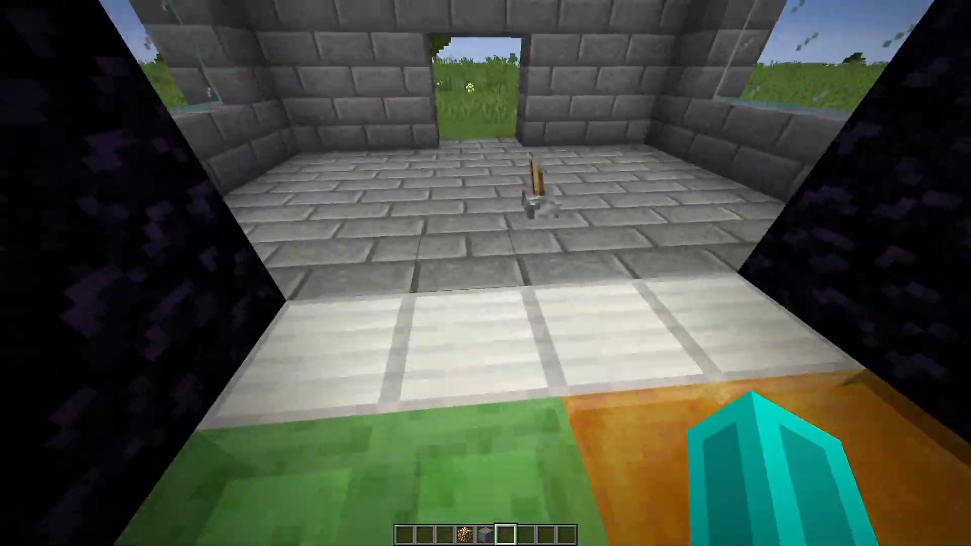
key(w)
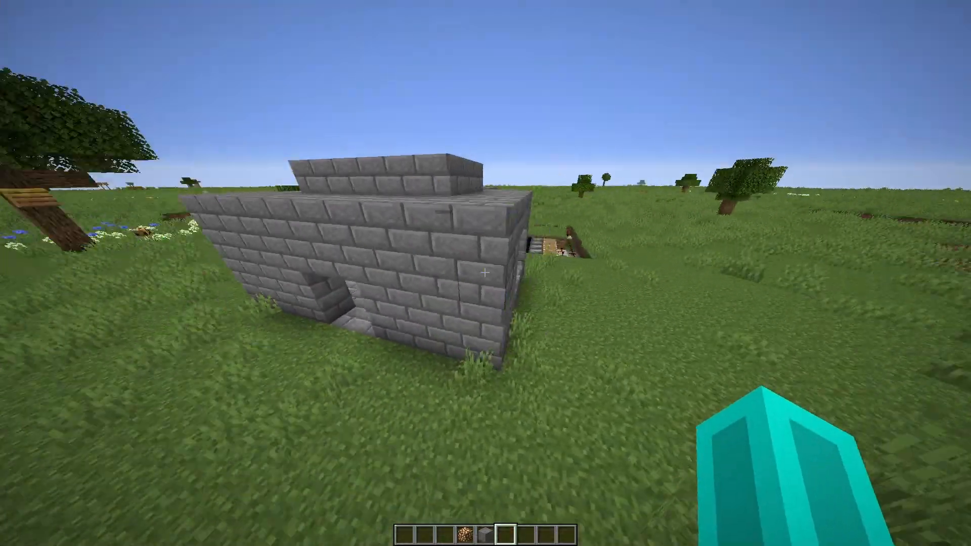
key(w)
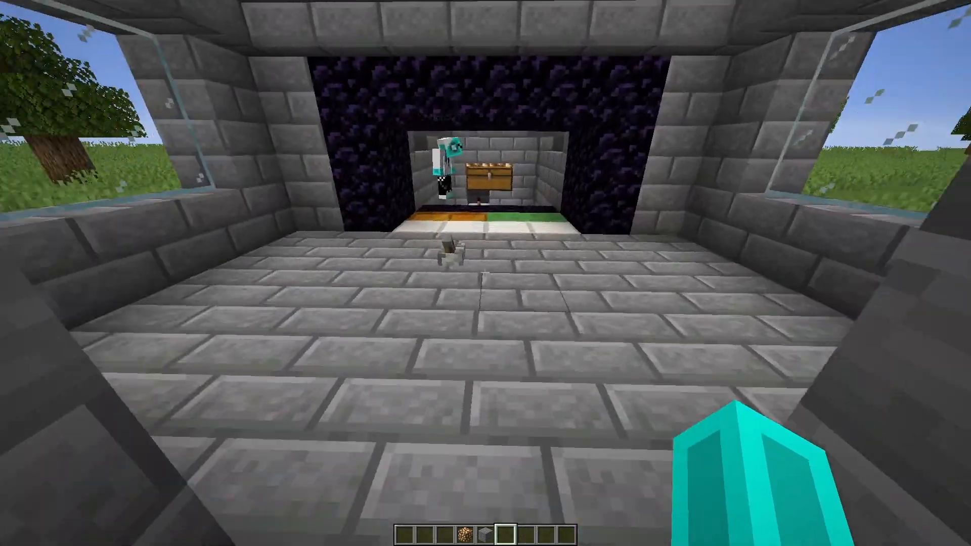
key(w)
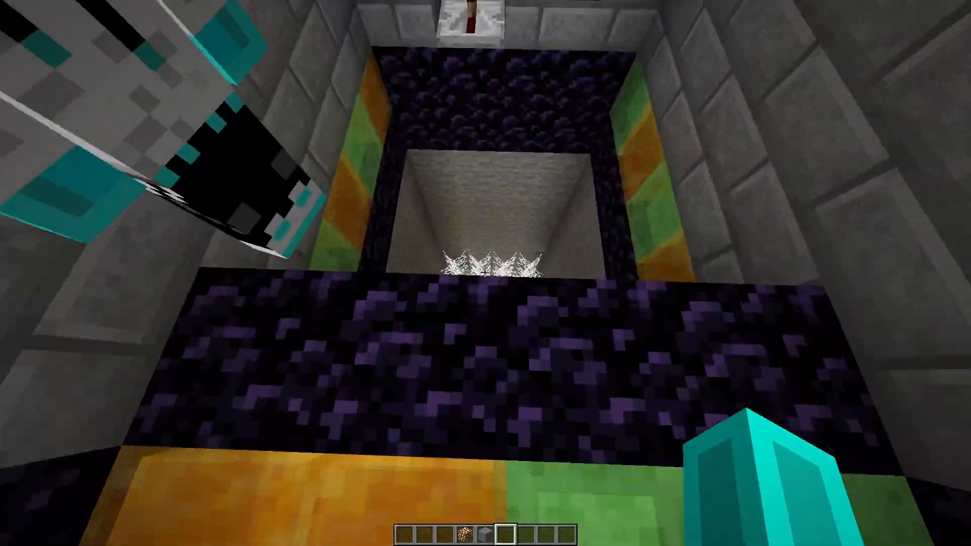
key(w)
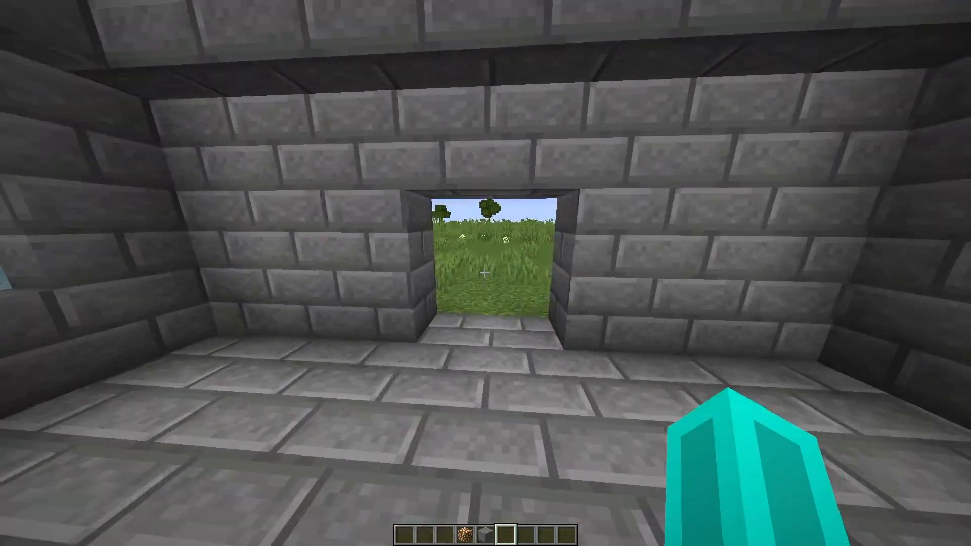
key(w)
key(space)
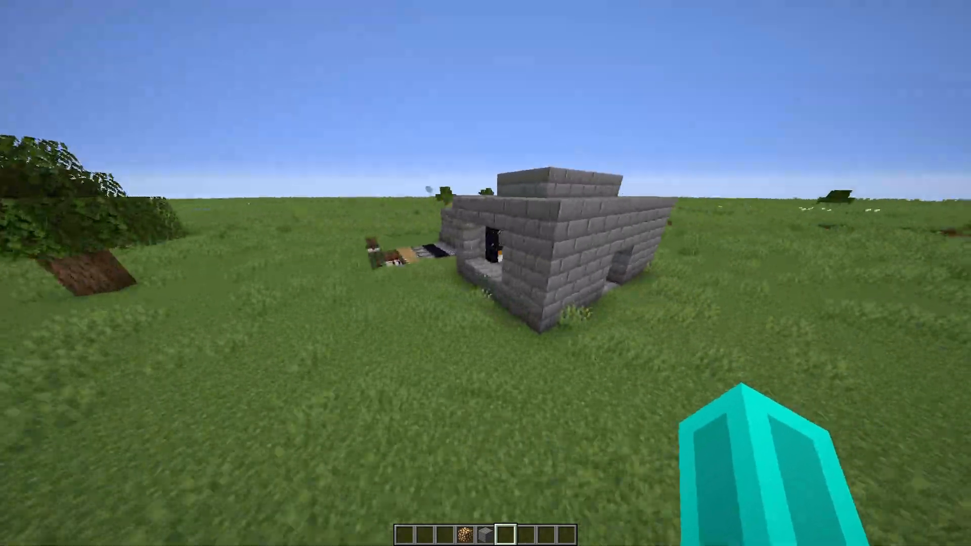
key(space)
key(w)
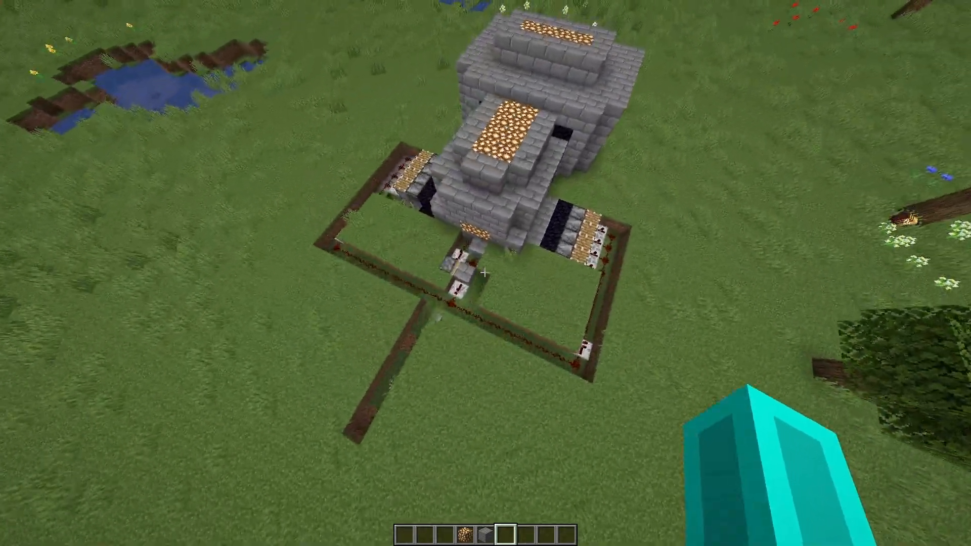
key(d)
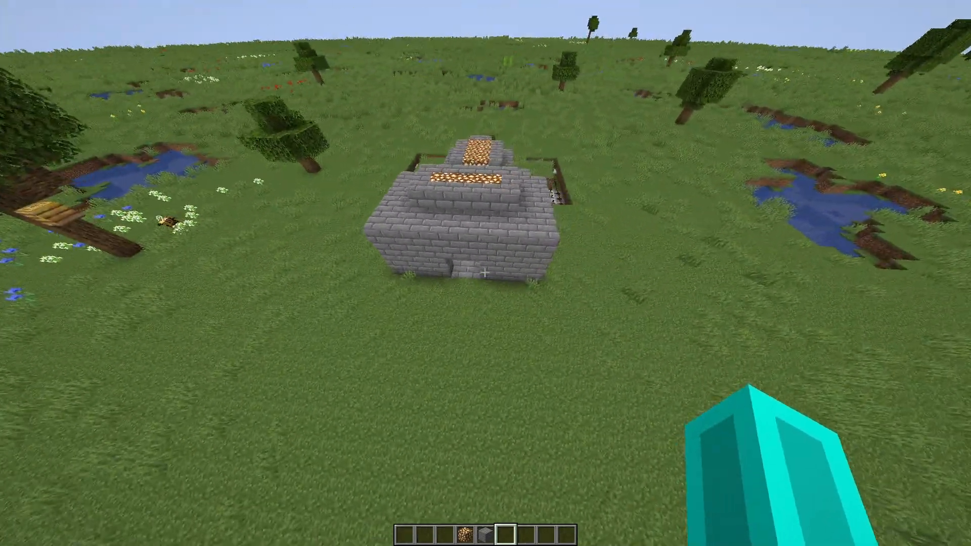
key(w)
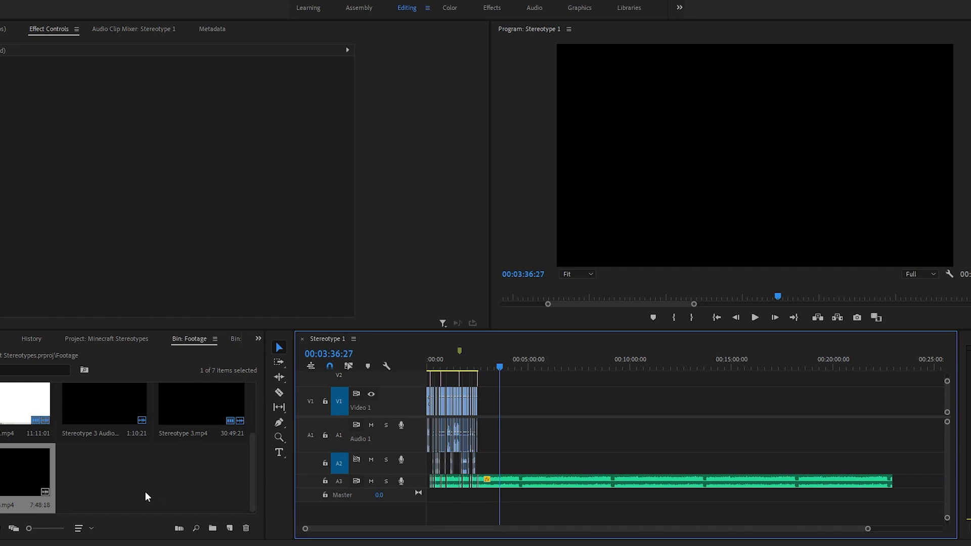
Step: In Premiere Pro, place the Stereotype 6.mp4 footage on Video 1 and Audio 1 of the Stereotype 1 sequence, starting at 00:03:36:27
drag(11, 471, 505, 433)
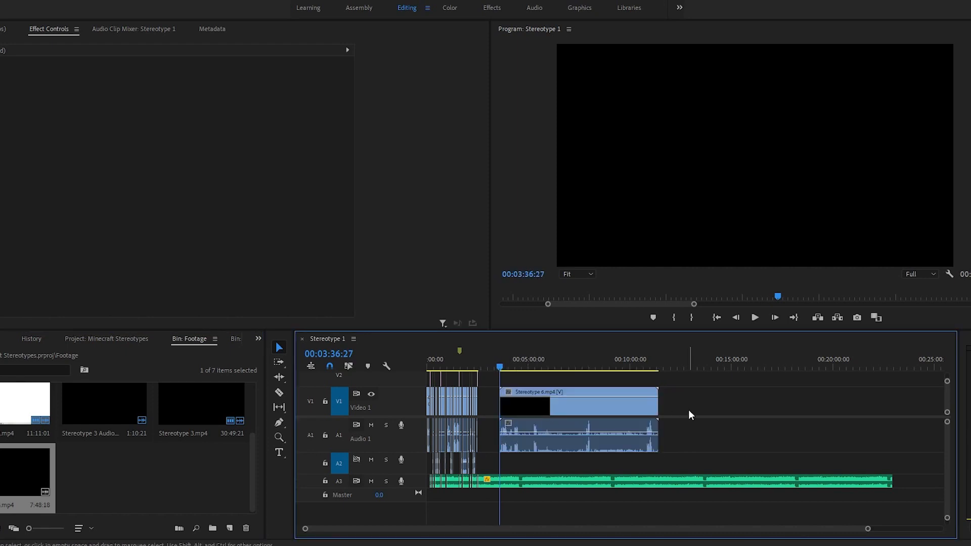
key(z)
click(535, 436)
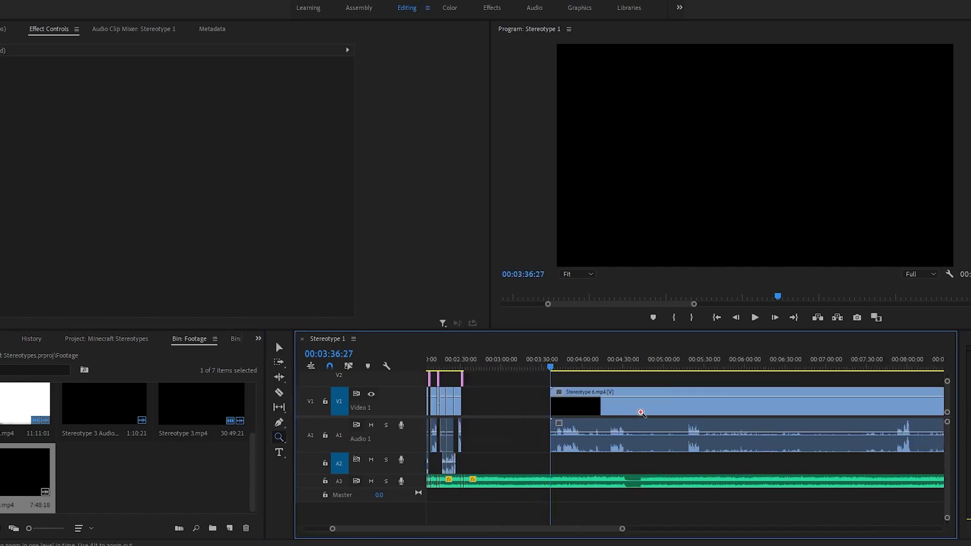
click(618, 428)
click(617, 429)
click(617, 429)
key(v)
scroll(622, 423, down, 3)
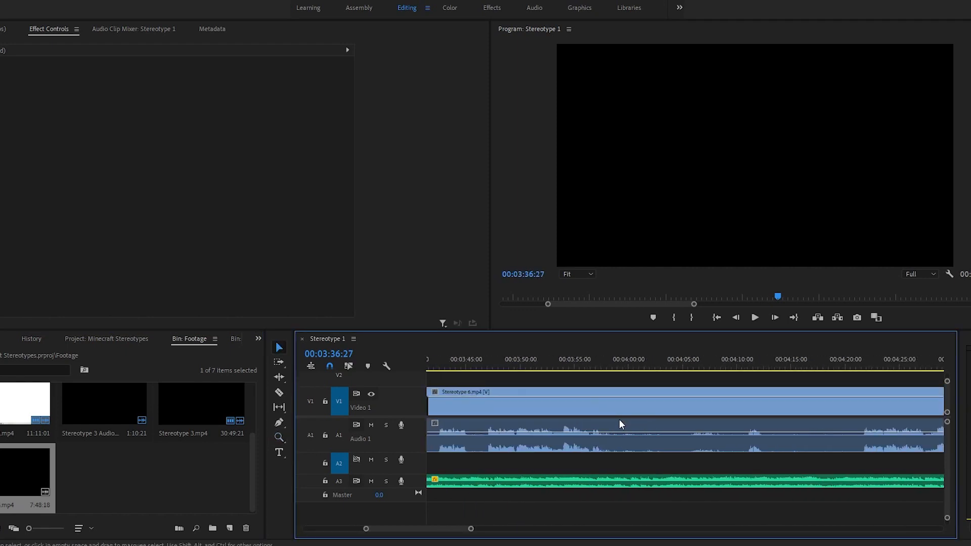
Step: Split the Stereotype 6.mp4 clip at 00:04:21:19 and delete the portion before the cut
click(633, 365)
drag(632, 365, 830, 383)
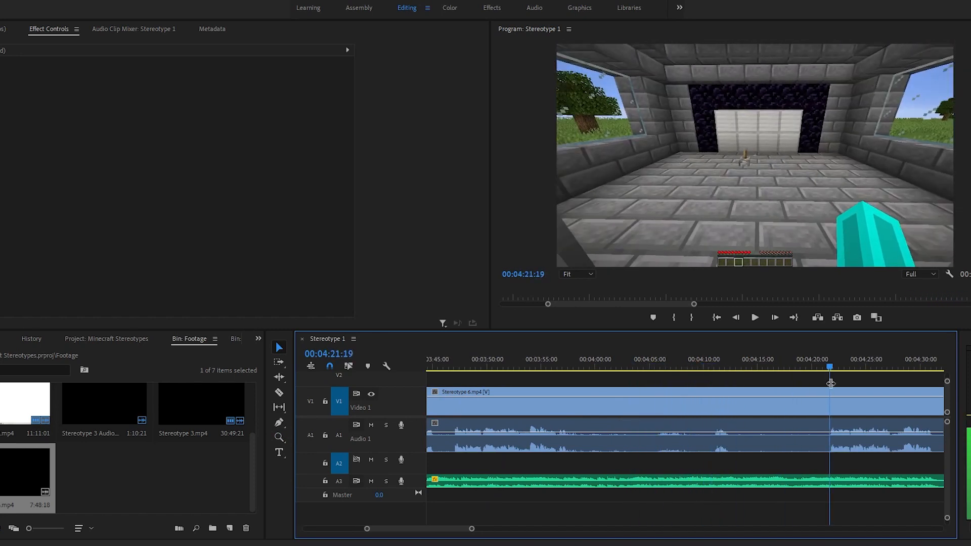
scroll(830, 407, down, 3)
click(724, 435)
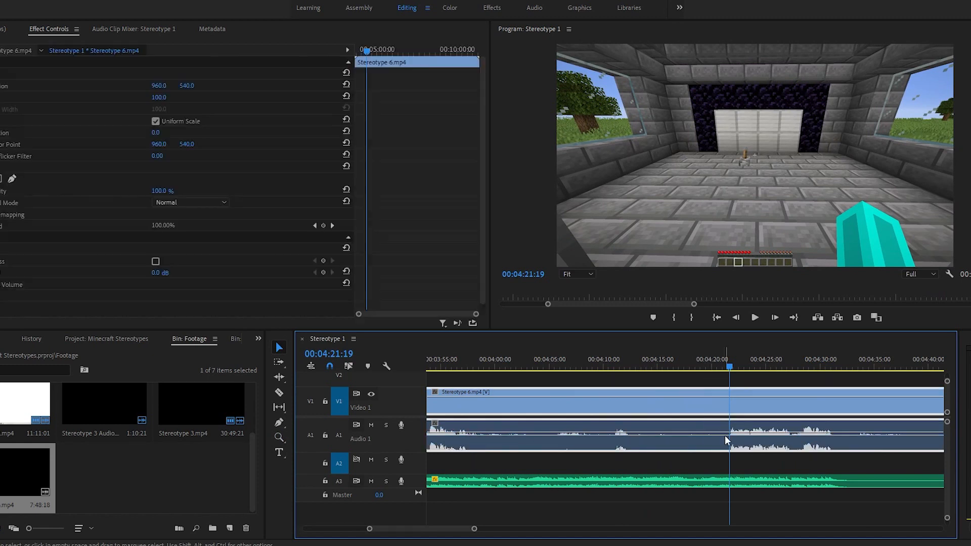
key(ctrl+k)
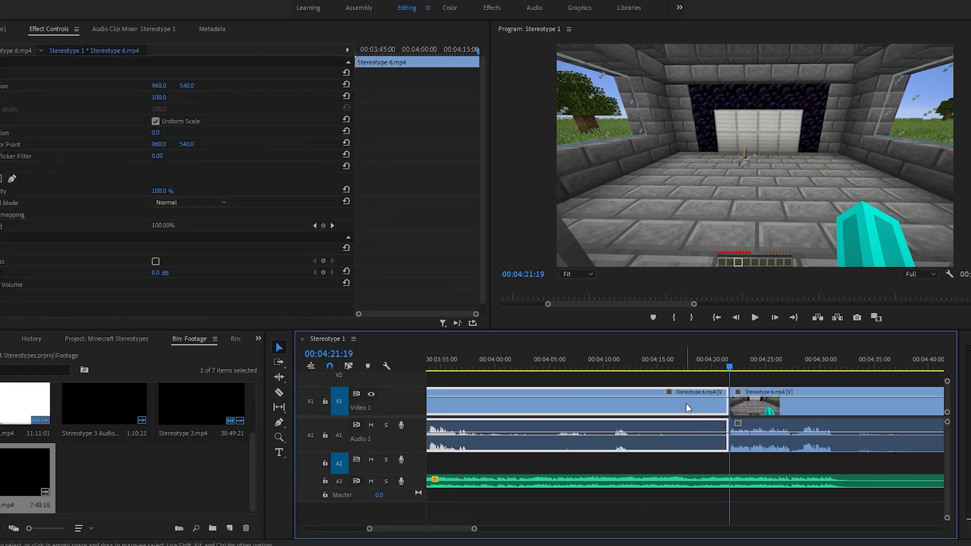
key(Delete)
Step: Split the remaining Stereotype 6.mp4 clip at 00:04:33:02, where the first burst of speech ends
key(backslash)
key(z)
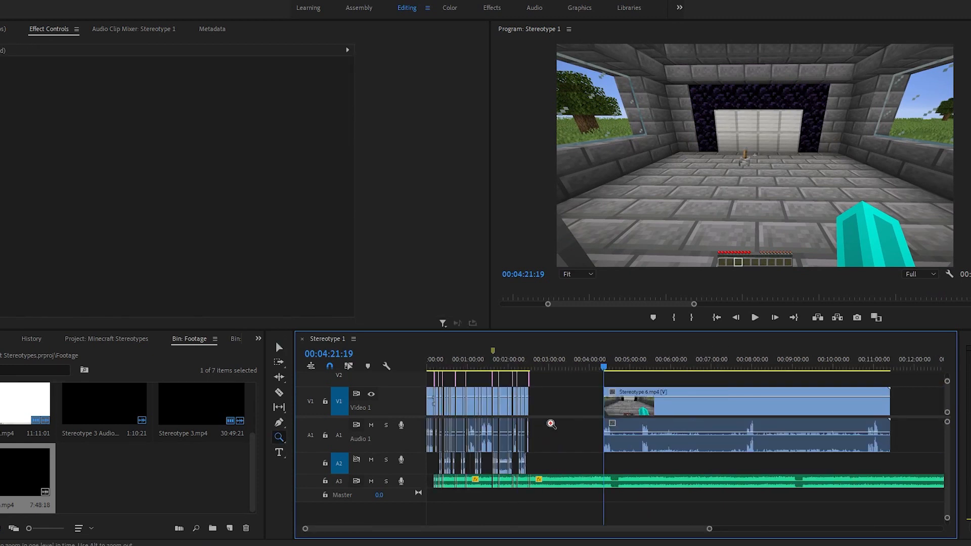
click(625, 422)
drag(680, 422, 677, 429)
key(backslash)
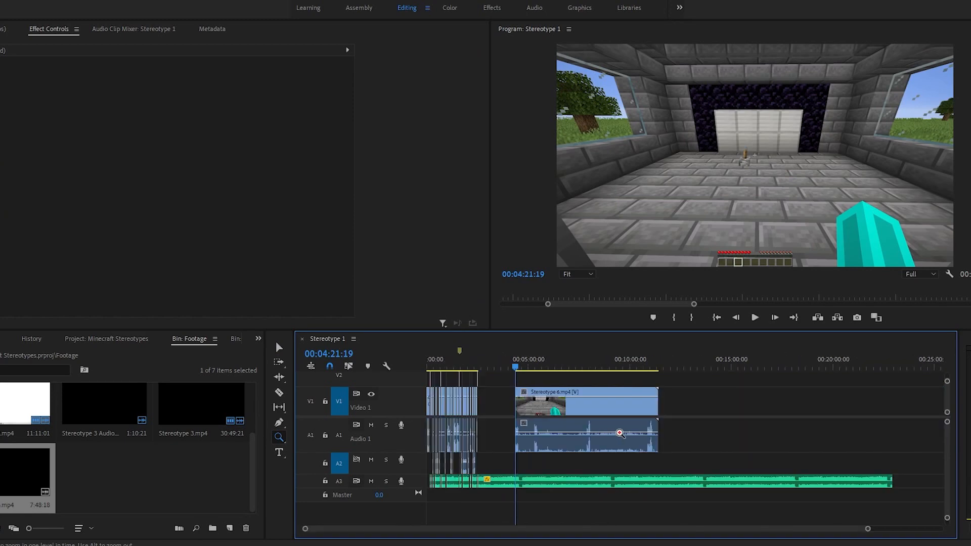
click(546, 435)
click(614, 437)
click(675, 428)
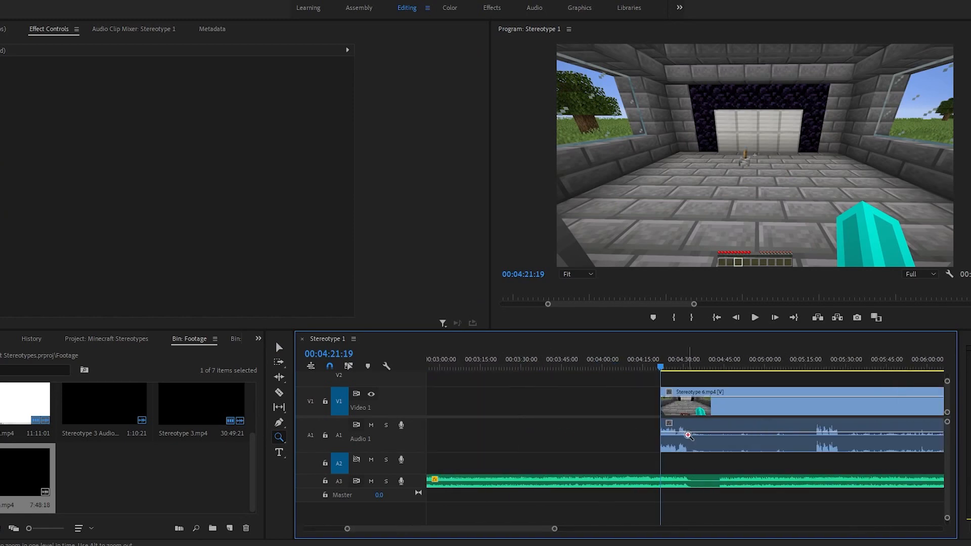
click(688, 433)
key(v)
drag(664, 379, 693, 375)
click(714, 390)
key(ctrl+k)
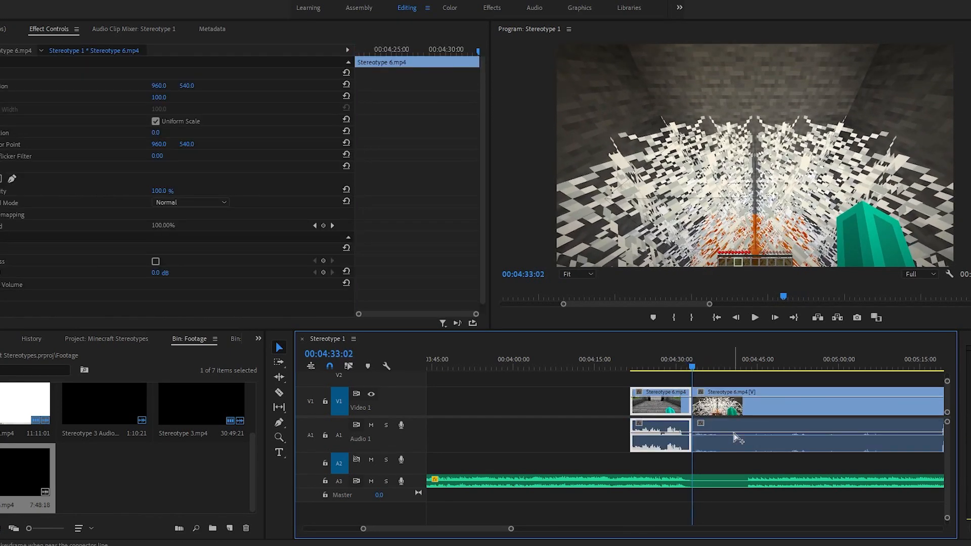
Step: Move the short first segment of Stereotype 6.mp4 earlier, to about 00:03:03, and split it at 00:03:13:04
click(720, 381)
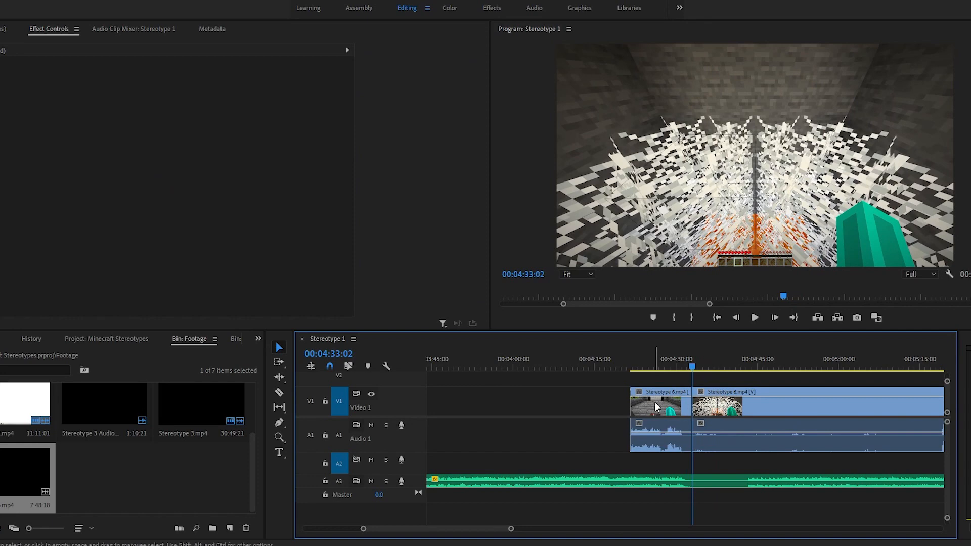
drag(602, 387, 689, 451)
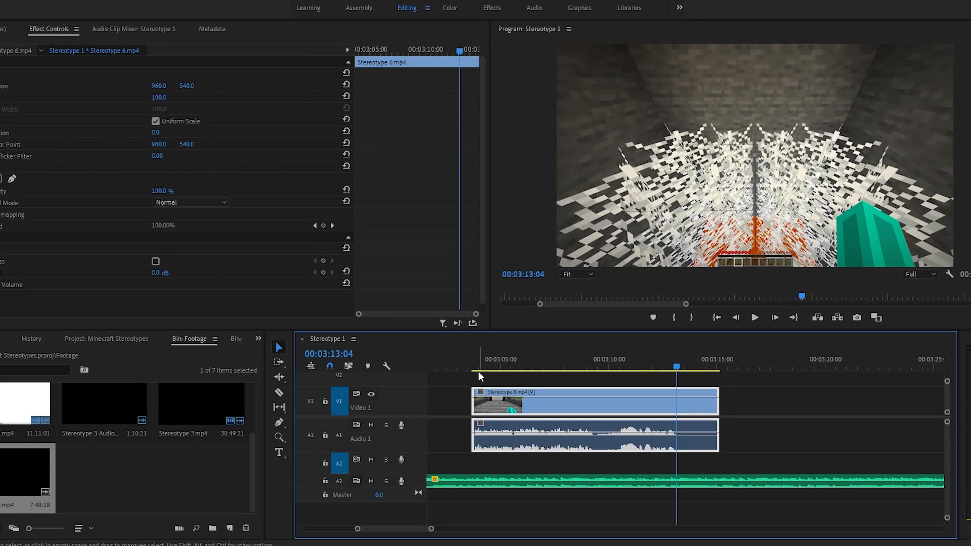
key(ctrl+k)
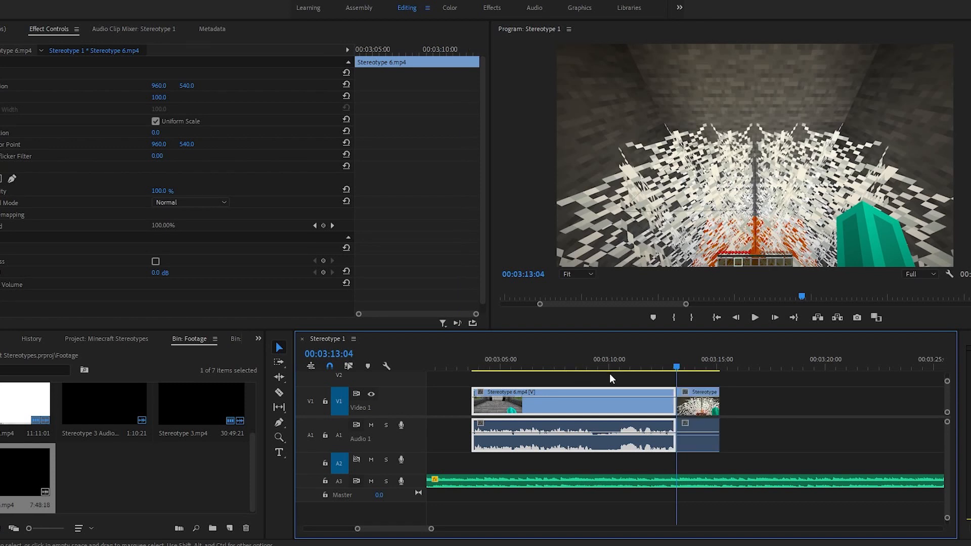
Step: Delete the portion of Stereotype 6.mp4 after the cut at 00:03:13:04
drag(759, 453, 706, 402)
key(Delete)
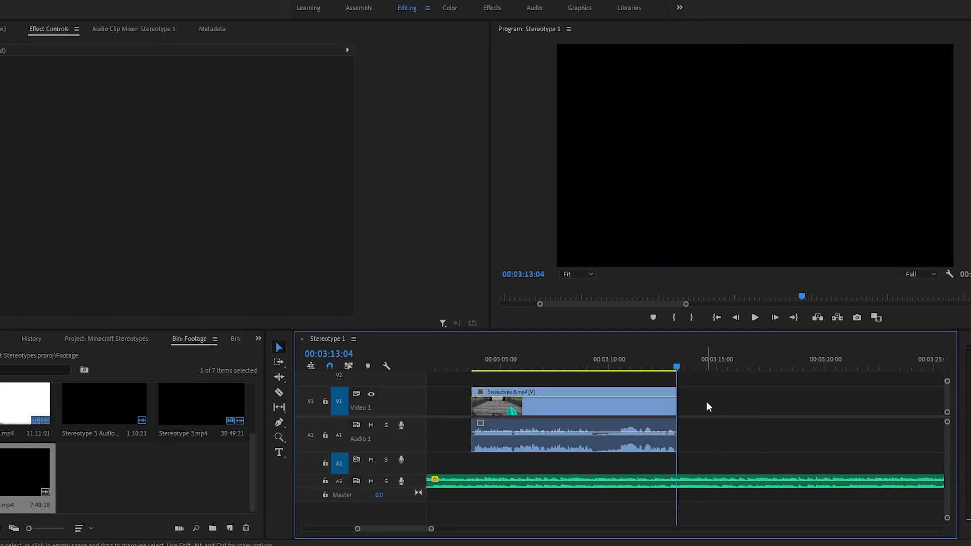
drag(472, 358, 508, 356)
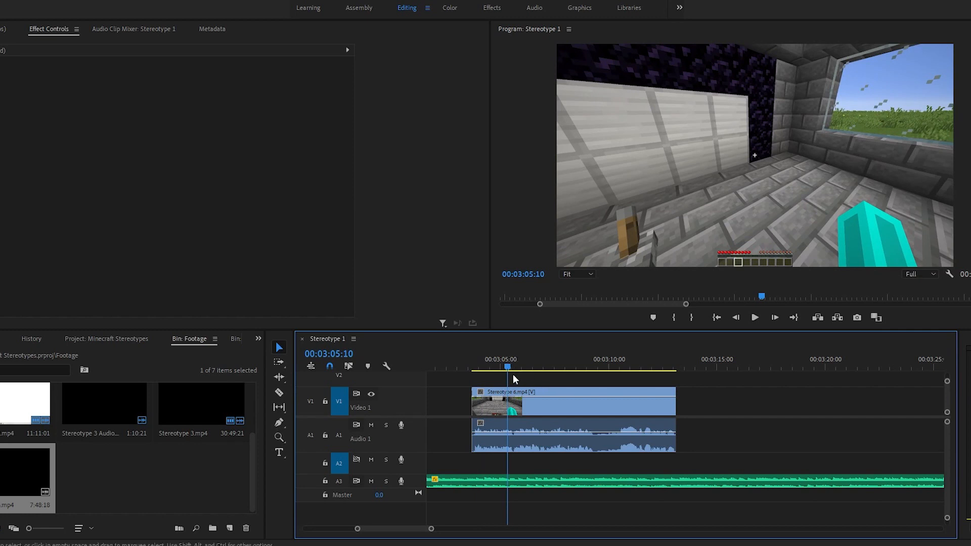
Step: Move the trimmed Stereotype 6.mp4 segment earlier on Video 1 and Audio 1, so it starts where the last transition image on Video 2 ends
key(backslash)
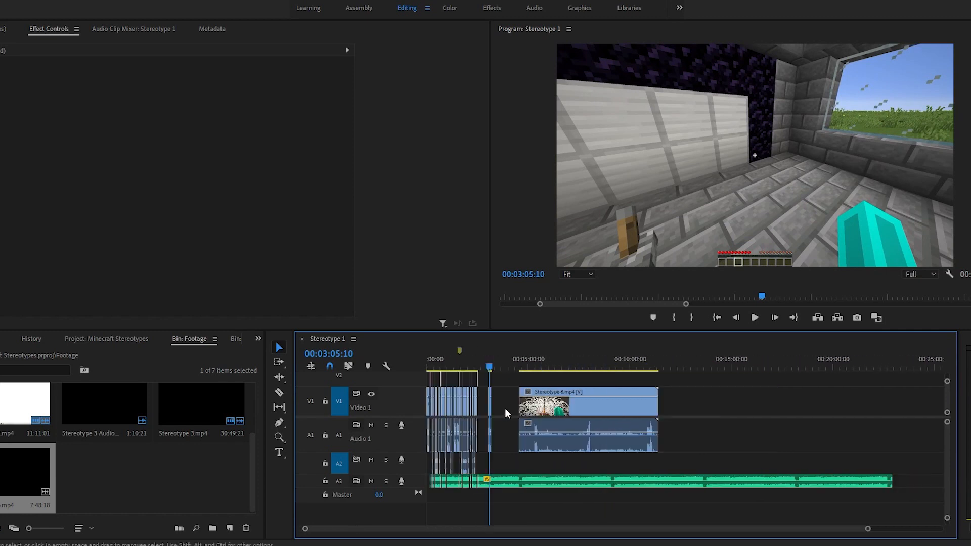
key(z)
click(490, 421)
click(583, 431)
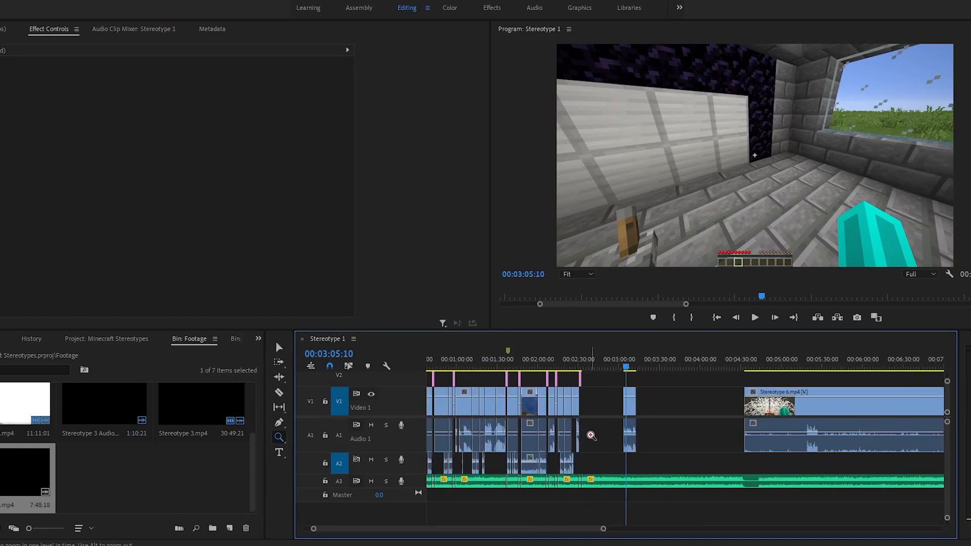
click(587, 433)
click(670, 440)
key(v)
scroll(698, 435, down, 1)
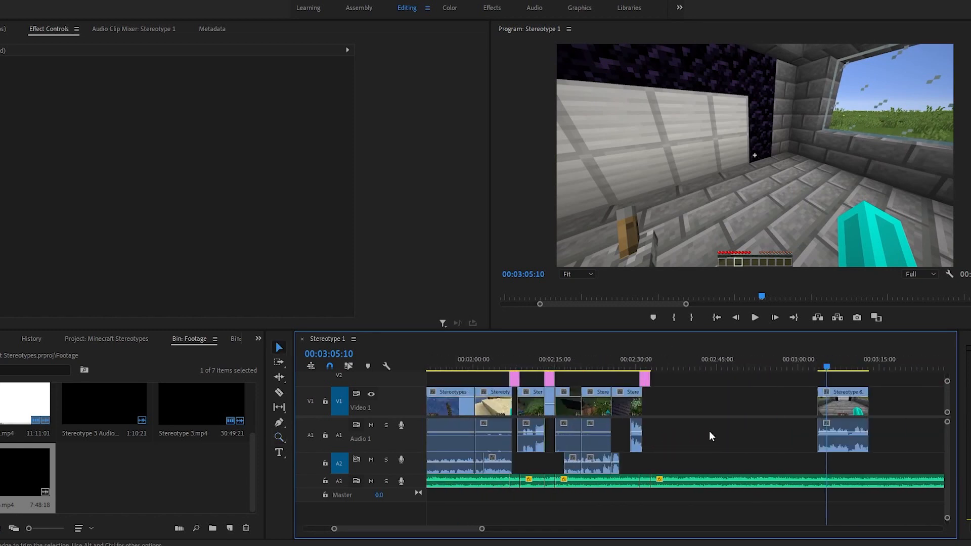
key(z)
click(683, 405)
key(v)
scroll(696, 410, down, 2)
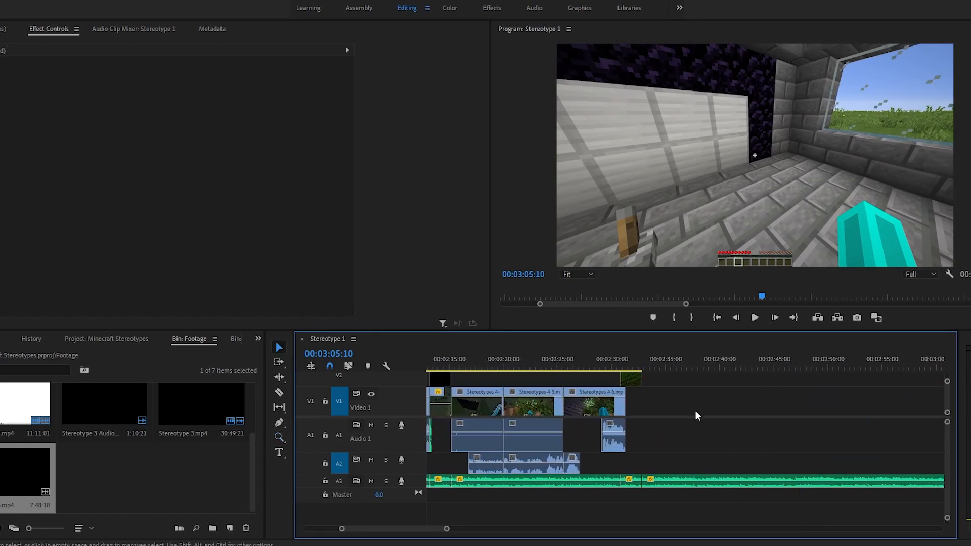
scroll(774, 418, down, 8)
drag(816, 386, 943, 451)
drag(896, 407, 561, 429)
Step: Shift the Stereotype 6.mp4 segment earlier to about 00:02:32:10, overlapping the end of the transition image, and play back the transition
key(z)
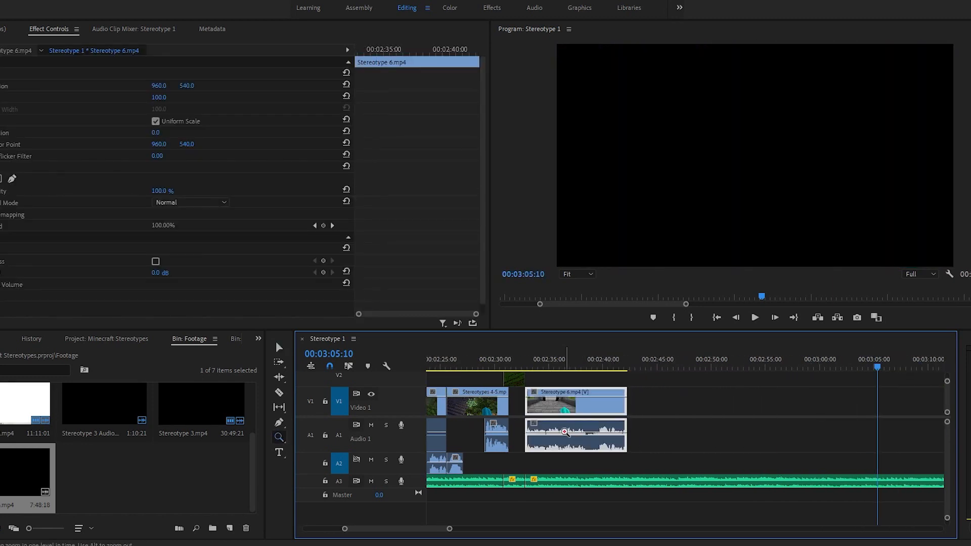
click(684, 424)
click(684, 425)
click(684, 425)
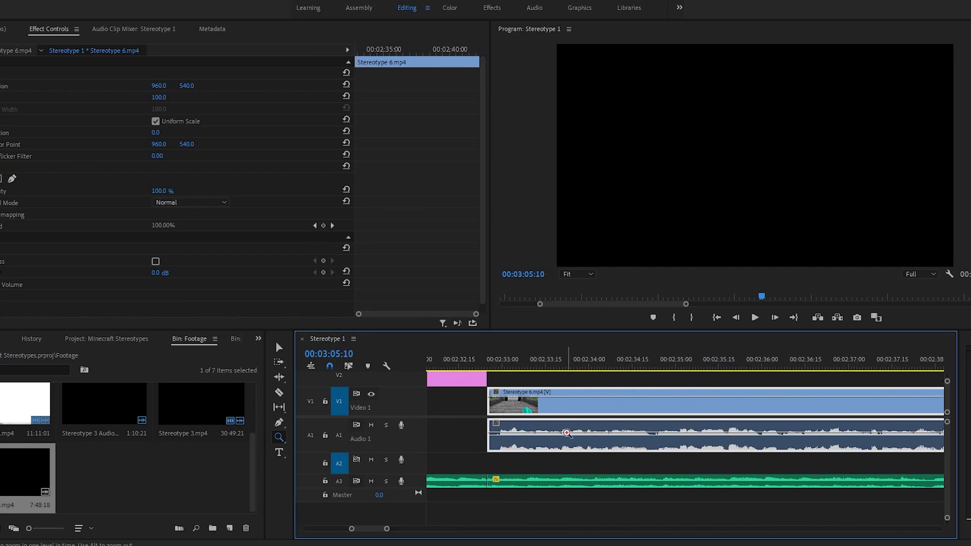
click(496, 423)
key(v)
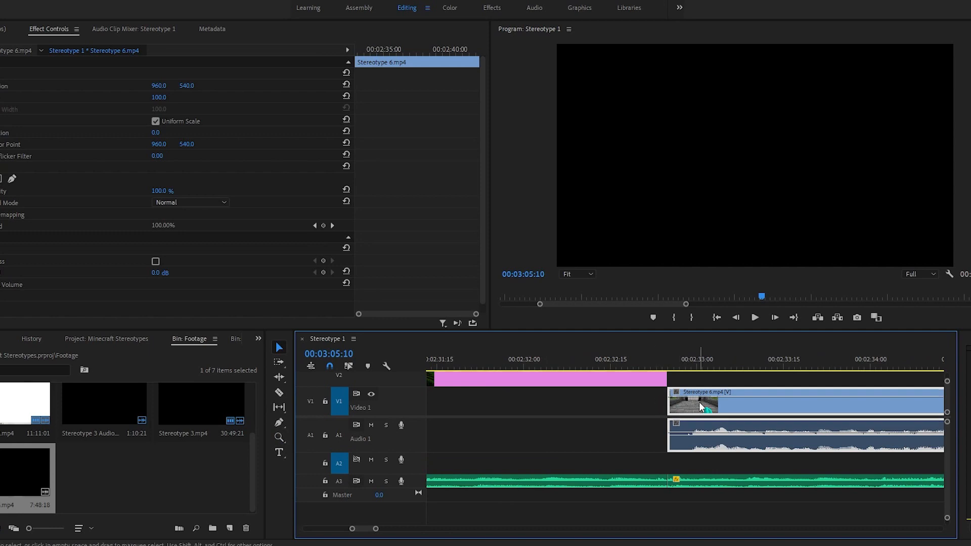
drag(700, 407, 613, 414)
mouse_move(563, 361)
mouse_down()
mouse_move(541, 360)
mouse_move(580, 363)
mouse_move(560, 364)
mouse_up()
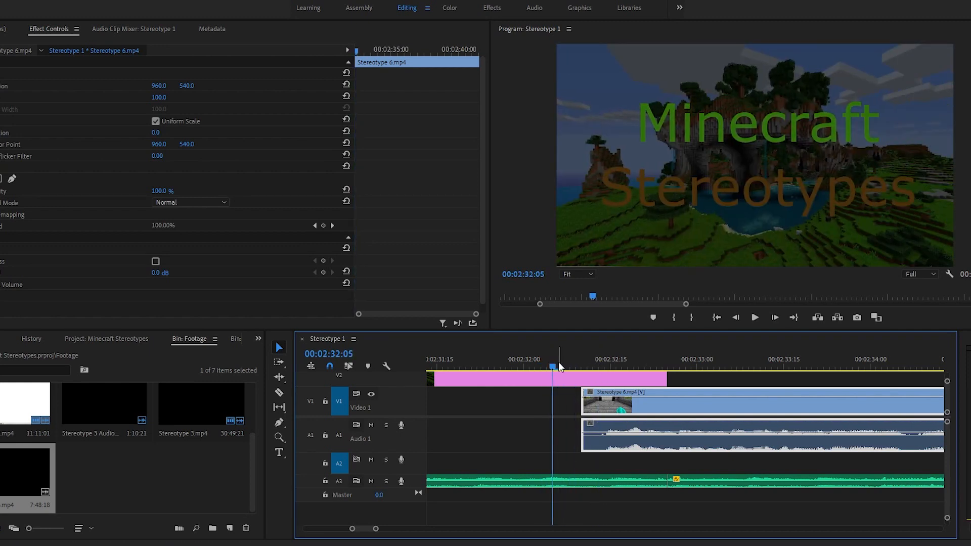
key(space)
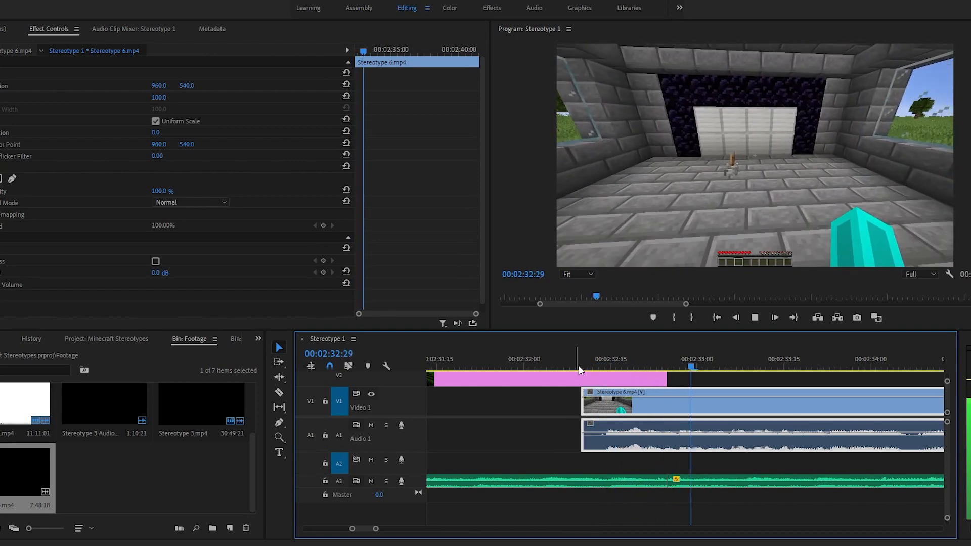
key(space)
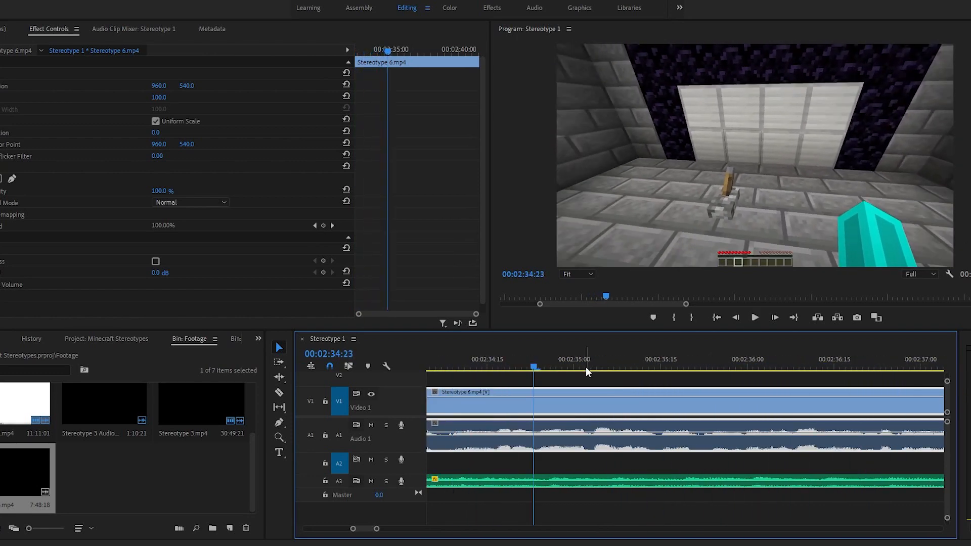
Step: Add a frame hold to Stereotype 6.mp4 at 00:02:41:21 and extend the held frame to about 00:02:42:12
key(Down)
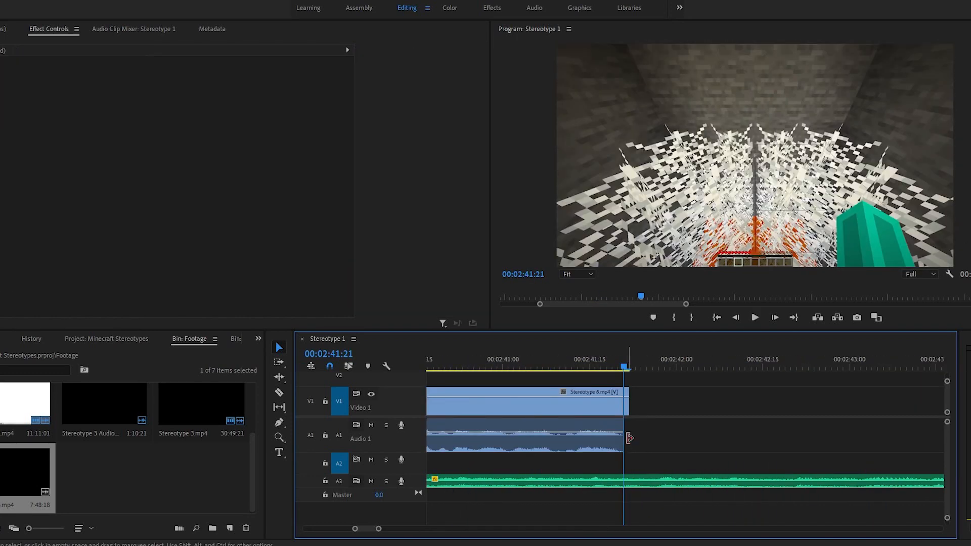
right_click(628, 405)
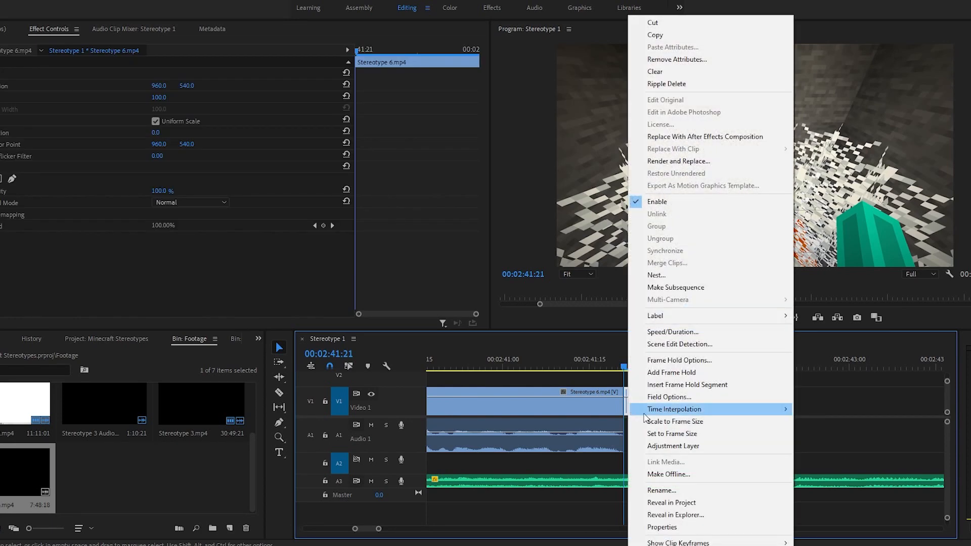
click(676, 380)
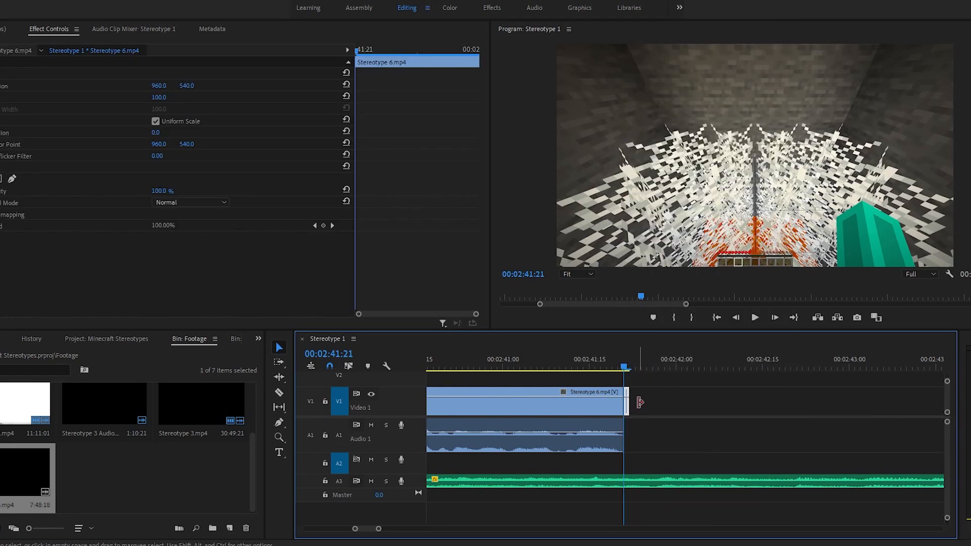
key(space)
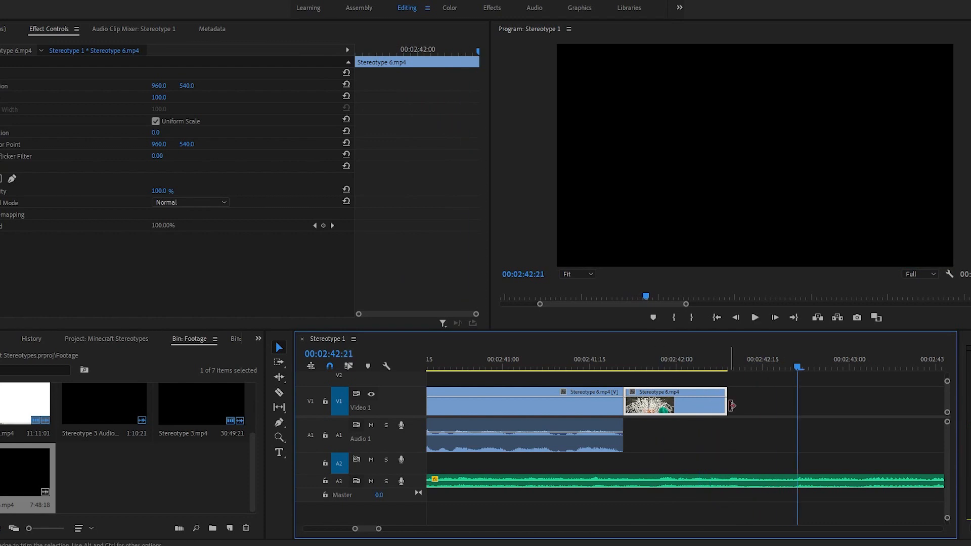
drag(728, 405, 743, 405)
scroll(736, 431, up, 1)
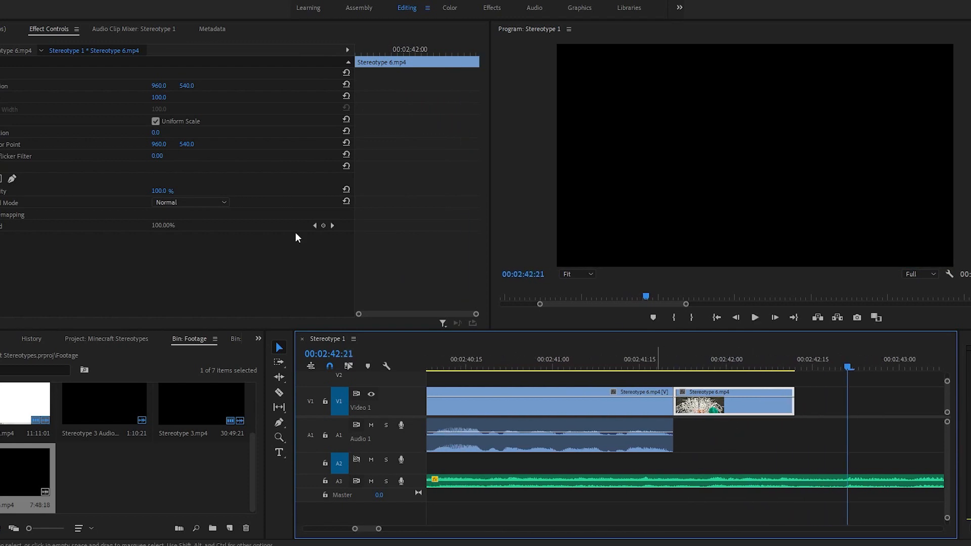
Step: Set the held frame's opacity to 50% and preview it at 00:02:41:24
click(167, 190)
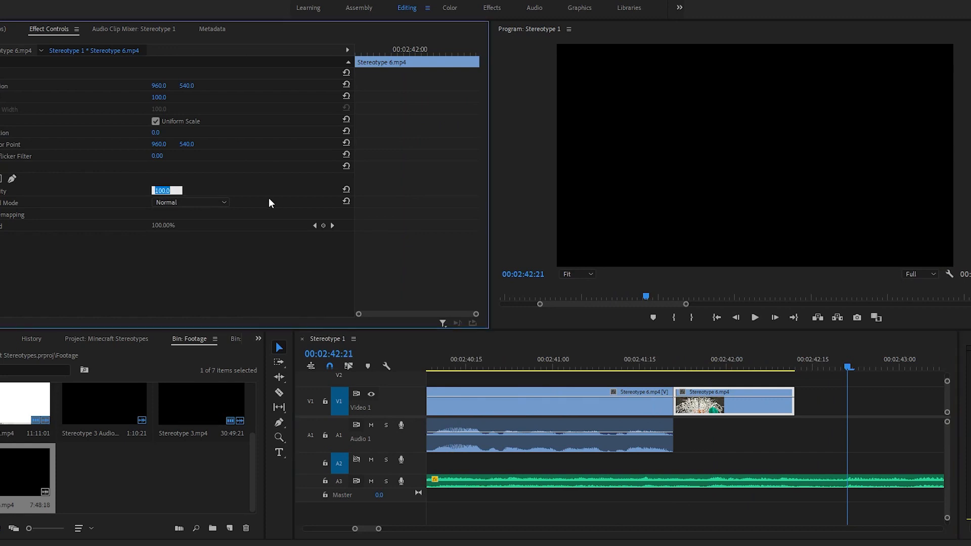
text(50)
key(Return)
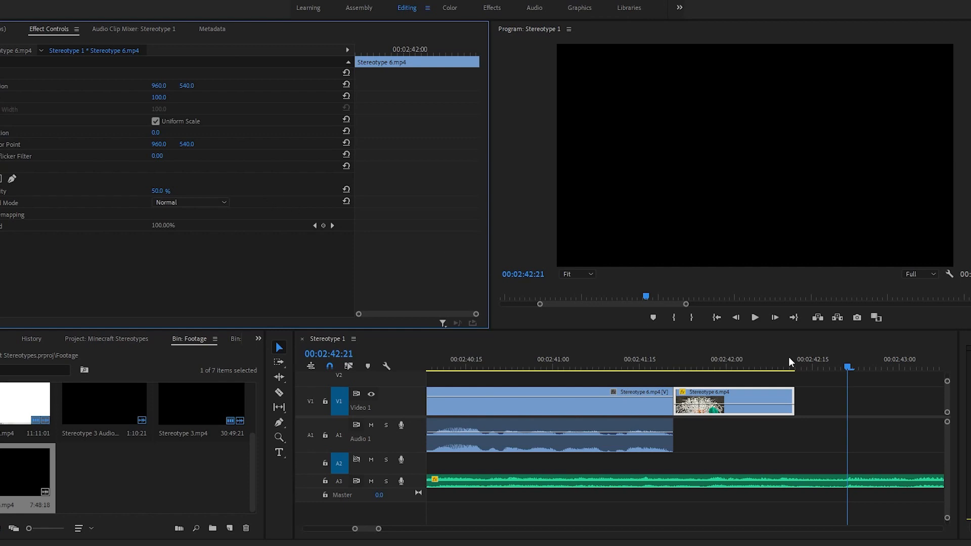
drag(747, 359, 693, 364)
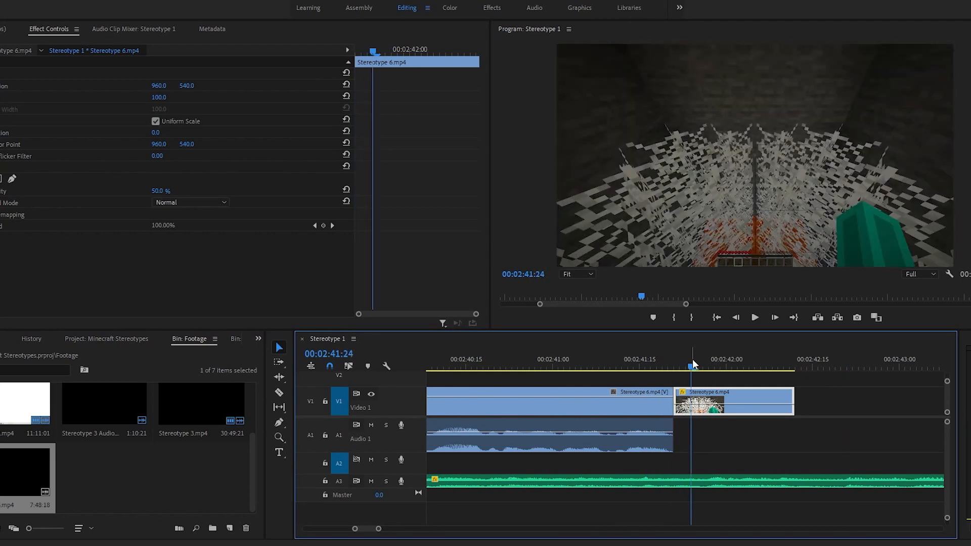
Step: Place "The Troll" title image from the Stereotype Text bin on Video 2 above the held frame, starting at 00:02:41:21
scroll(149, 347, down, 1)
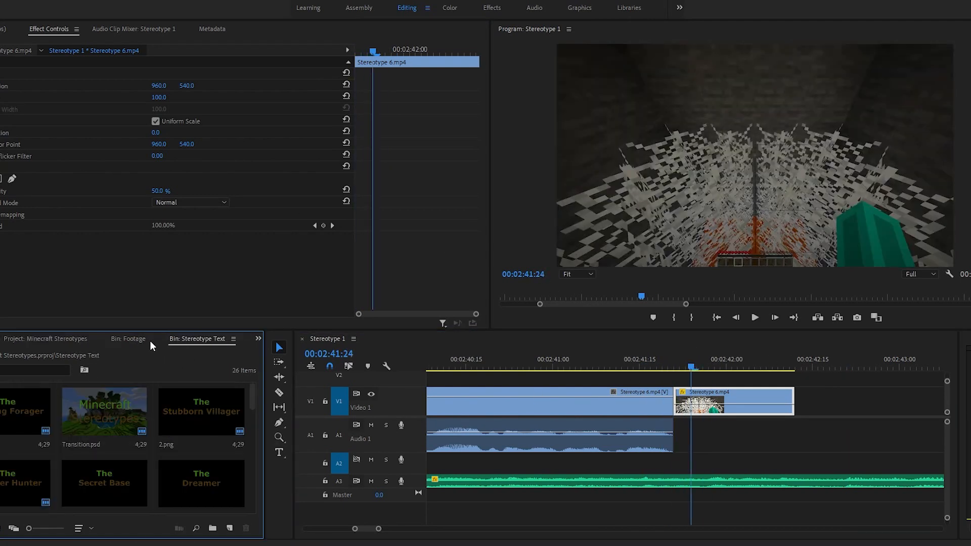
scroll(132, 410, down, 1)
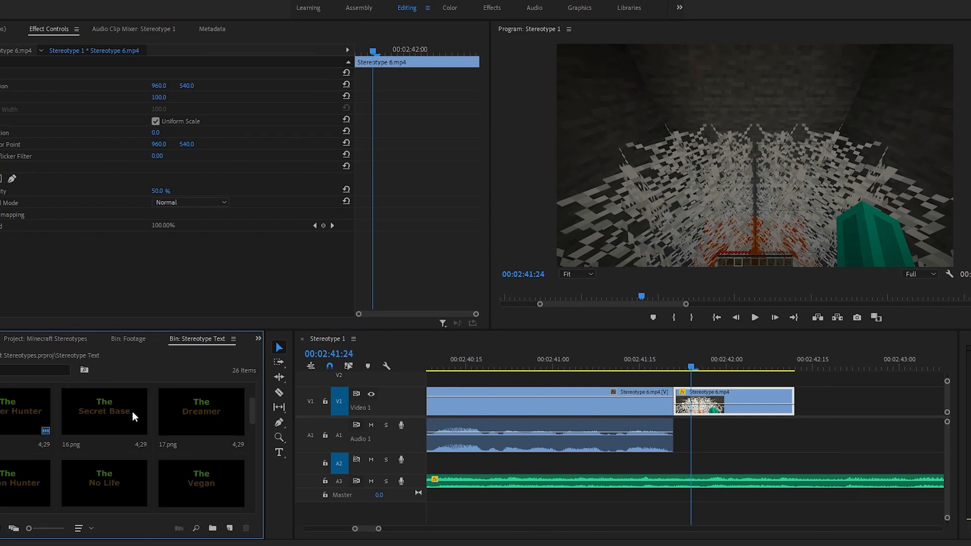
scroll(150, 411, down, 4)
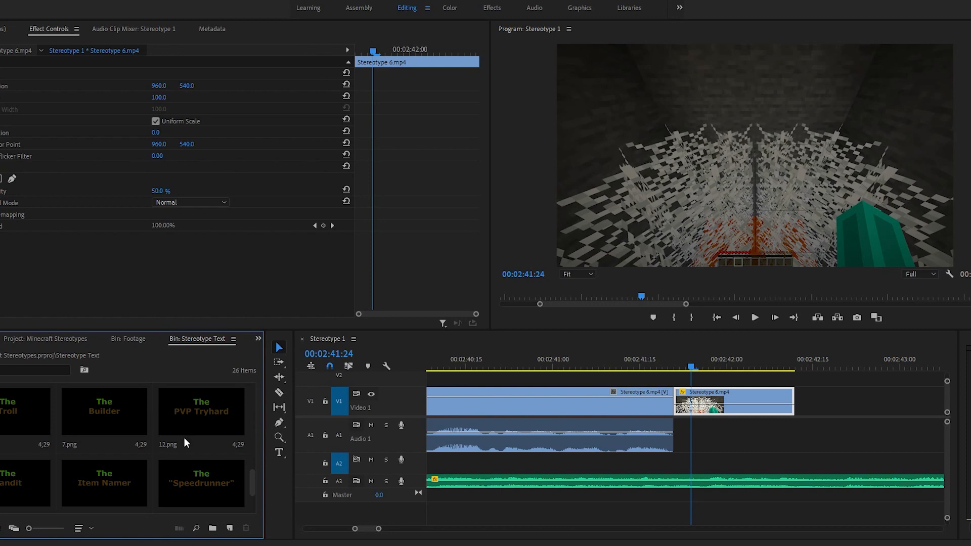
drag(3, 418, 680, 381)
scroll(710, 385, down, 1)
scroll(723, 397, up, 2)
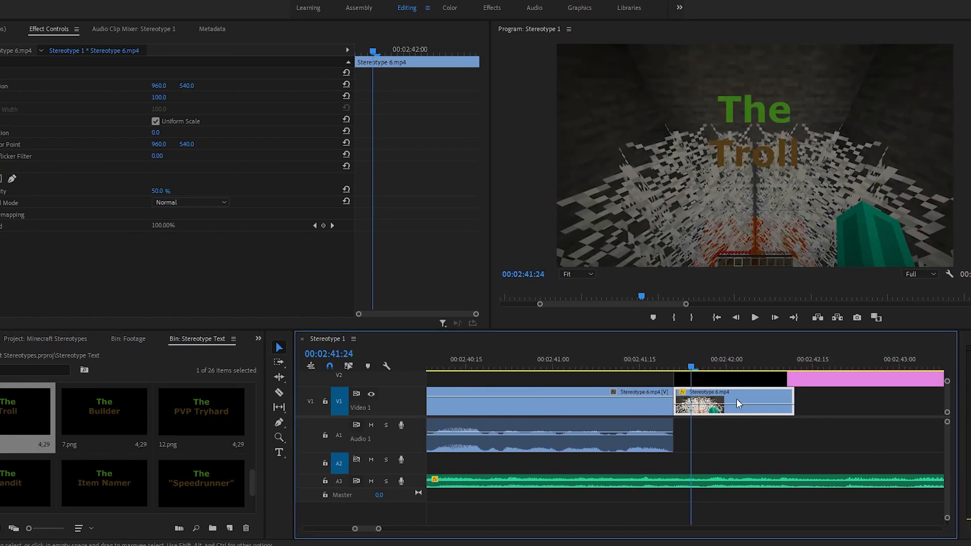
click(642, 357)
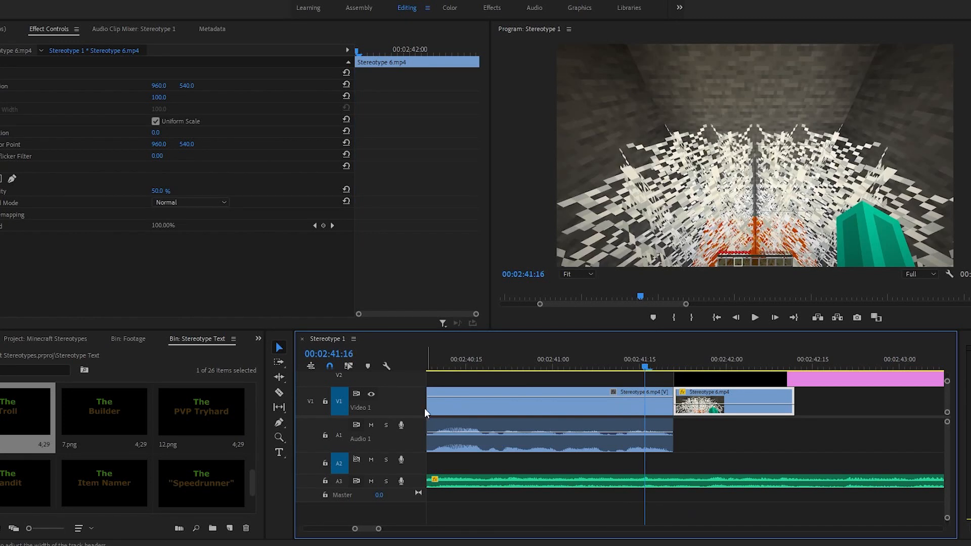
Step: Copy the Clap Sound effect.mp3 clip from beneath the earlier title at about 00:01:46
scroll(607, 439, up, 10)
scroll(614, 438, up, 10)
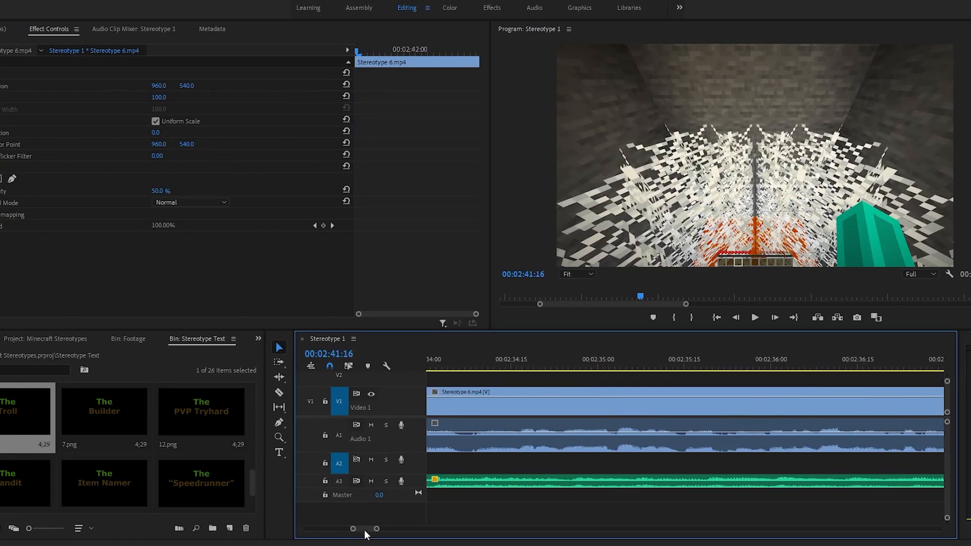
drag(366, 535, 348, 535)
click(842, 425)
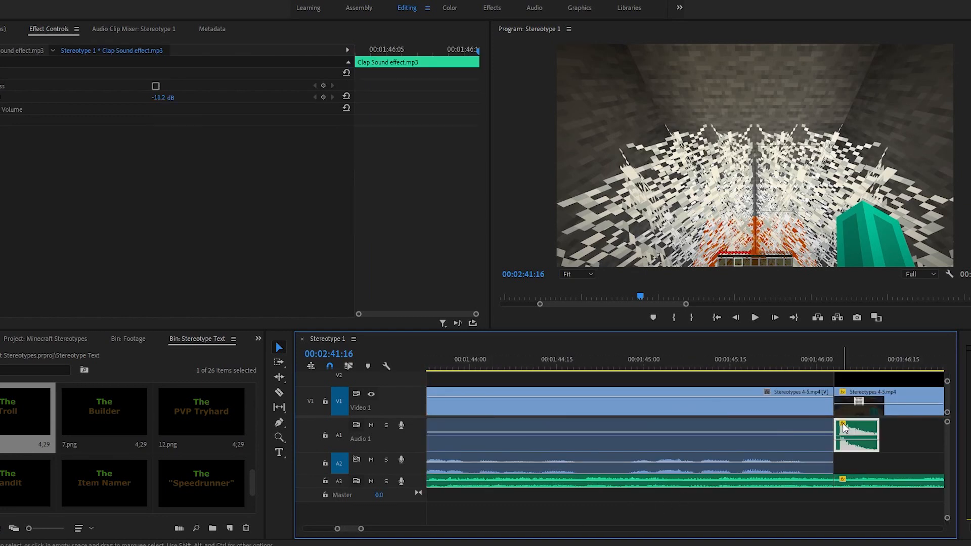
Step: Paste the clap sound effect at 00:02:41:21, move it to Audio 1 beneath "The Troll" title, and play back the section
drag(356, 535, 407, 532)
key(backslash)
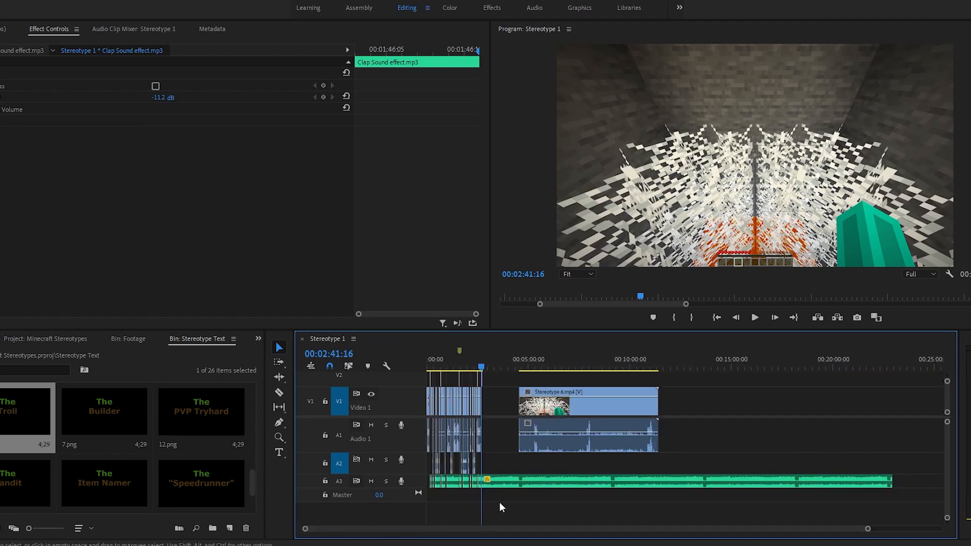
key(z)
click(506, 441)
click(632, 436)
click(632, 436)
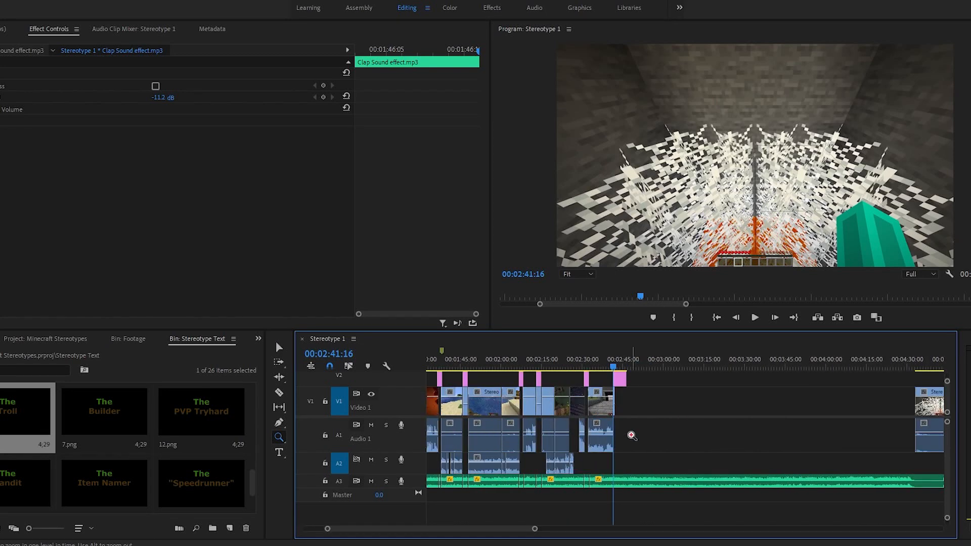
click(631, 436)
click(695, 436)
click(587, 431)
key(v)
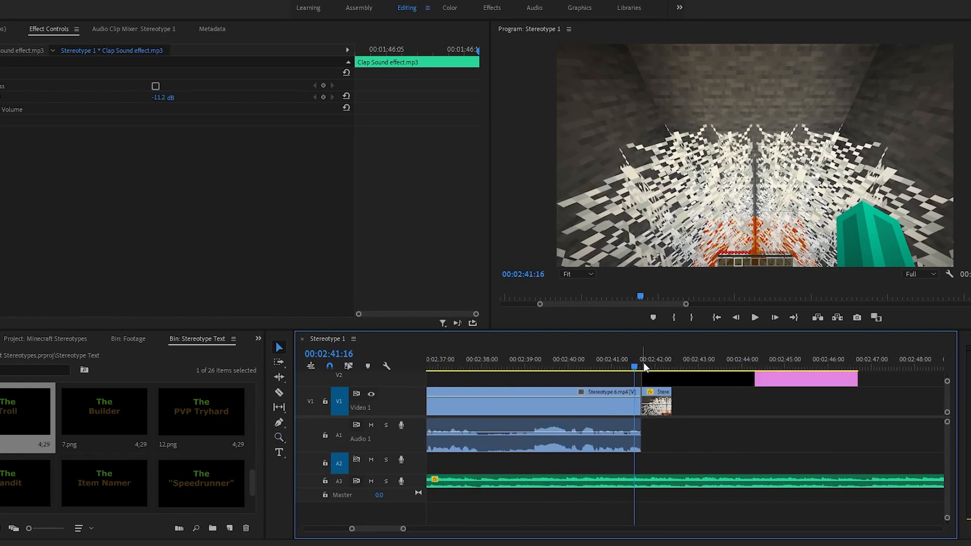
drag(643, 362, 642, 362)
key(z)
click(649, 404)
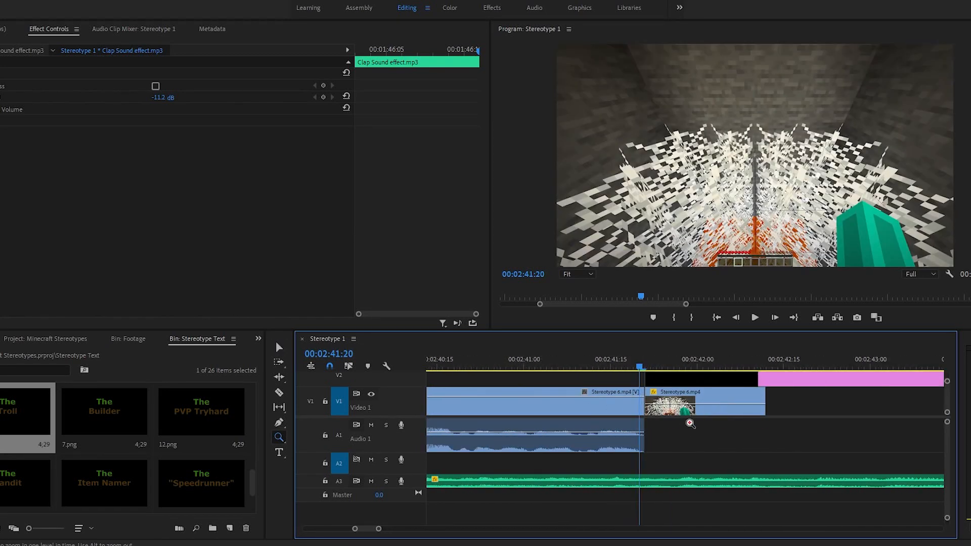
click(690, 424)
key(v)
click(604, 362)
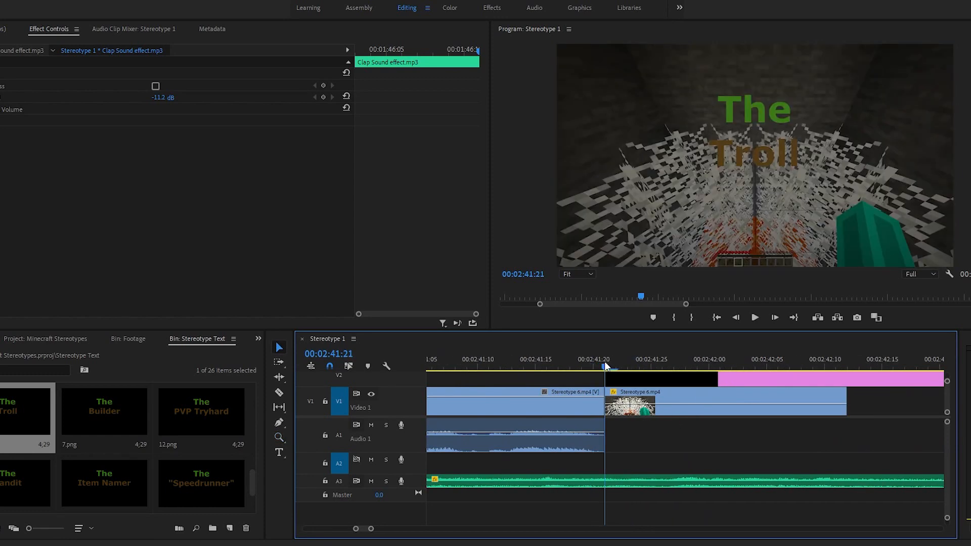
key(ctrl+v)
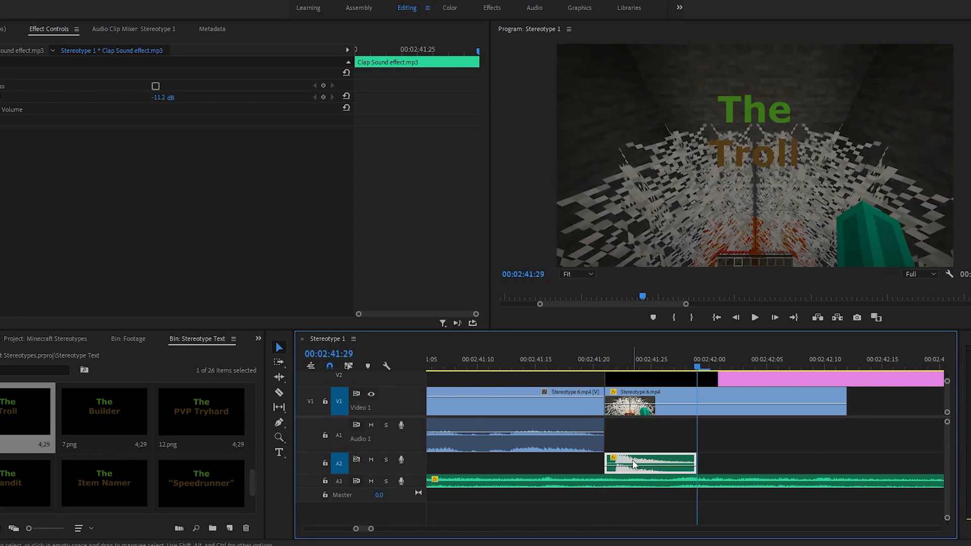
drag(632, 459, 632, 425)
drag(706, 360, 520, 362)
key(space)
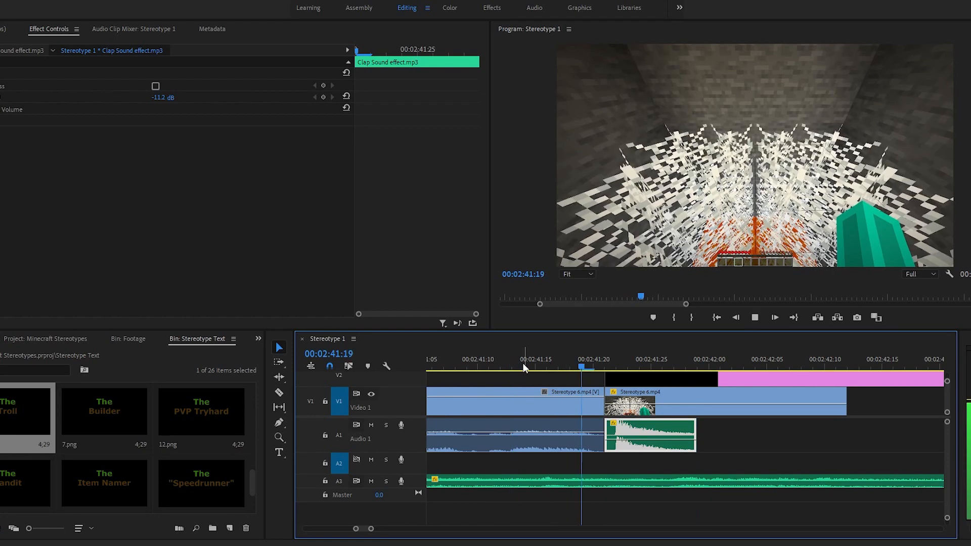
key(space)
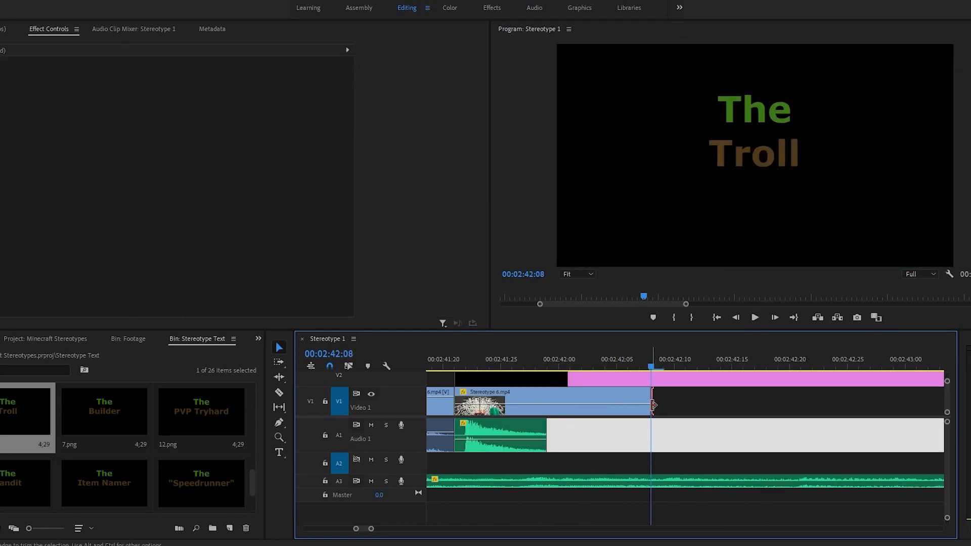
Step: Extend the held frame on Video 1 to end at 00:02:43:21 and trim "The Troll" title to the same end point
drag(652, 405, 896, 411)
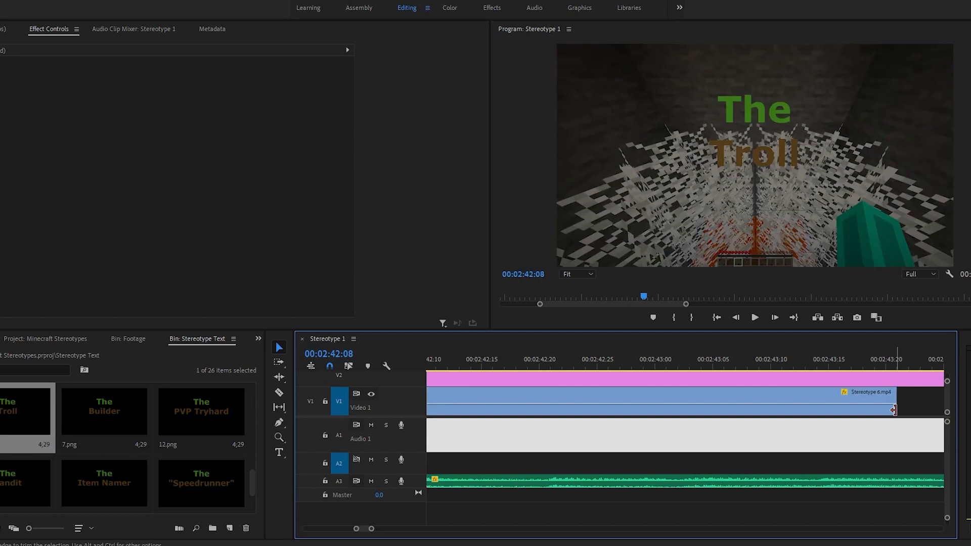
scroll(915, 396, down, 5)
scroll(859, 407, down, 3)
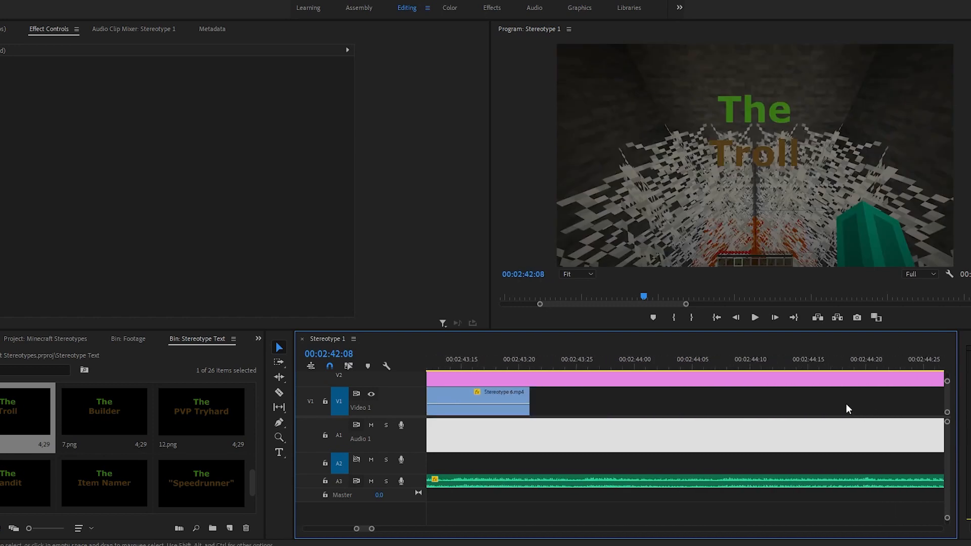
drag(517, 359, 531, 357)
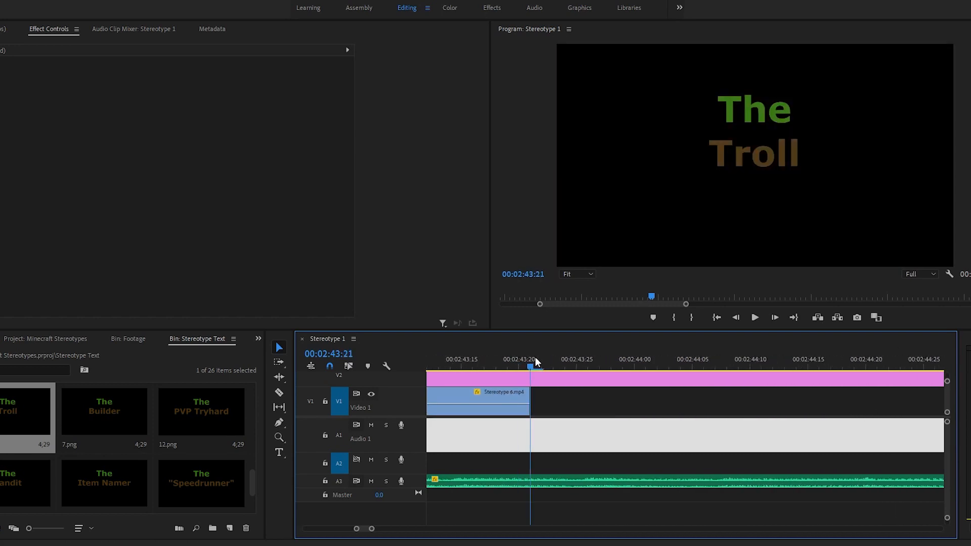
click(555, 379)
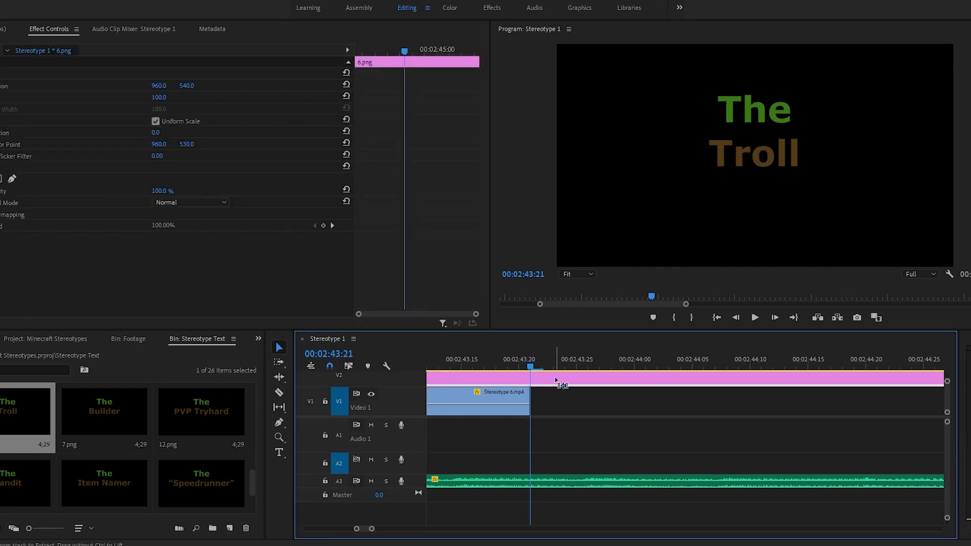
drag(556, 379, 560, 378)
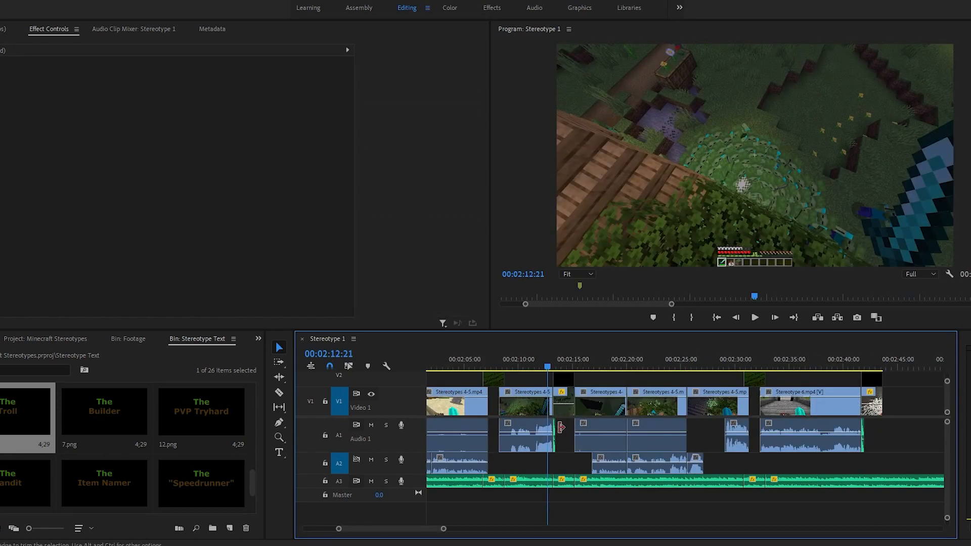
Step: Play back the "Monster Hunter" title from 00:02:12:21 and "The Troll" title from about 00:02:40:20 to compare them
key(space)
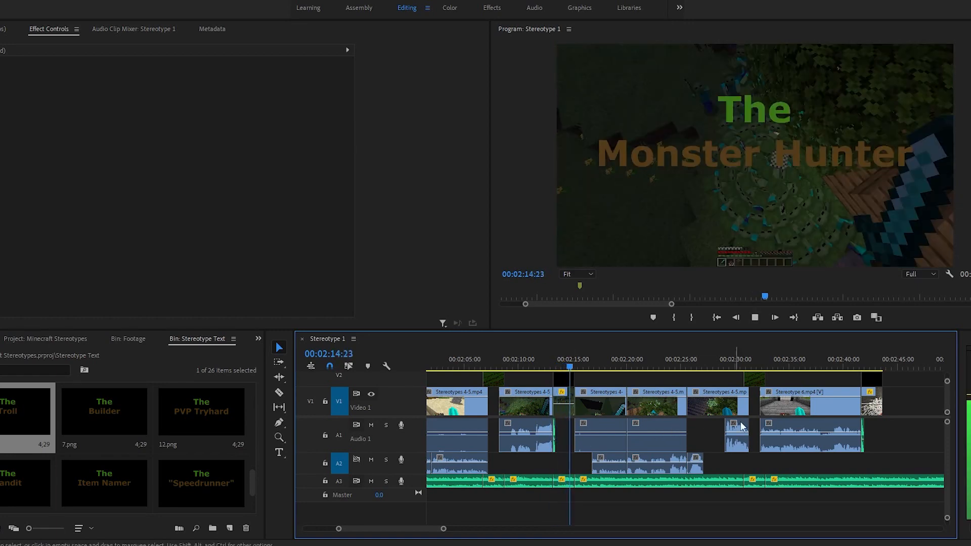
key(space)
click(856, 372)
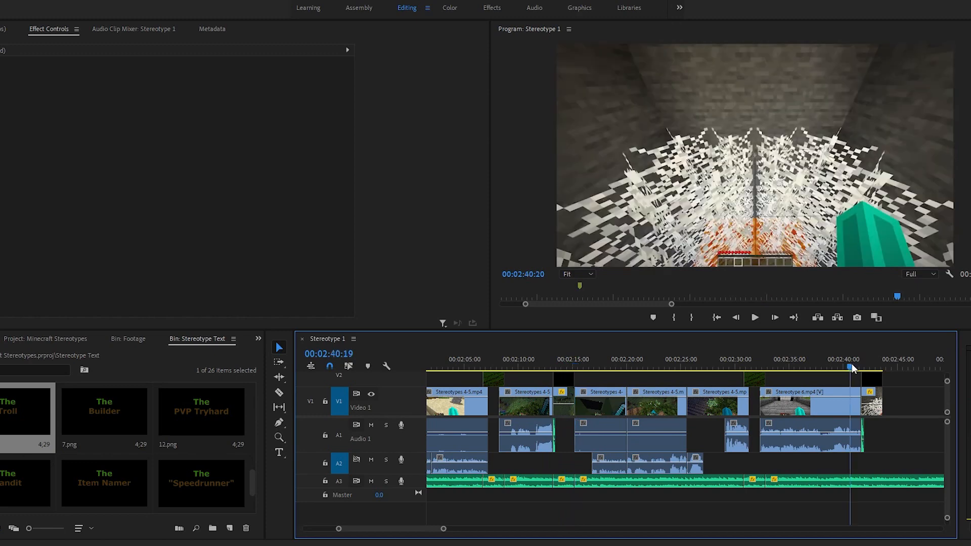
key(space)
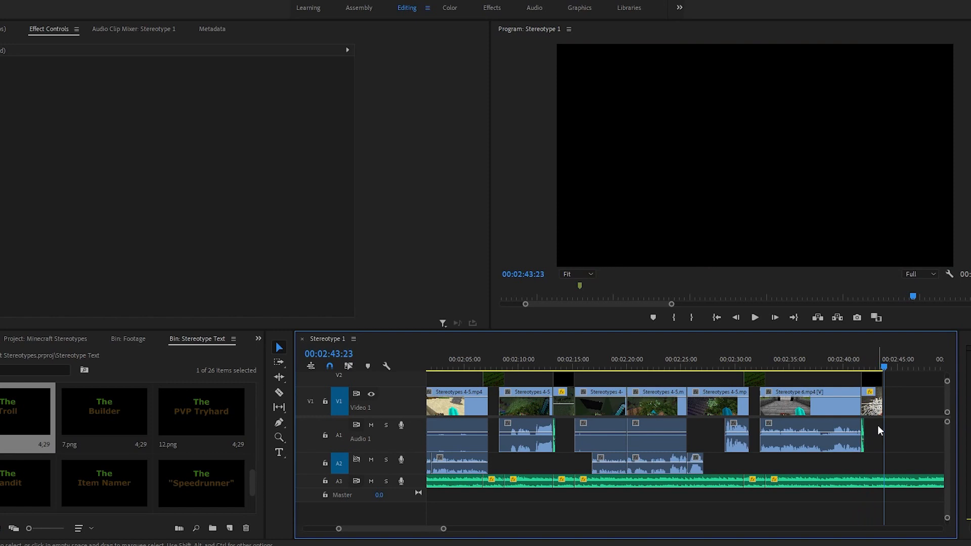
Step: Cut the Stereotype 6.mp4 video and audio at 00:05:19:03 and delete the portion before the cut
scroll(870, 427, down, 1)
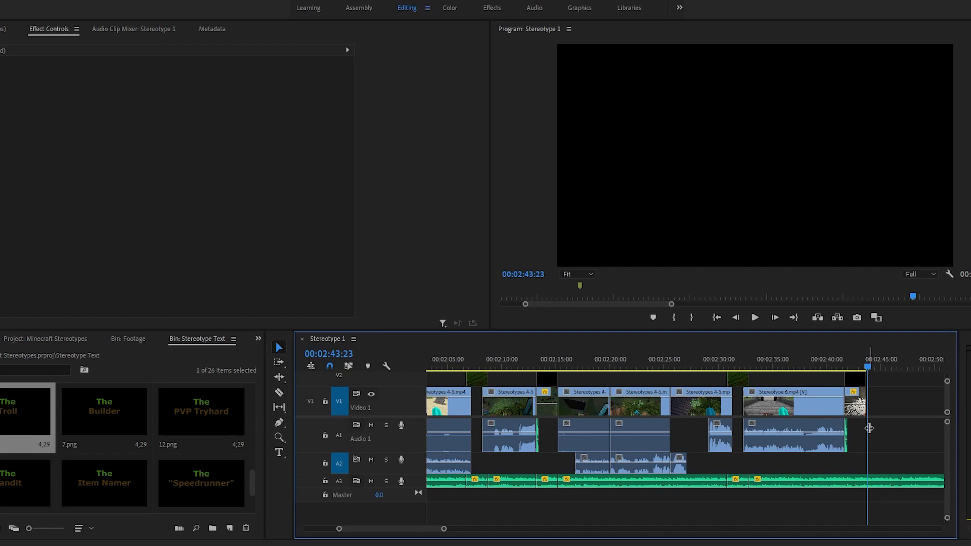
click(486, 369)
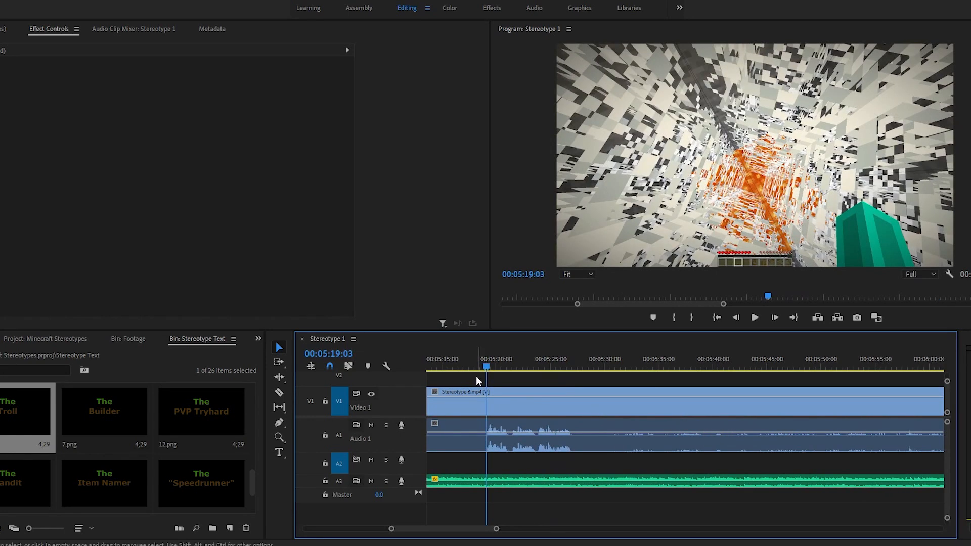
drag(475, 375, 499, 429)
key(ctrl+k)
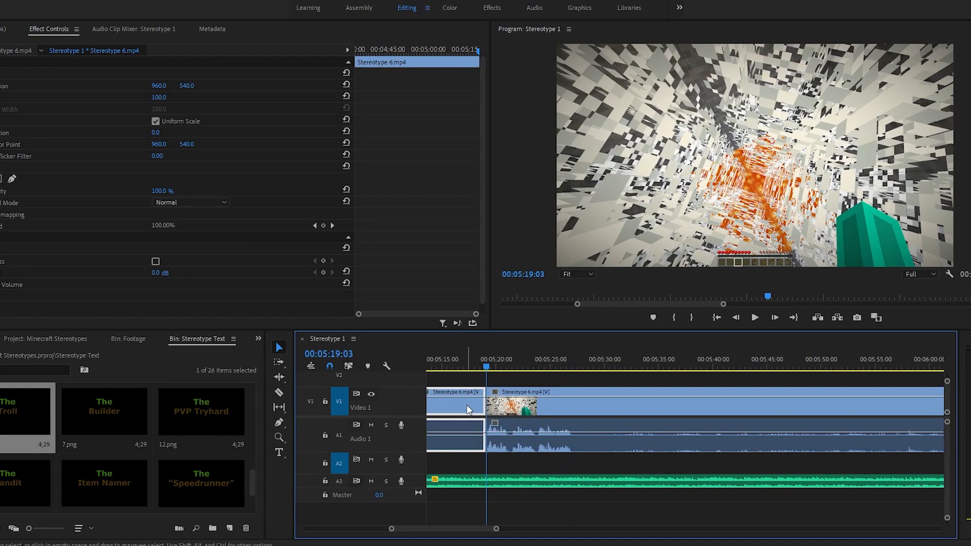
key(Delete)
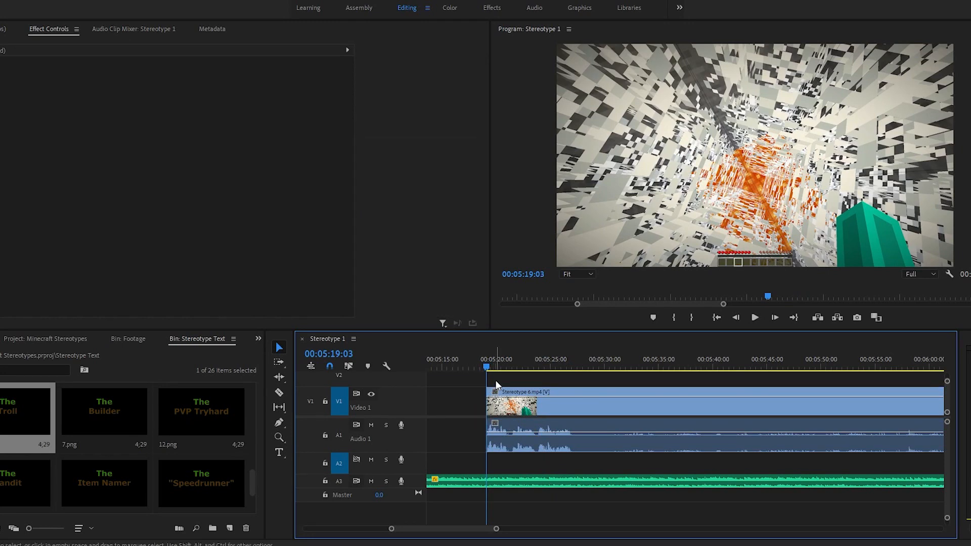
Step: Split the Stereotype 6.mp4 video and audio at 00:05:27:01, where the talking ends
drag(494, 372, 515, 372)
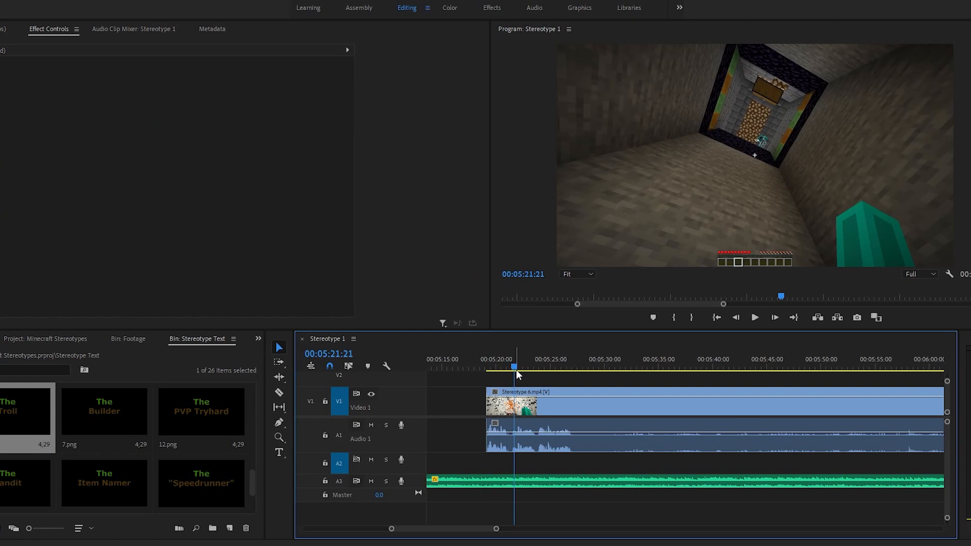
drag(536, 368, 568, 363)
key(ctrl+k)
click(588, 429)
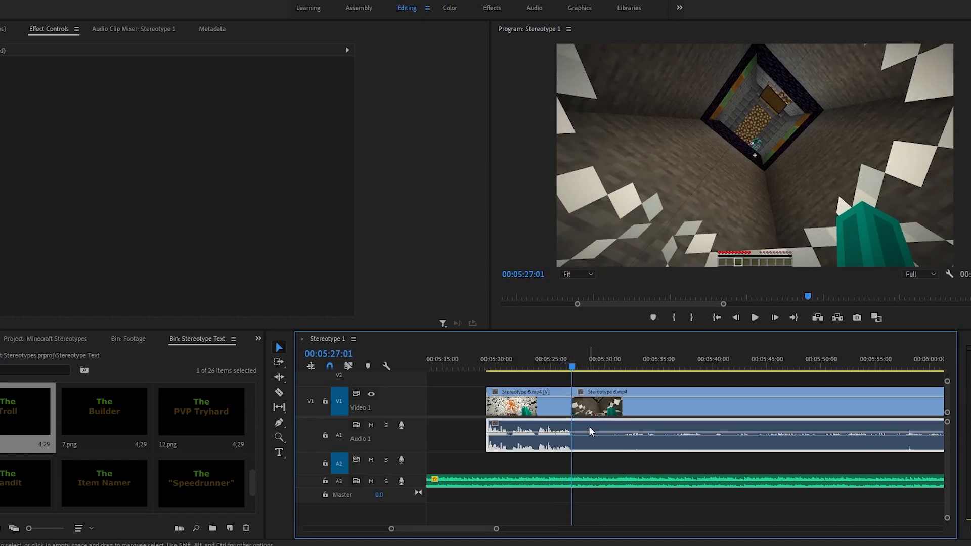
key(ctrl+k)
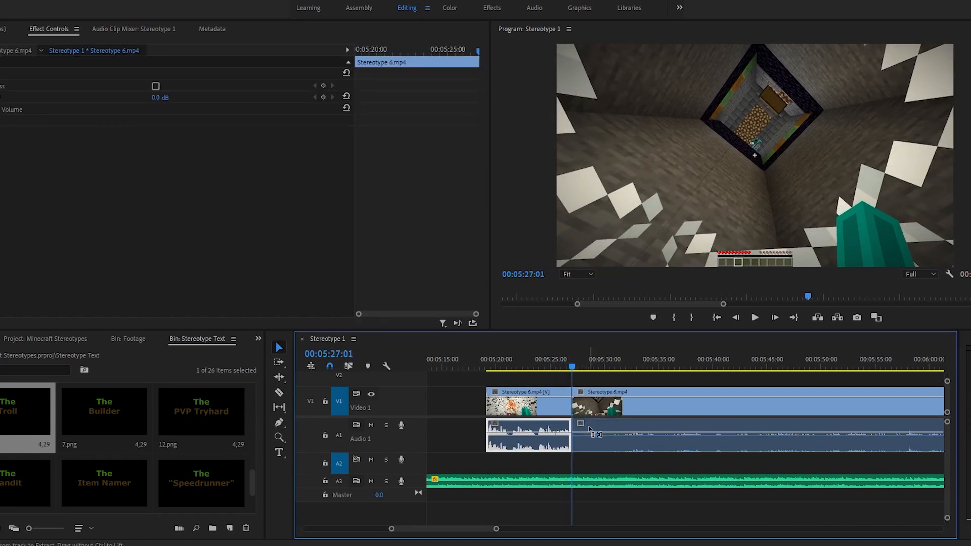
Step: Move the short Stereotype 6.mp4 segment away from the remaining raw footage to about 00:03:25
click(529, 376)
key(backslash)
key(z)
click(528, 411)
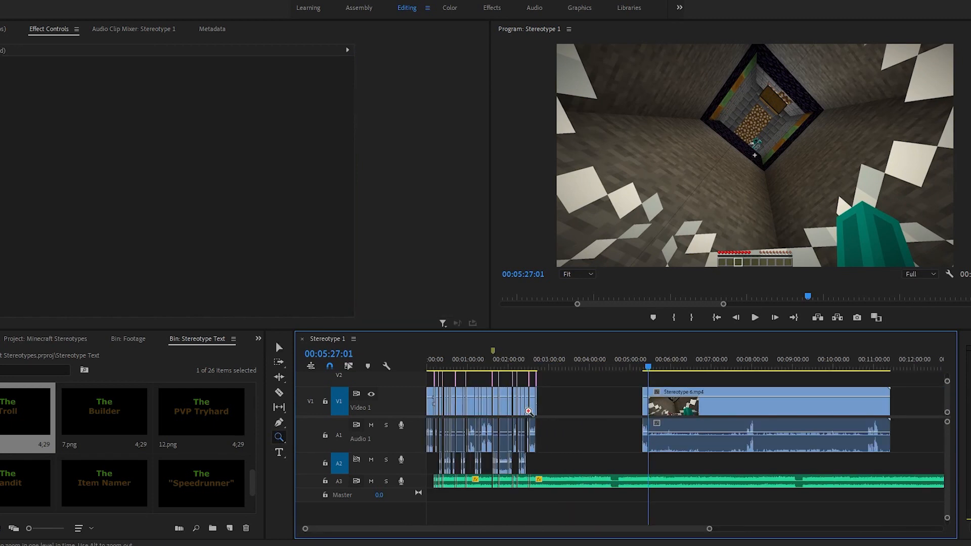
key(v)
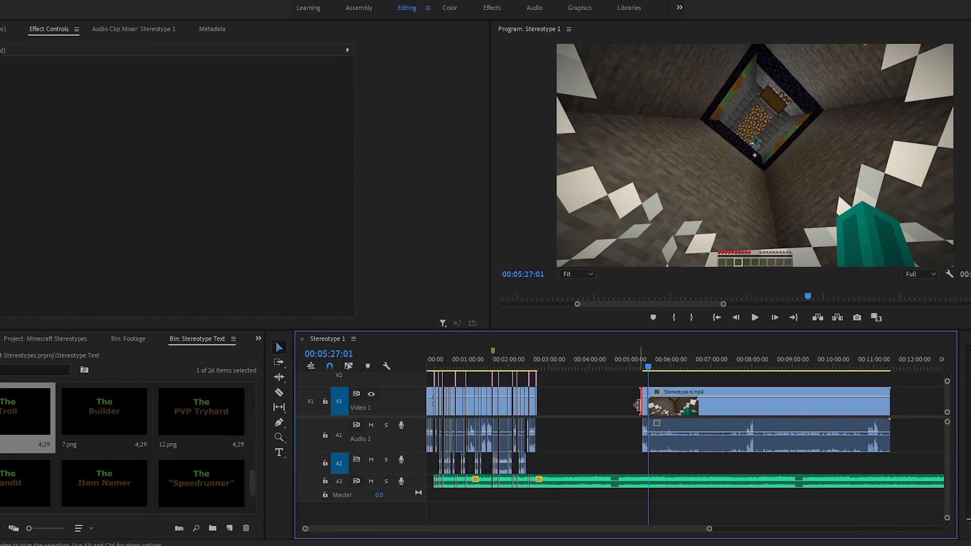
drag(641, 406, 568, 416)
key(ctrl+z)
Step: Butt the short Stereotype 6.mp4 segment against the end of "The Troll" title at 00:02:43:21
key(z)
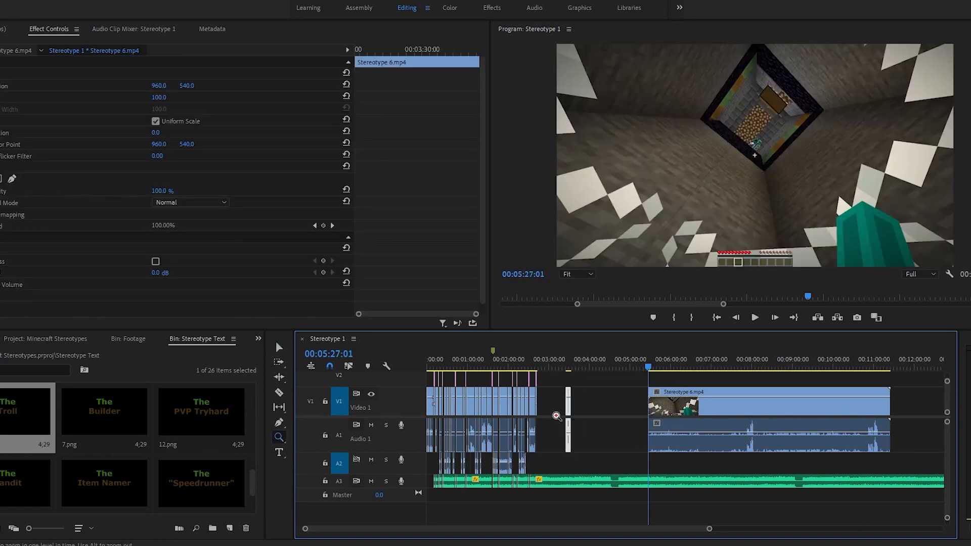
click(555, 414)
click(708, 420)
click(658, 423)
key(v)
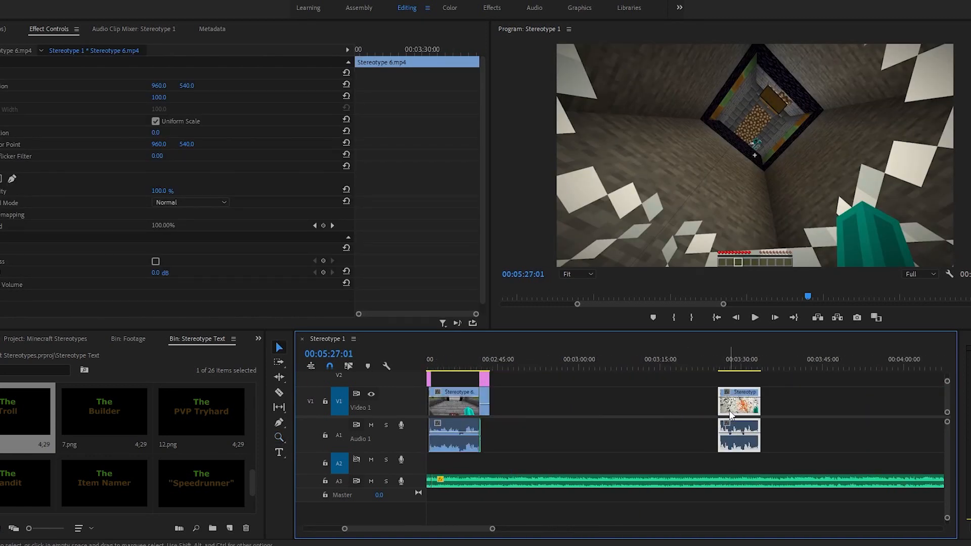
drag(729, 414, 508, 421)
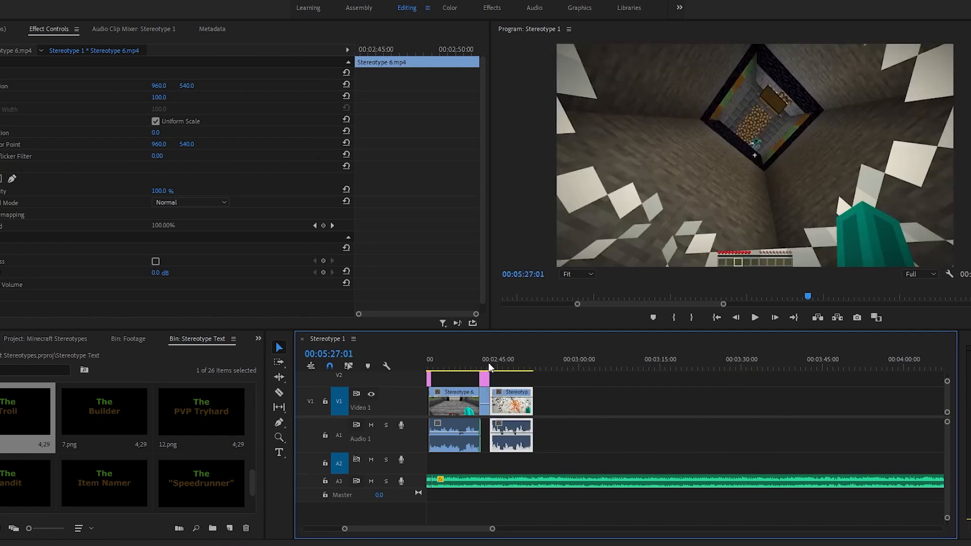
Step: Place two further Stereotype 6.mp4 segments directly after the first one on Video 1 and Audio 1
drag(489, 363, 513, 360)
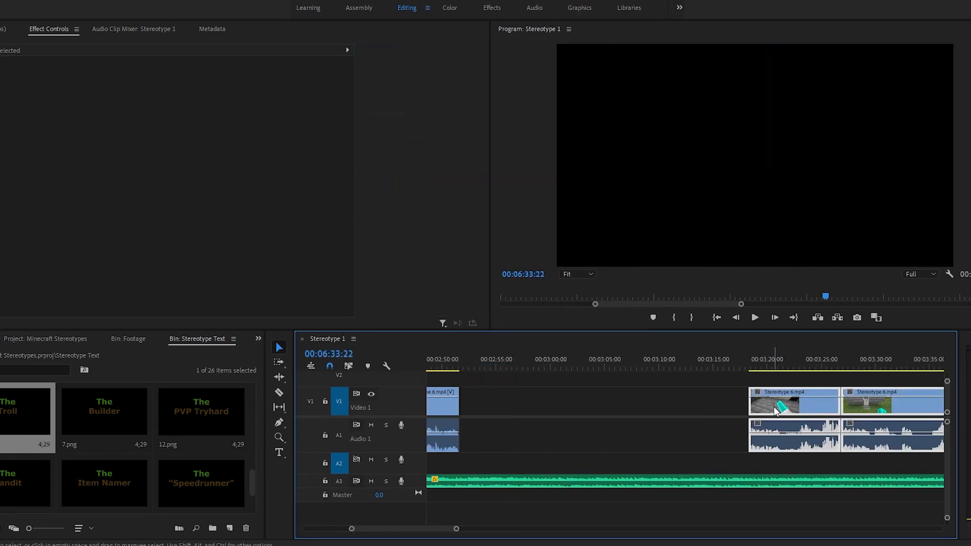
drag(773, 412, 527, 421)
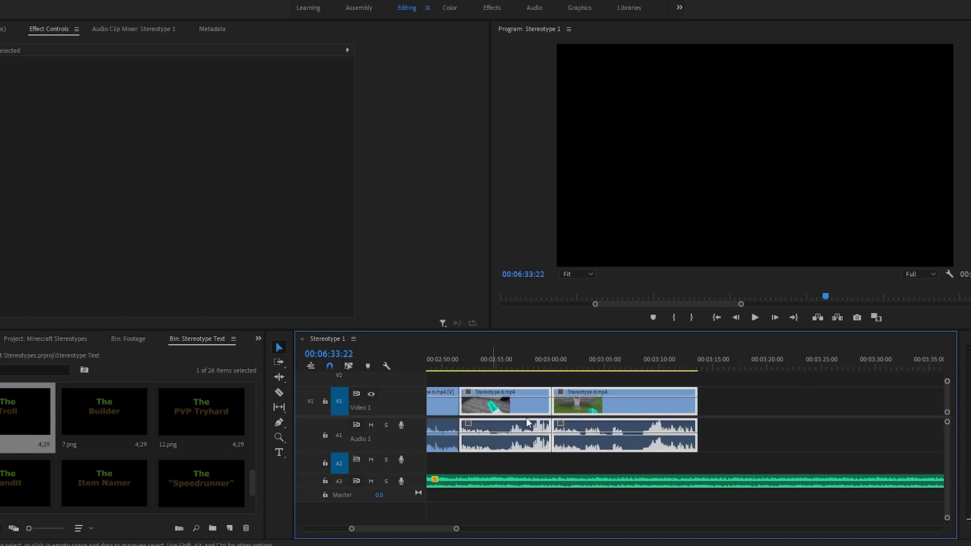
click(739, 411)
Step: Split the George Street Shuffle background music on Audio 3 at 00:02:41:21, where "The Troll" title starts
scroll(715, 422, up, 5)
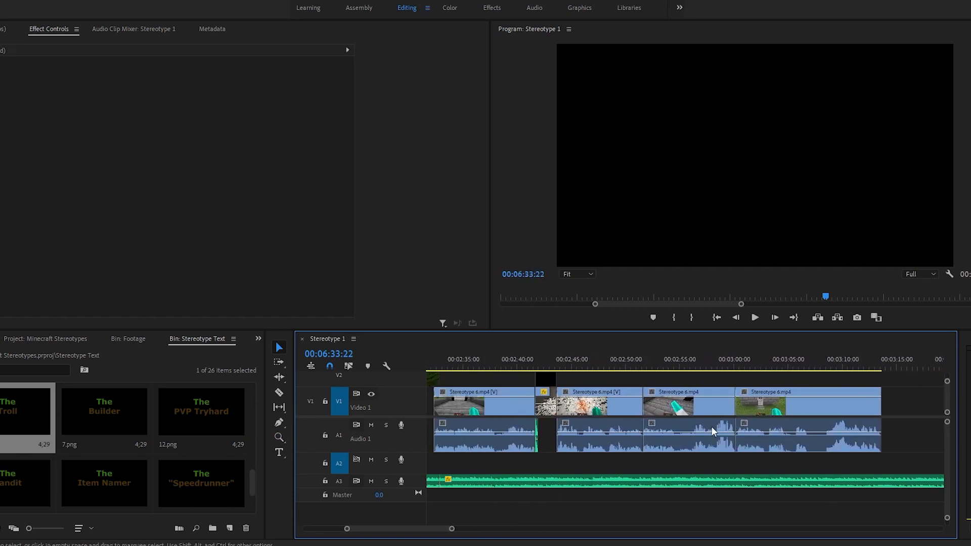
scroll(712, 430, up, 2)
key(z)
click(600, 408)
click(636, 404)
click(666, 408)
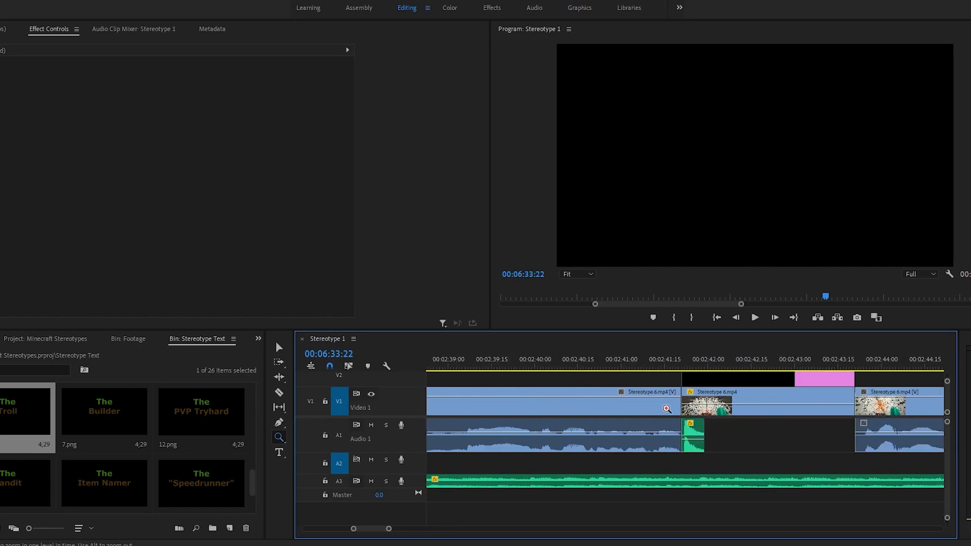
click(666, 408)
key(v)
click(599, 356)
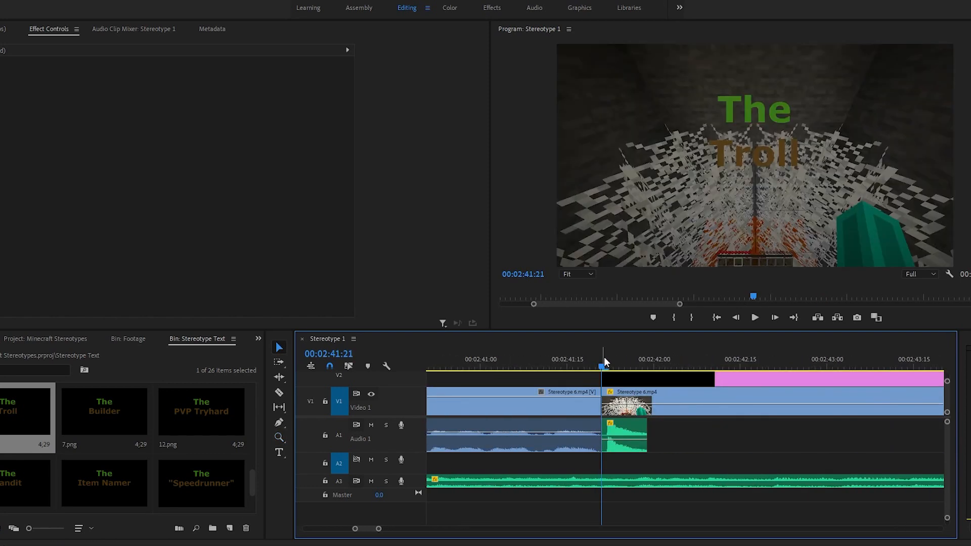
click(622, 481)
key(ctrl+k)
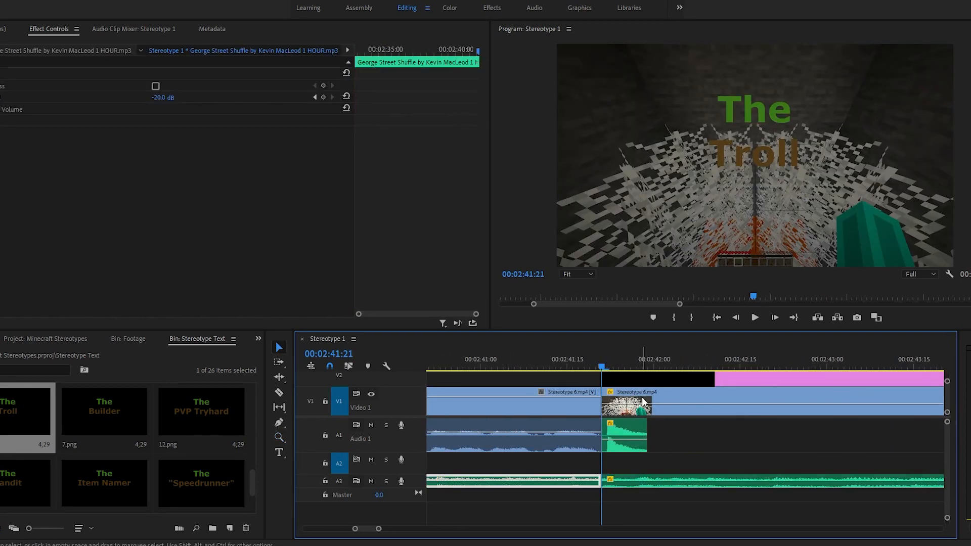
Step: Split the background music again at 00:02:43:21, where "The Troll" title ends
scroll(643, 401, down, 2)
click(781, 361)
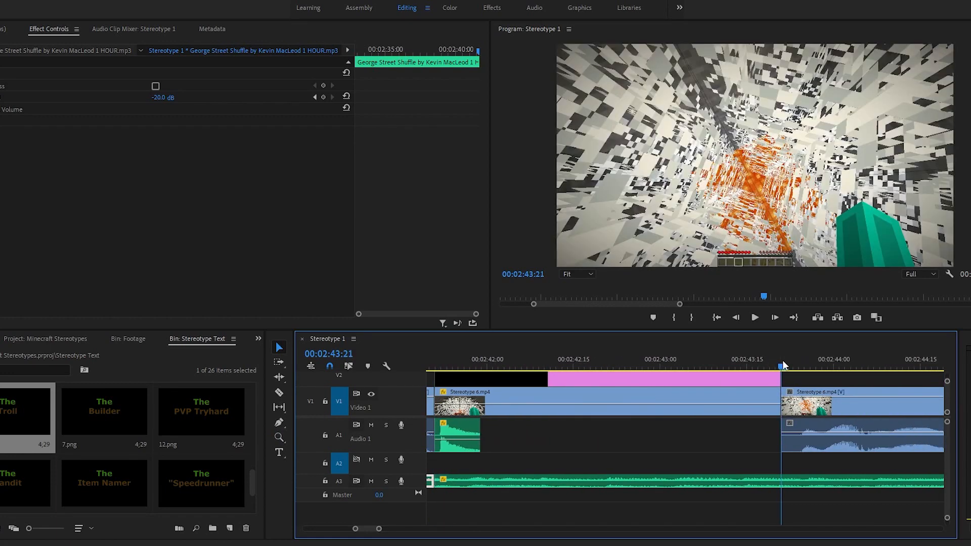
click(748, 474)
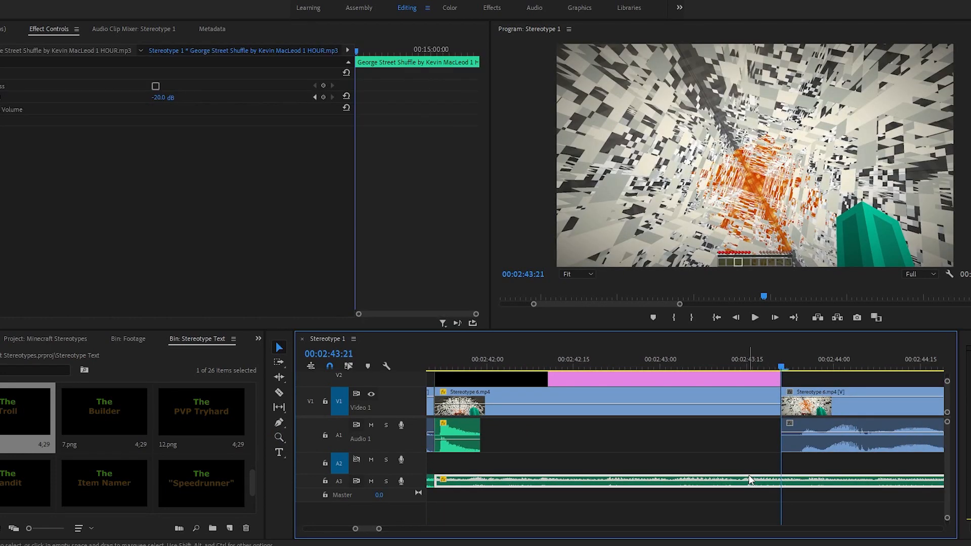
Step: Set the volume level of the music section beneath "The Troll" title to -10 dB at 00:02:41:21
scroll(742, 466, up, 2)
click(608, 361)
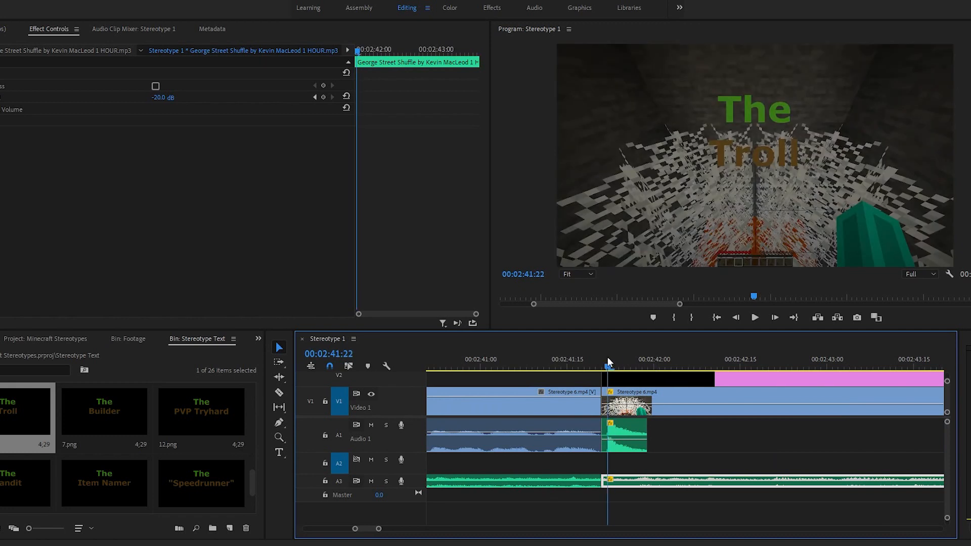
key(Left)
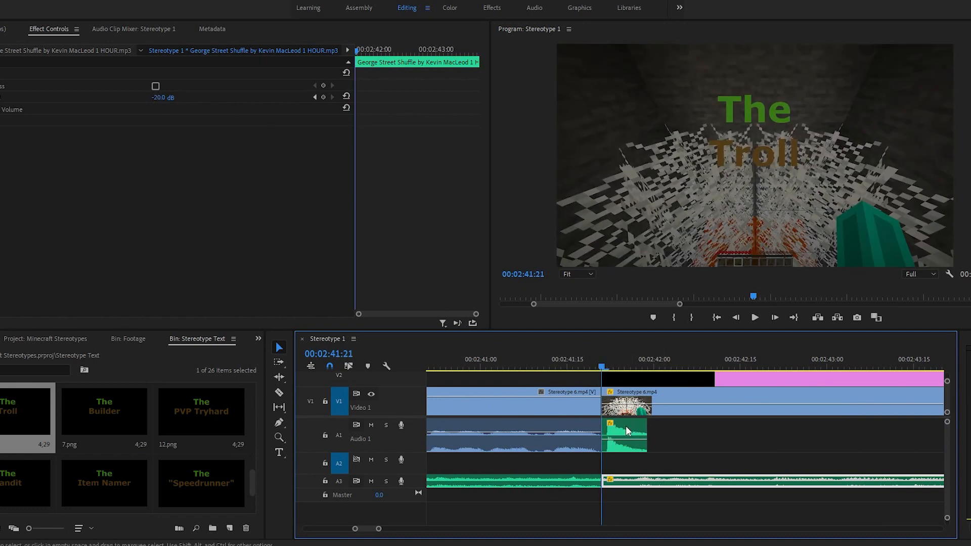
click(158, 97)
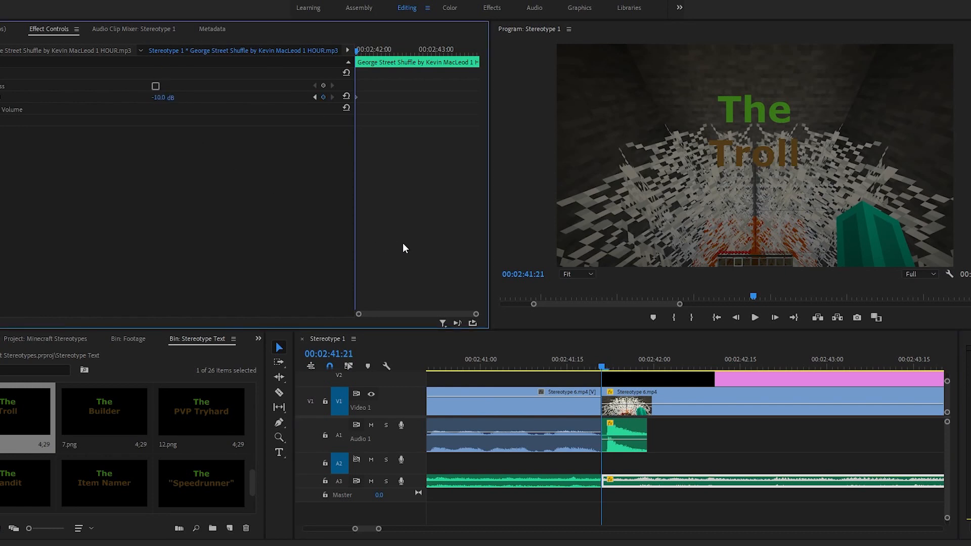
scroll(677, 444, right, 2)
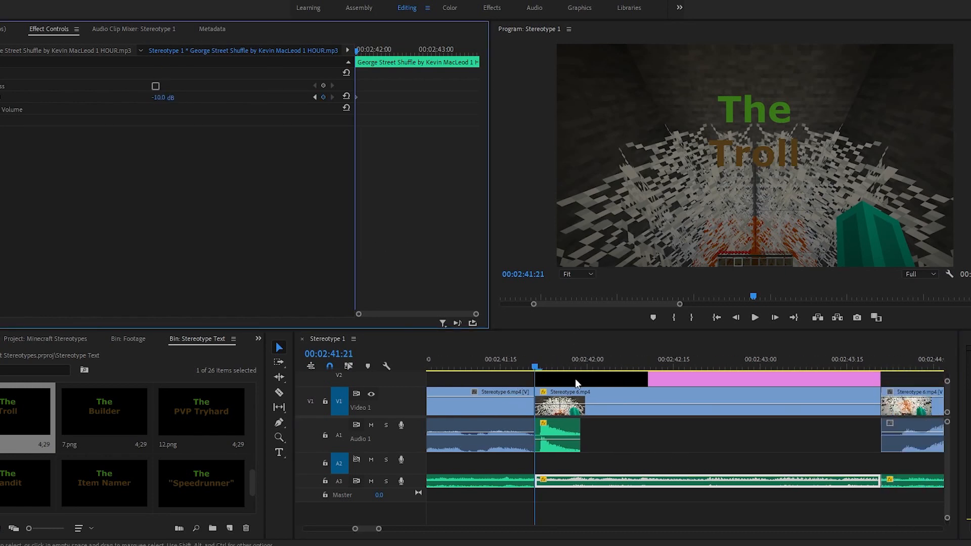
scroll(602, 351, right, 5)
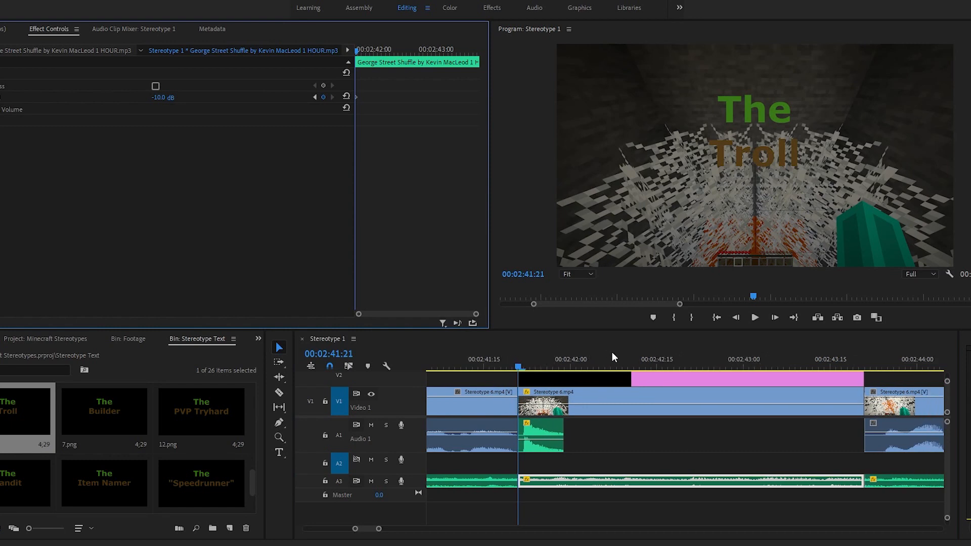
Step: Review the whole sequence, then the arrangement of the clips following "The Troll" title
key(backslash)
key(z)
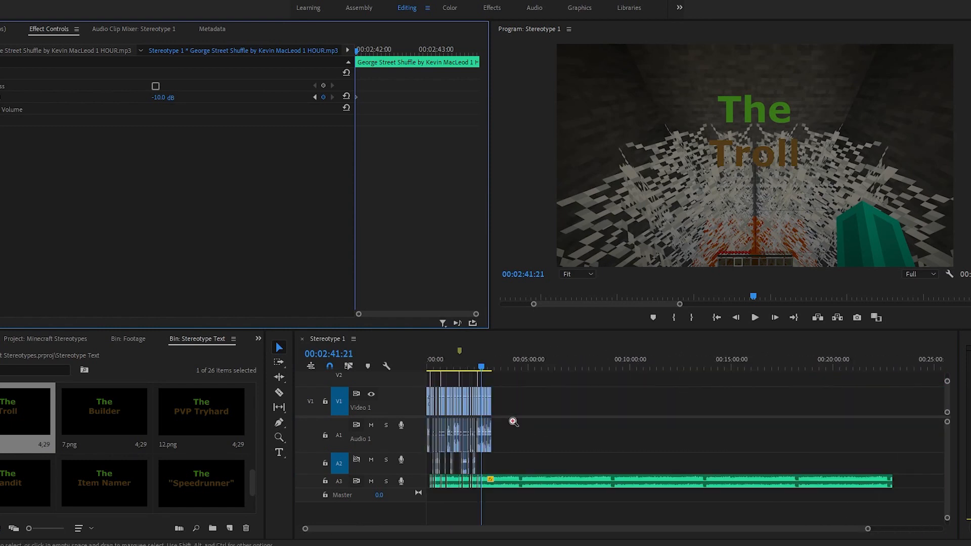
click(508, 420)
click(595, 406)
click(632, 427)
click(678, 427)
key(v)
scroll(662, 440, left, 9)
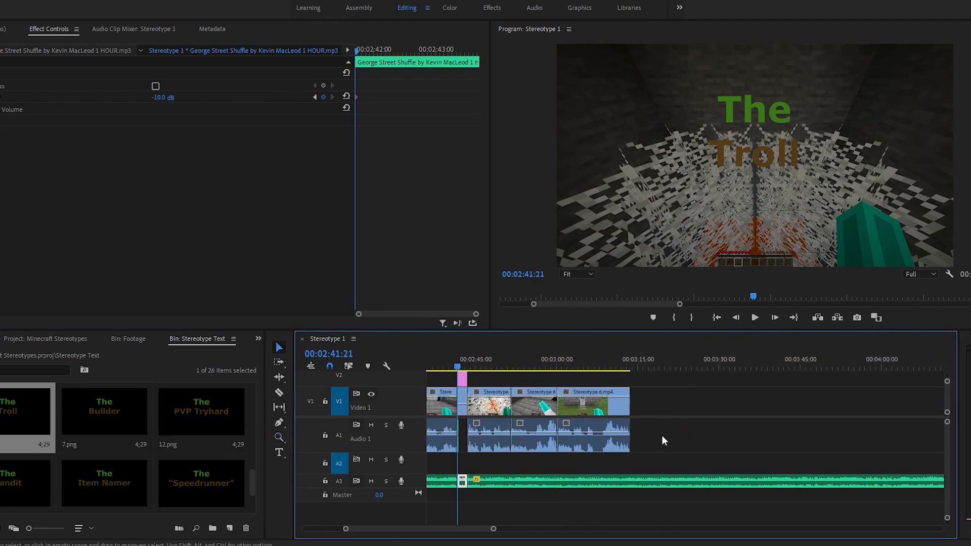
Step: Copy the Transition.psd clip on V2 at 00:02:31:18, between the earlier stereotype segments
drag(526, 353, 537, 353)
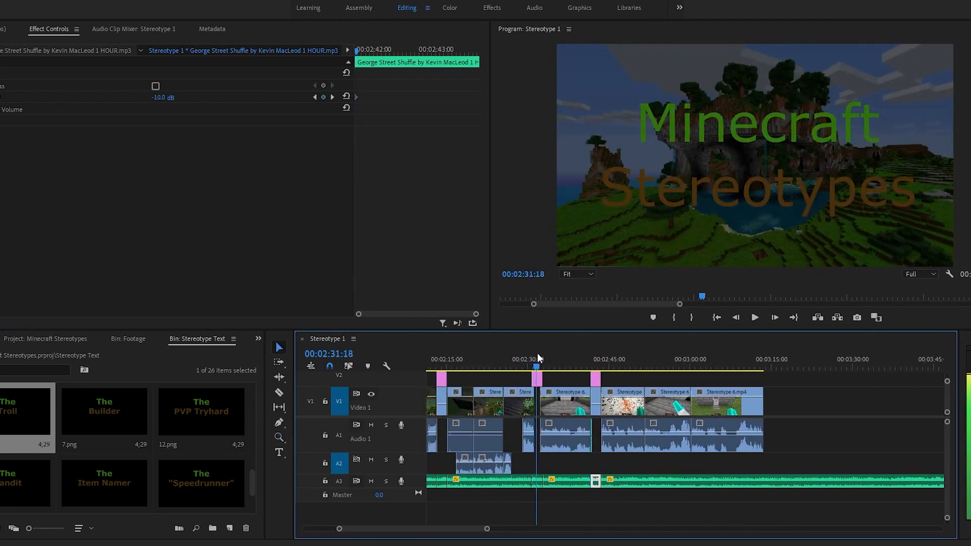
key(z)
click(538, 404)
click(675, 405)
key(v)
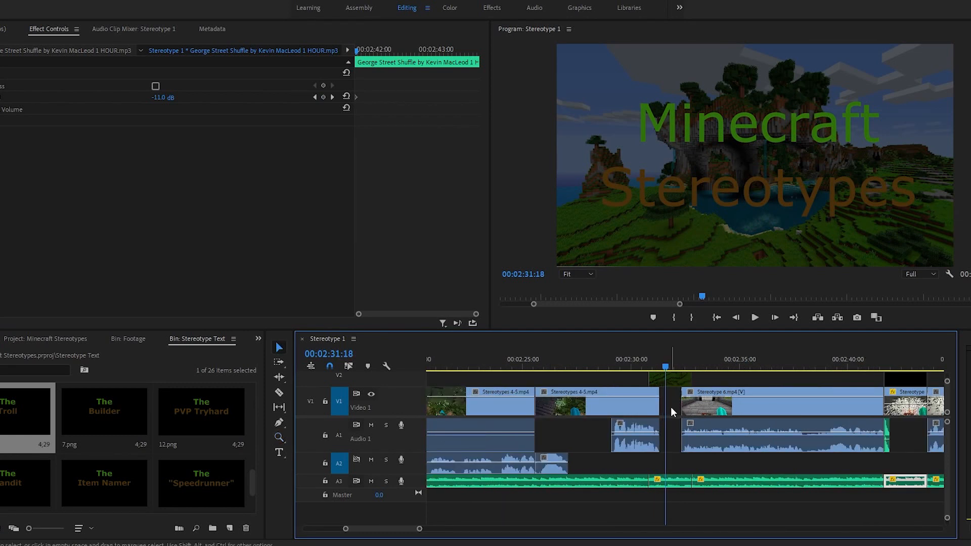
scroll(671, 378, down, 1)
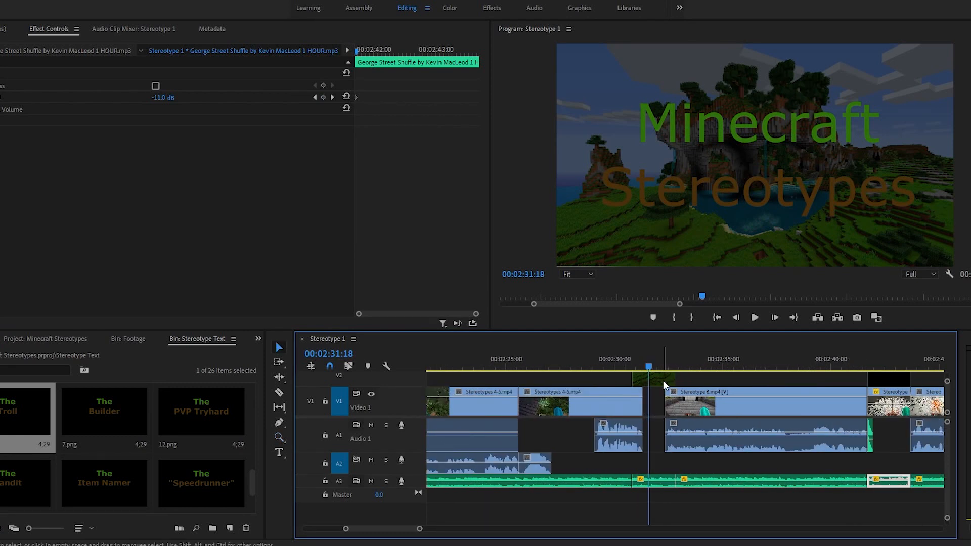
click(662, 380)
scroll(687, 385, down, 10)
scroll(686, 384, down, 20)
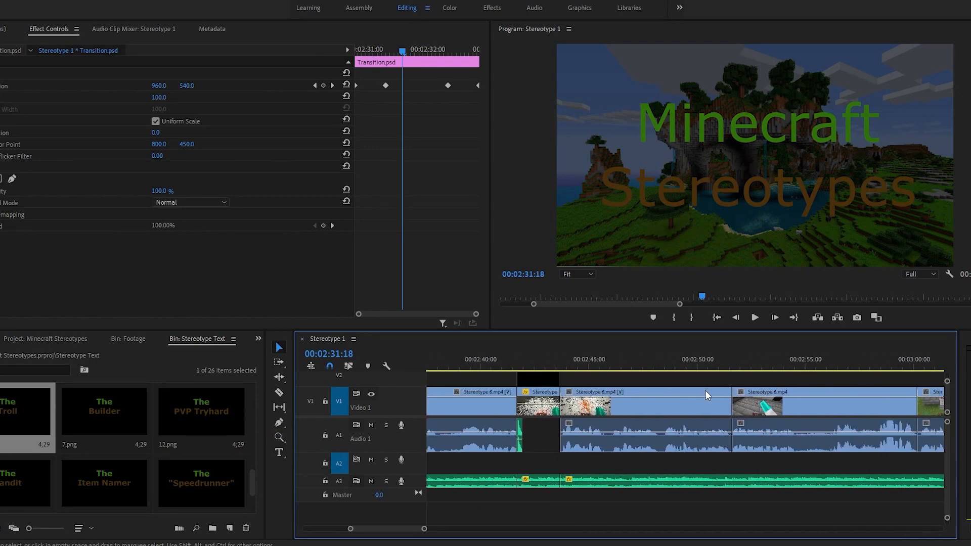
Step: Paste the Transition.psd clip at 00:03:13:20, directly after the last Stereotype 6.mp4 clip
key(z)
click(764, 392)
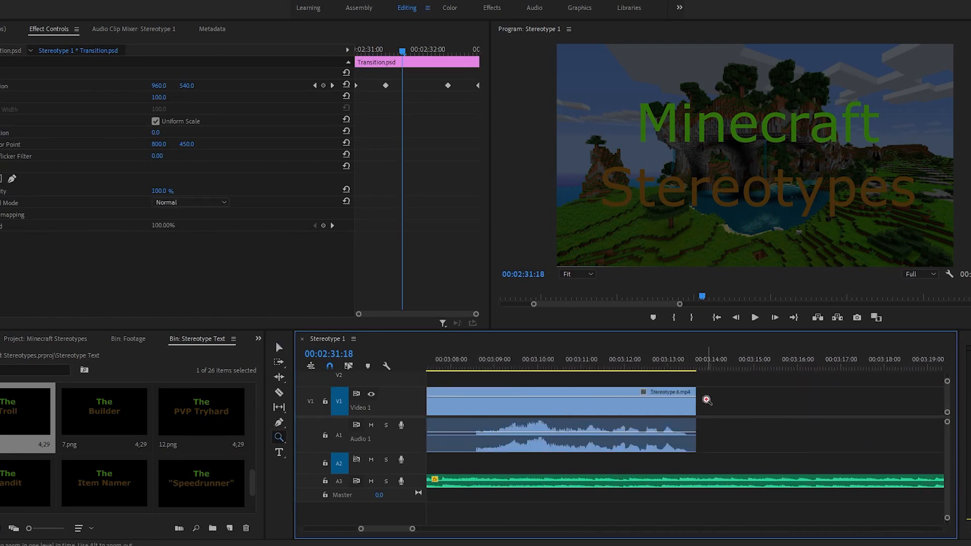
click(701, 404)
click(701, 404)
key(v)
click(616, 364)
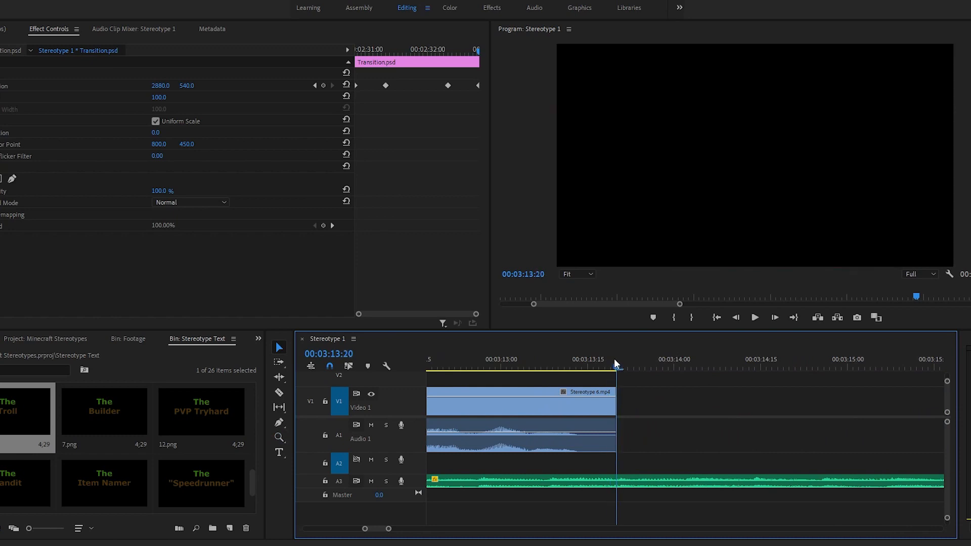
key(Down)
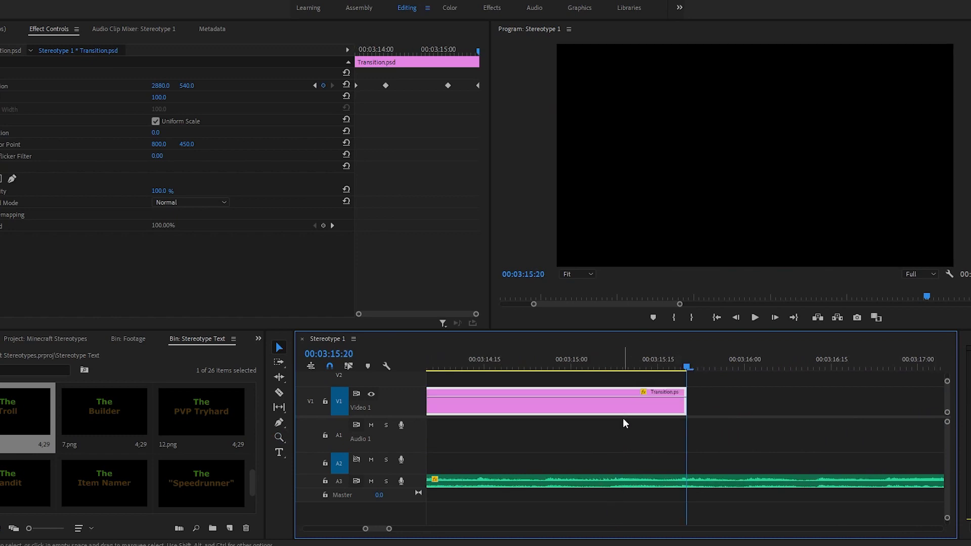
Step: Move the pasted Transition.psd clip up to V2 so it starts at 00:03:13:05, overlapping the end of the last clip
key(backslash)
key(z)
click(534, 408)
click(598, 402)
click(604, 403)
click(647, 405)
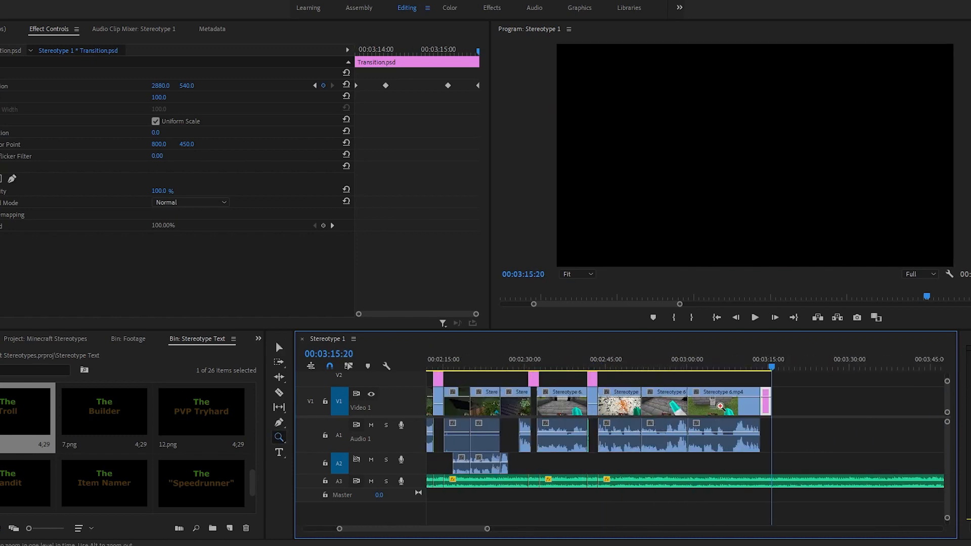
click(725, 406)
click(759, 407)
click(787, 400)
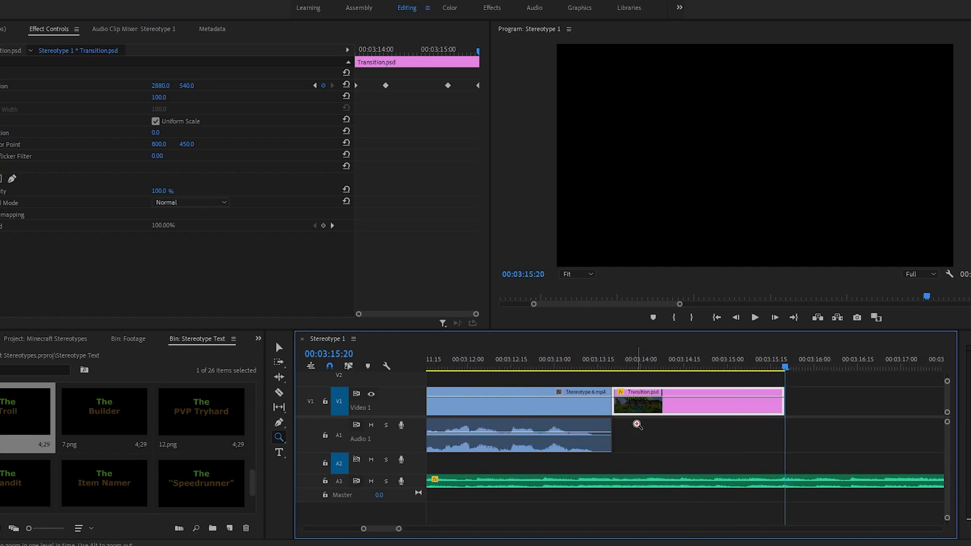
click(637, 424)
key(v)
drag(687, 407, 642, 381)
Step: Play back the end of the last Stereotype 6.mp4 clip together with the transition over it
scroll(656, 415, up, 1)
scroll(657, 421, up, 1)
click(714, 409)
mouse_move(546, 365)
mouse_down()
mouse_move(525, 365)
mouse_move(533, 365)
mouse_up()
key(space)
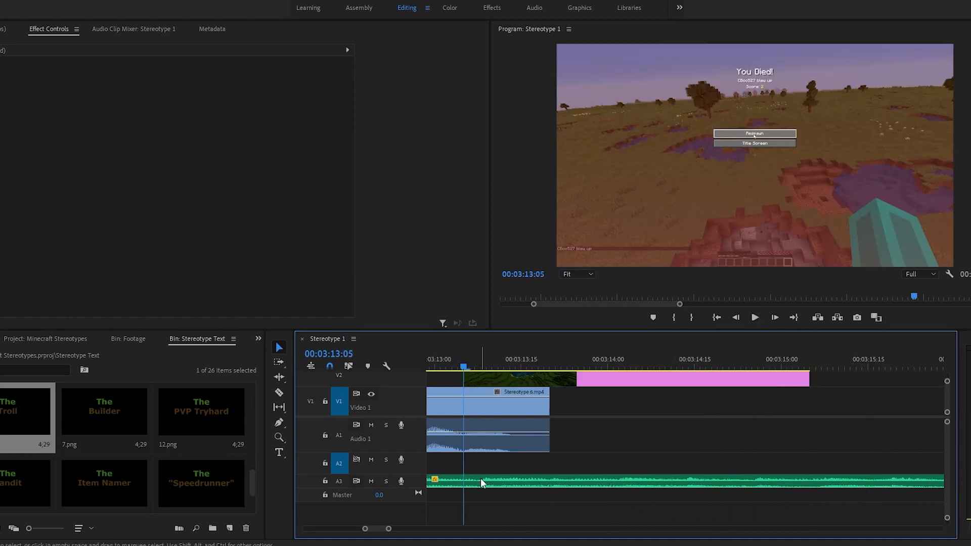
Step: Split the background music on Audio 3 at 00:03:13:05 and 00:03:15:05, where the last transition starts and ends
click(481, 479)
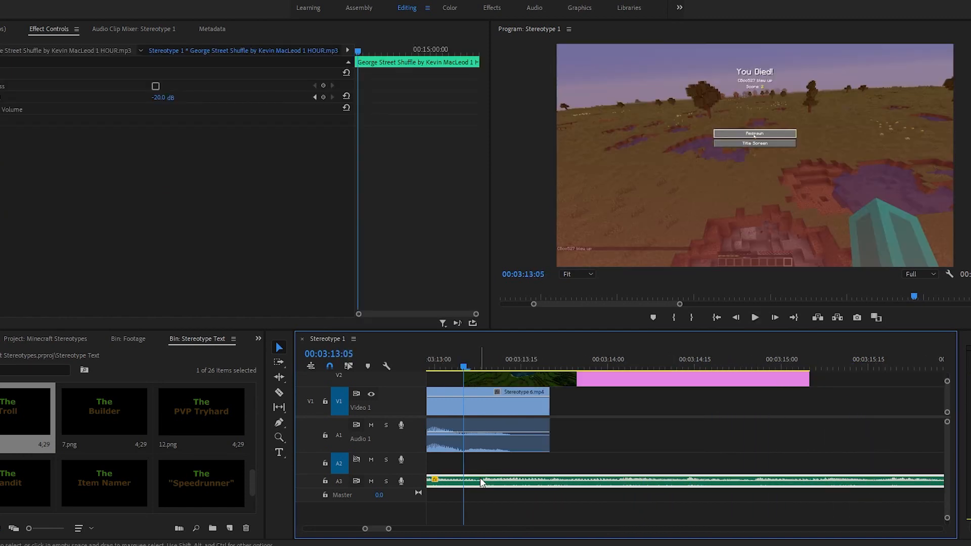
key(ctrl+k)
drag(800, 362, 811, 363)
click(784, 484)
key(ctrl+k)
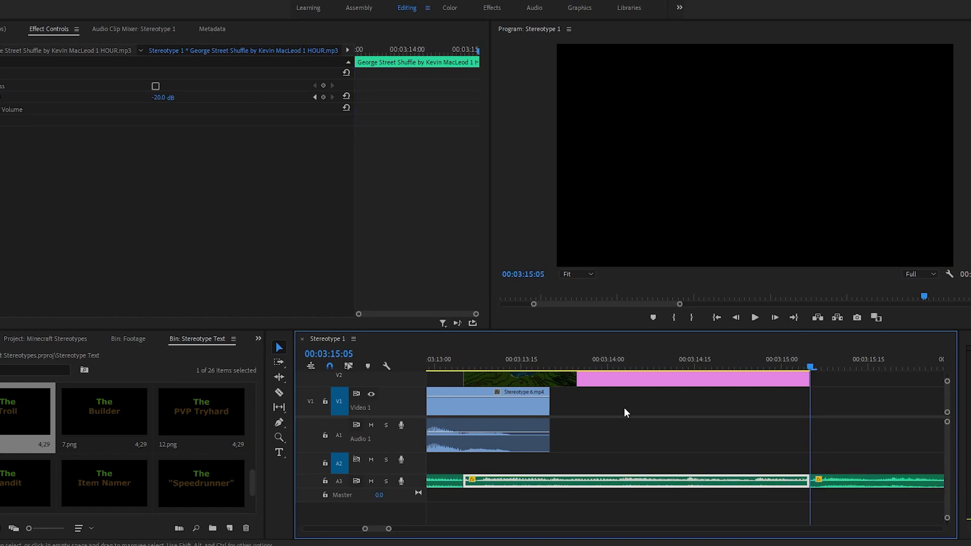
Step: Set the volume level of the music section beneath the last transition to -10 dB at 00:03:13:05
drag(511, 366, 463, 384)
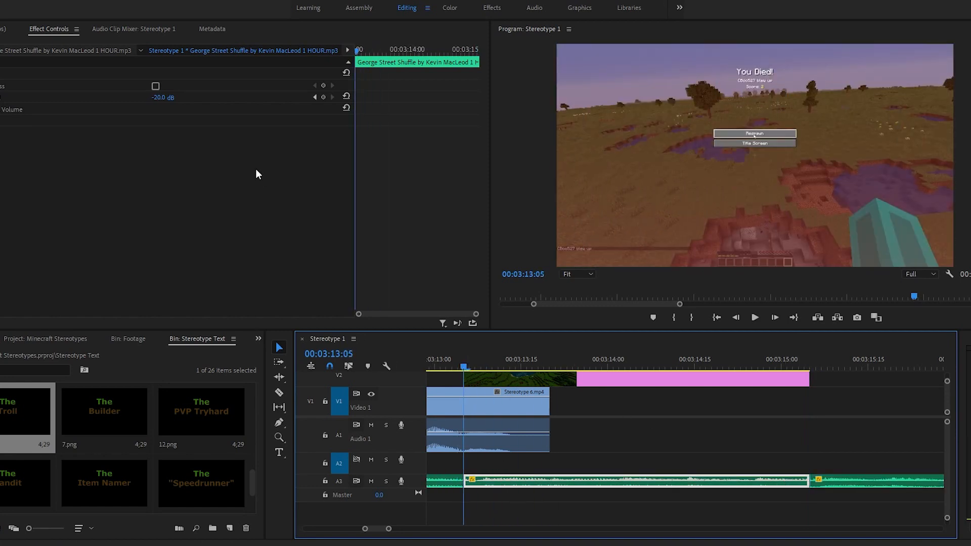
click(168, 96)
text(-)
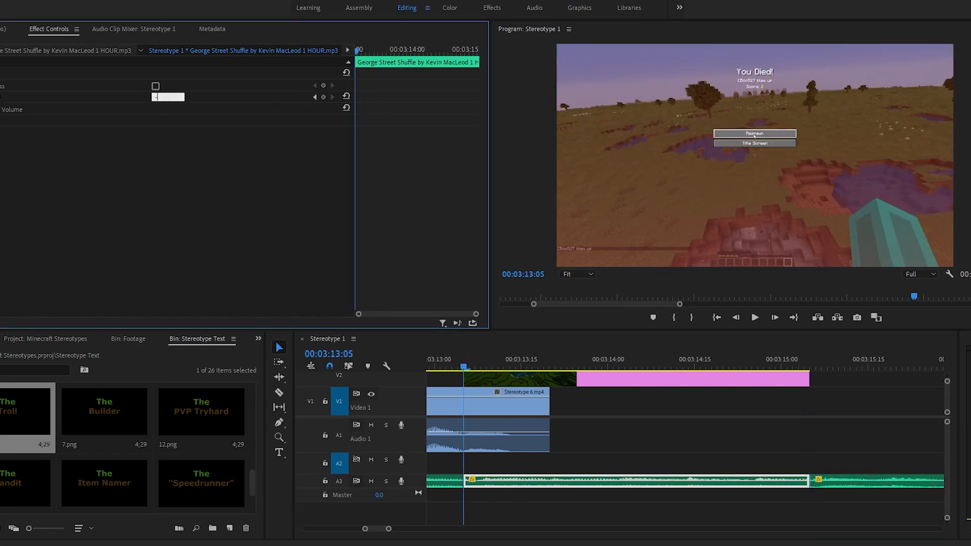
text(10)
key(Return)
Step: Review the whole sequence, the end of the last transition and the Stereotype 6.mp4 clips leading up to it
key(backslash)
key(z)
click(590, 412)
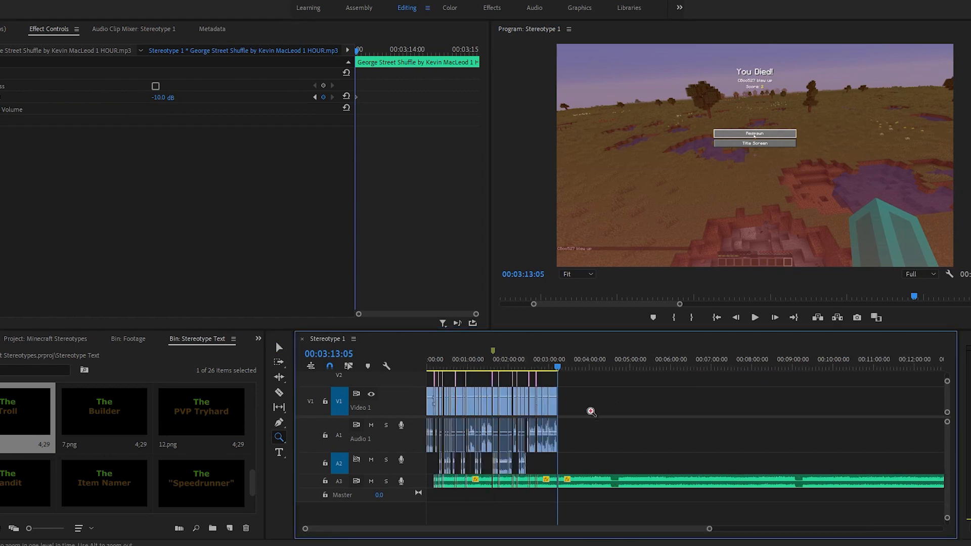
click(602, 422)
click(609, 427)
drag(621, 429, 639, 428)
scroll(605, 440, up, 1)
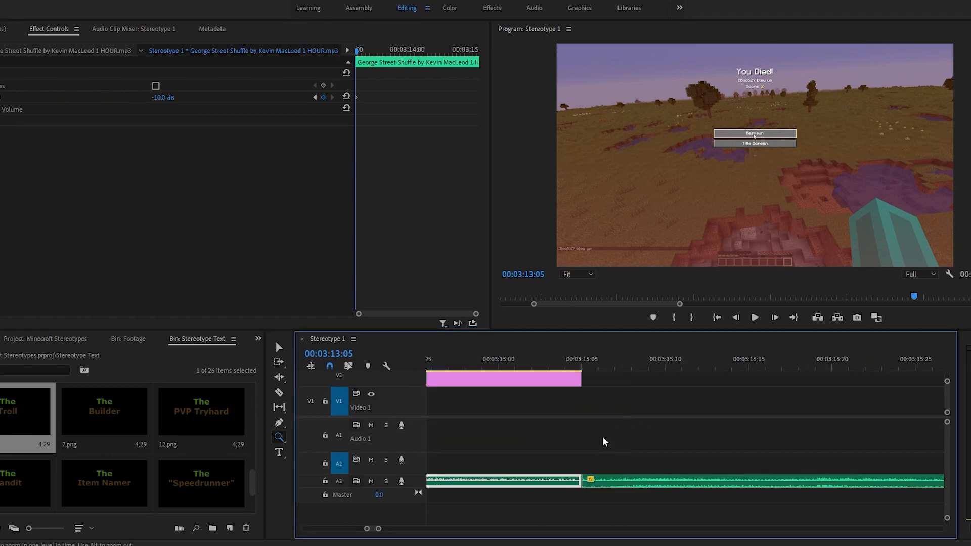
key(backslash)
click(544, 405)
click(611, 423)
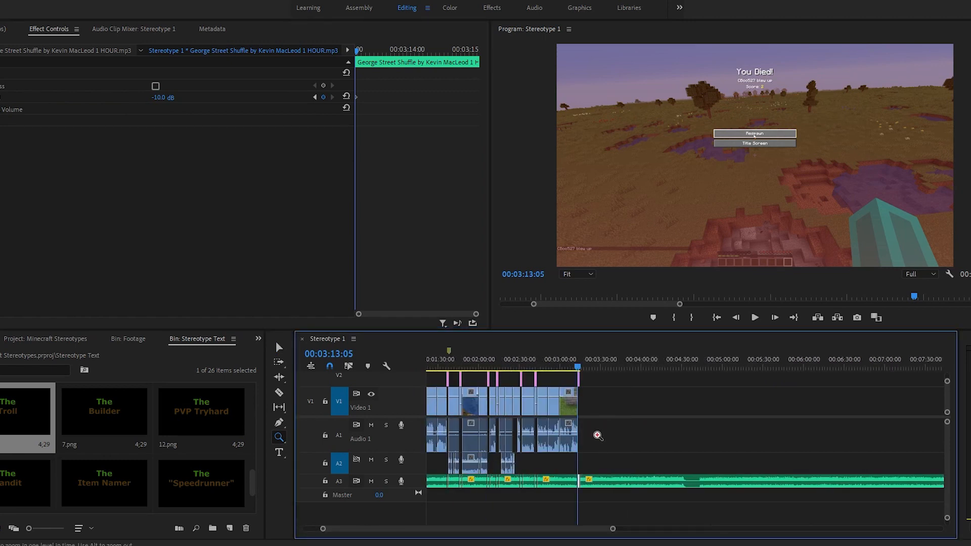
click(597, 438)
click(655, 440)
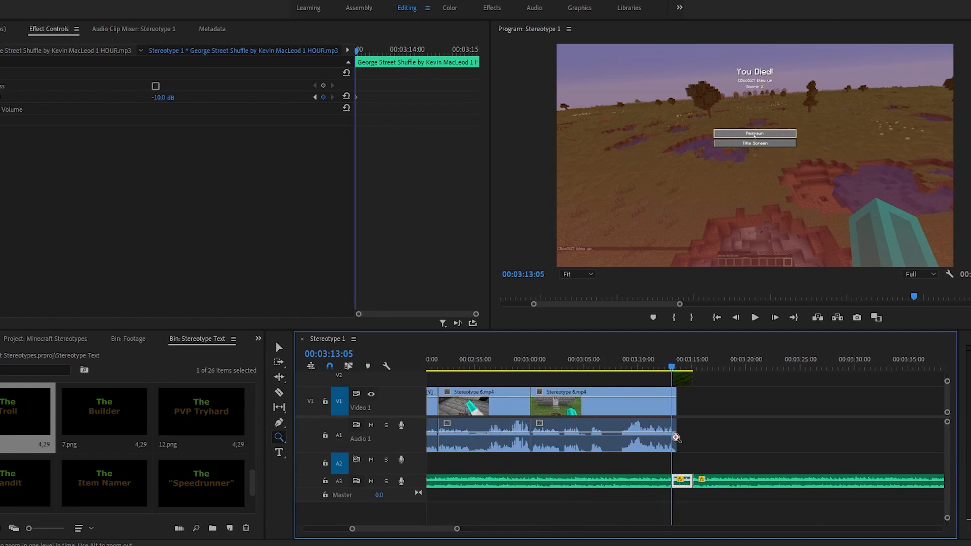
click(676, 438)
click(680, 440)
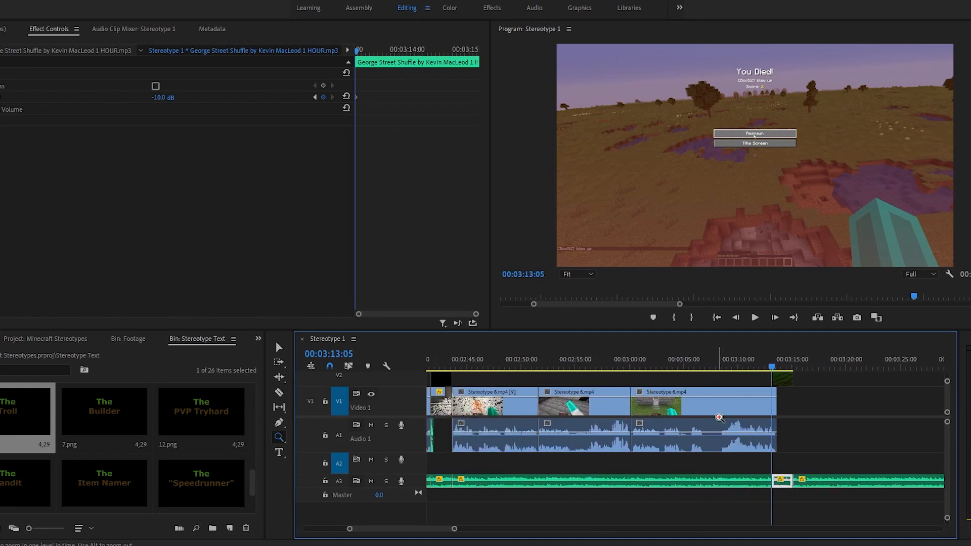
scroll(719, 423, up, 2)
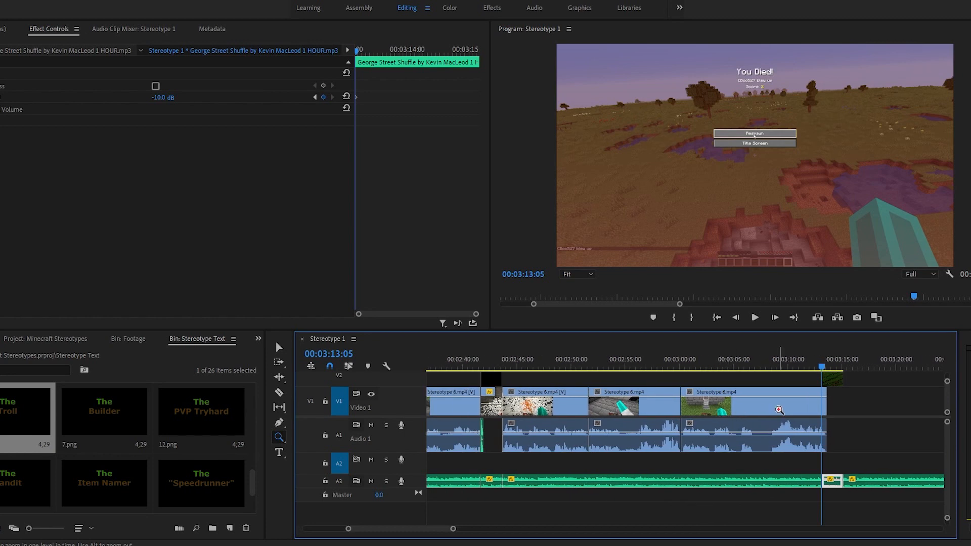
scroll(777, 411, up, 1)
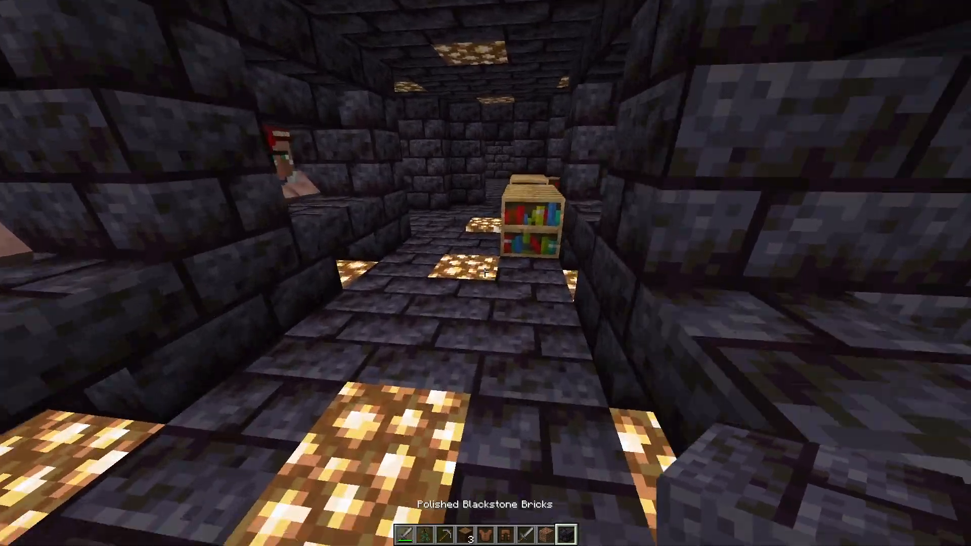
Step: Switch to Minecraft and walk through the blackstone base into the room with the armor stands
key(w)
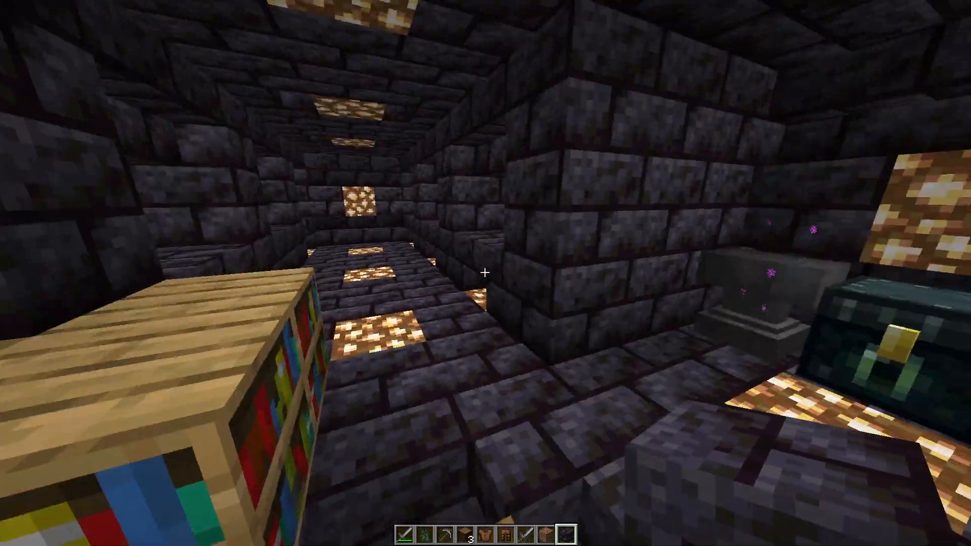
key(w)
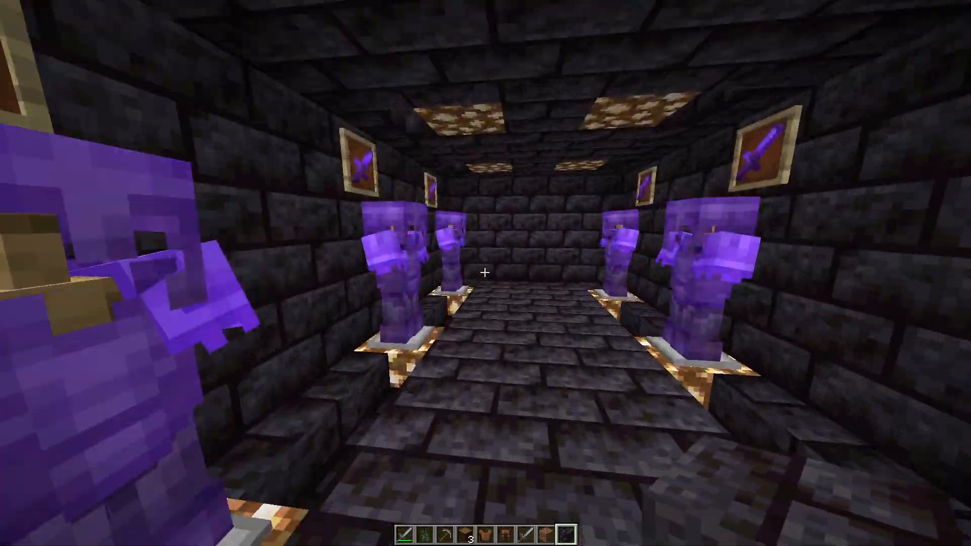
key(w)
scroll(485, 273, up, 2)
scroll(485, 272, down, 2)
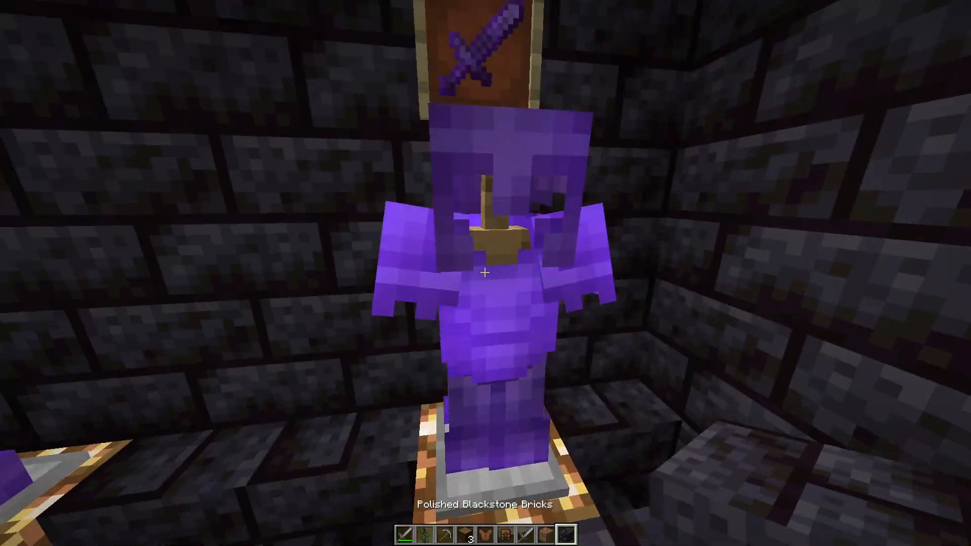
Step: Pick an armor stand into the hotbar and remove it again in the inventory
click(484, 272)
key(e)
key(e)
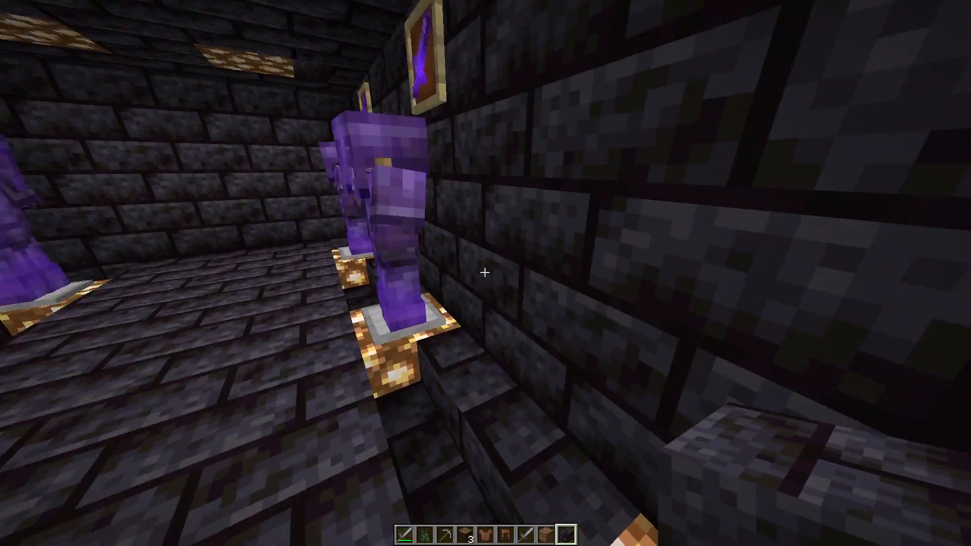
key(w)
middle_click(485, 272)
key(e)
key(e)
Step: Take the enchanted Netherite Leggings from an armor stand and inspect them in the inventory
key(e)
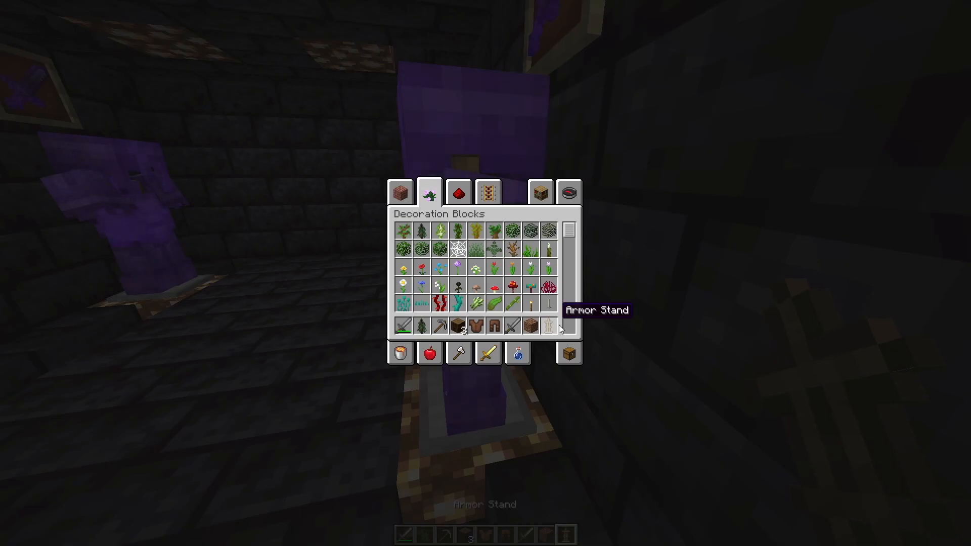
click(559, 325)
key(e)
right_click(485, 272)
key(e)
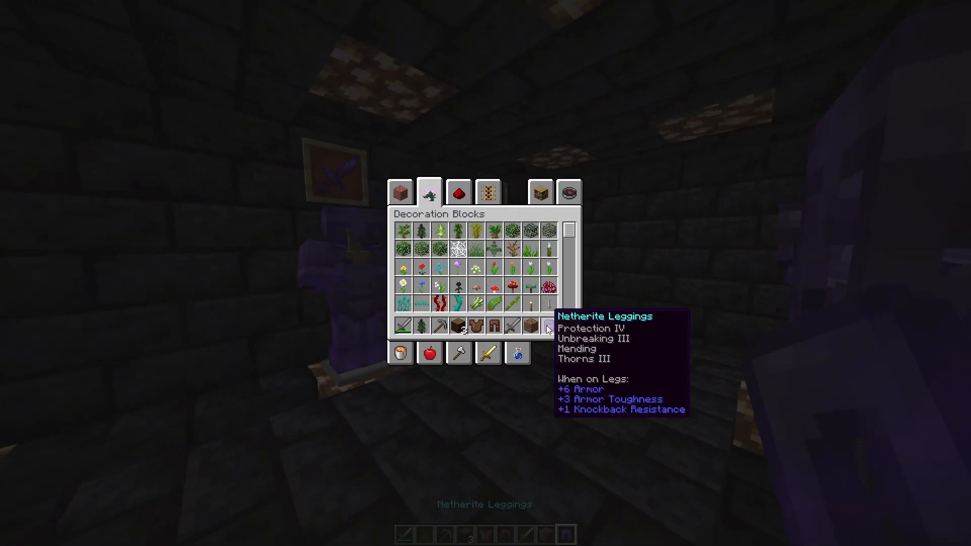
key(e)
right_click(485, 273)
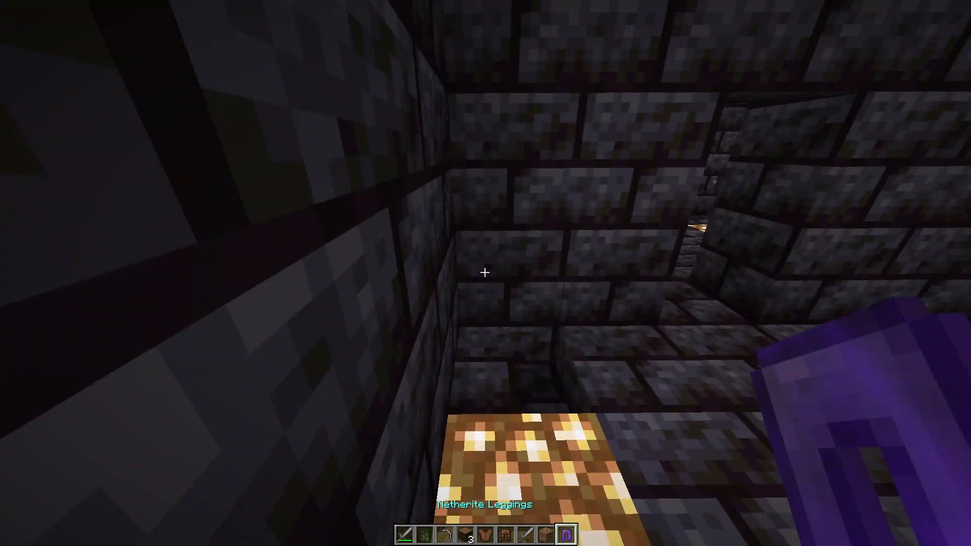
key(w)
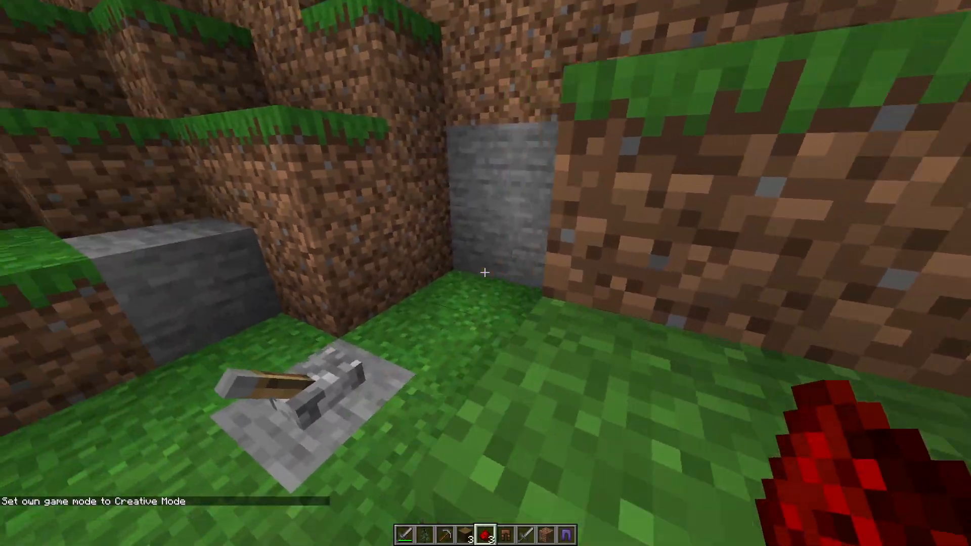
Step: Flip the lever outside the dirt hill to open the hidden stone entrance
key(w)
right_click(484, 272)
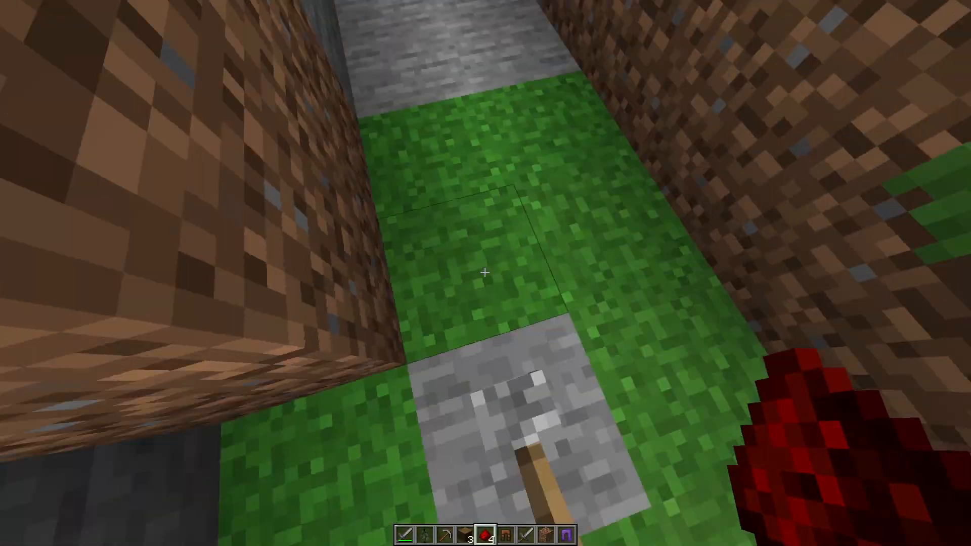
key(s)
right_click(484, 273)
key(w)
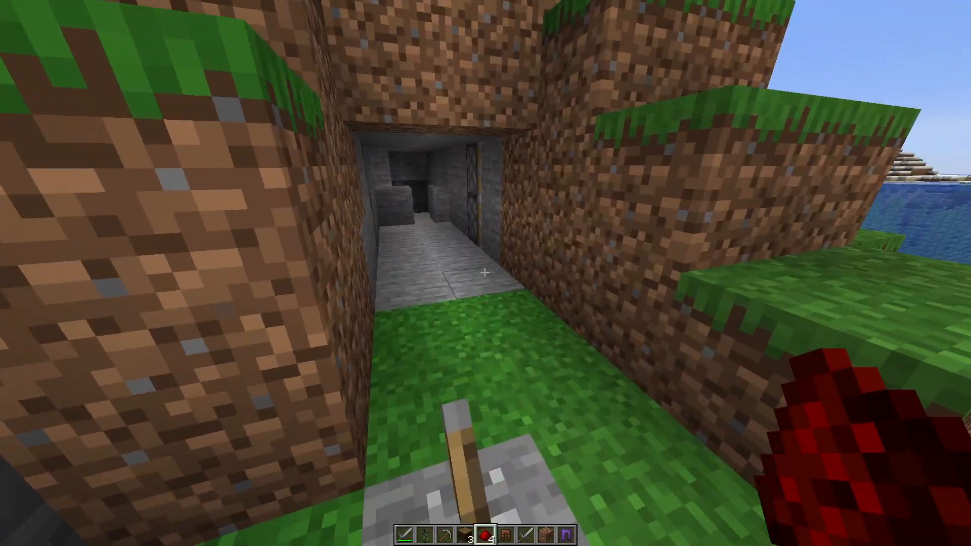
Step: Enter the stone tunnel and give the player the minecraft:night_vision effect for 2555 seconds
key(w)
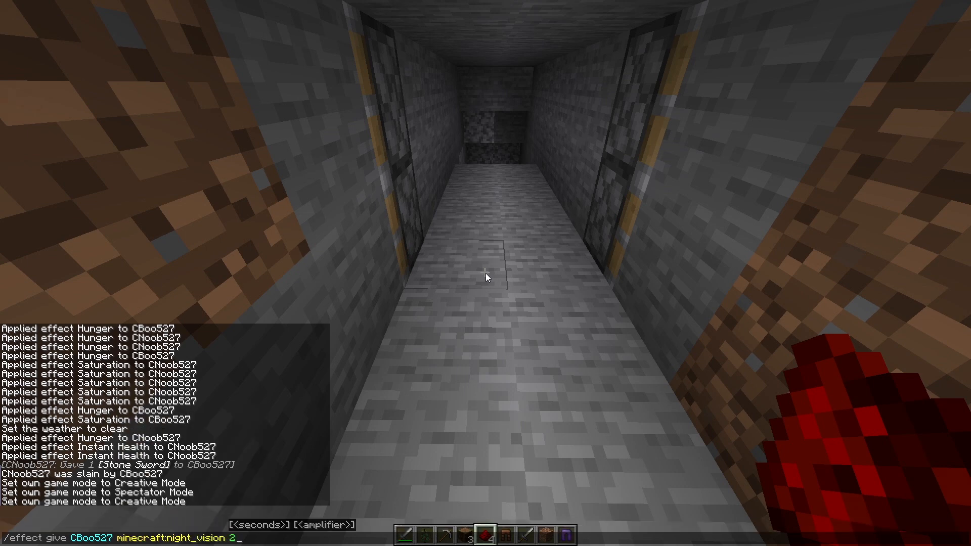
text(5555)
key(Return)
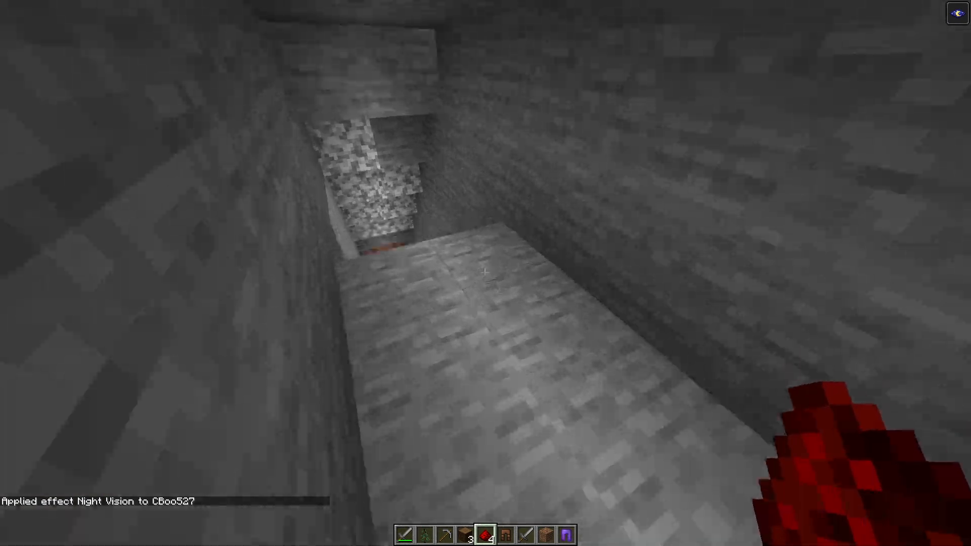
Step: Switch the game mode to Spectator and fly through the ground to view the redstone behind the hidden entrance
key(slash)
text(gamemode sp)
key(Tab)
key(Return)
key(w)
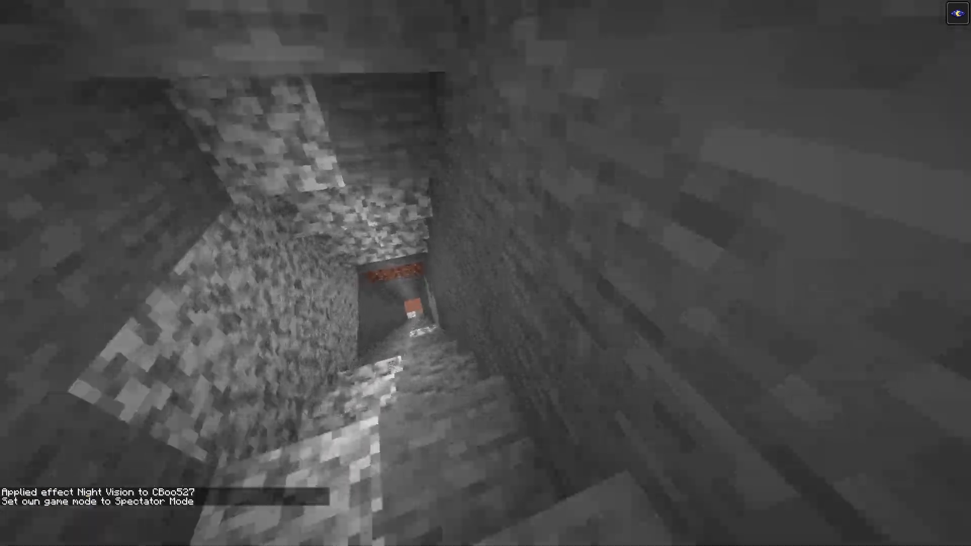
key(s)
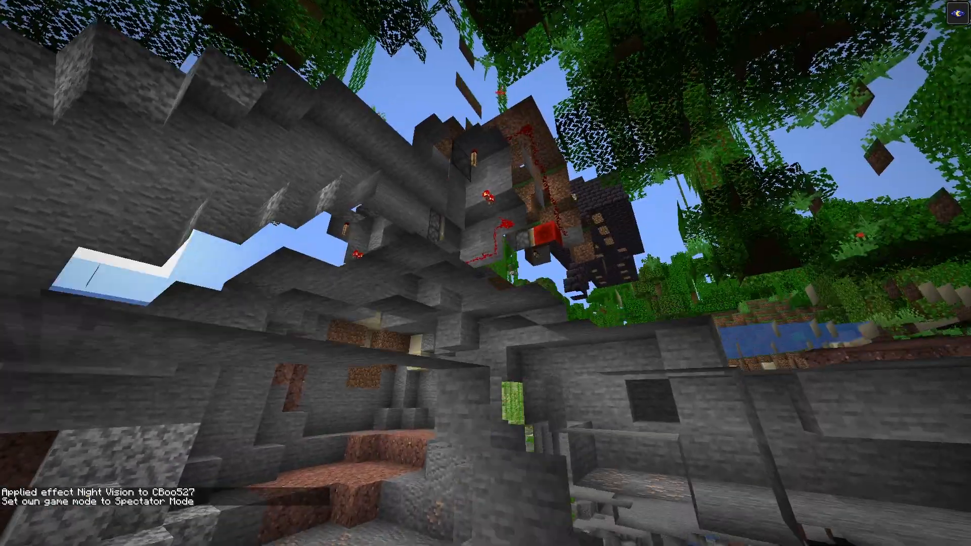
Step: Fly through the underground redstone in Spectator mode and examine its pistons, repeater lines and lever room from several angles
key(w)
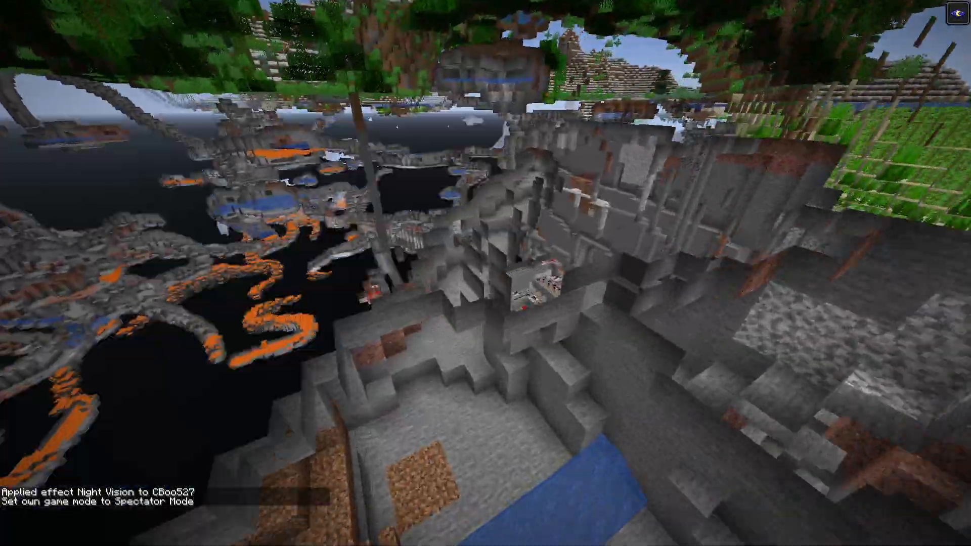
key(w)
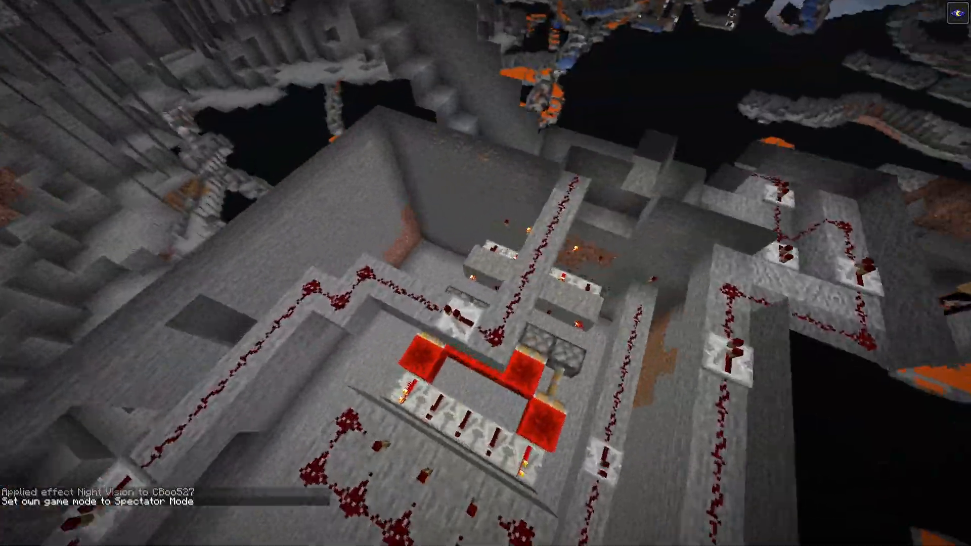
key(w)
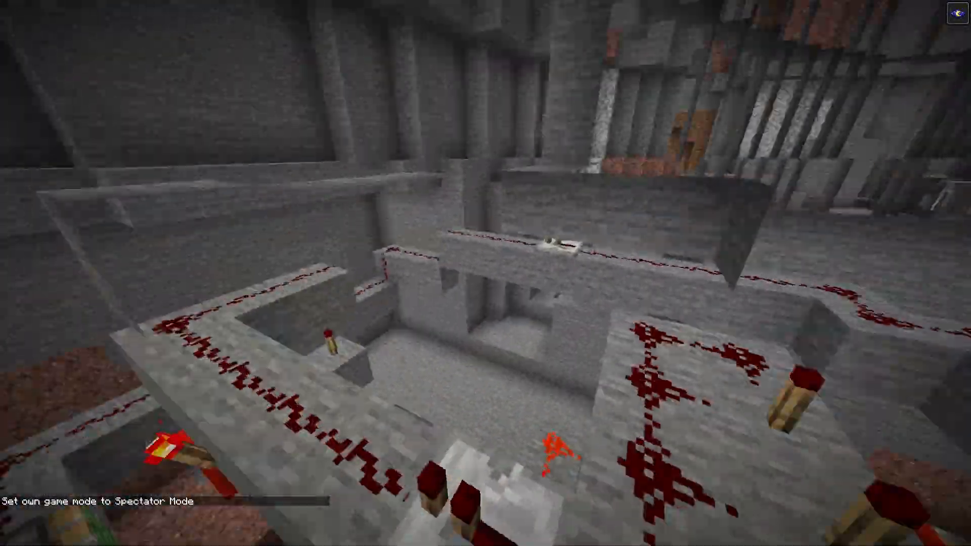
key(w)
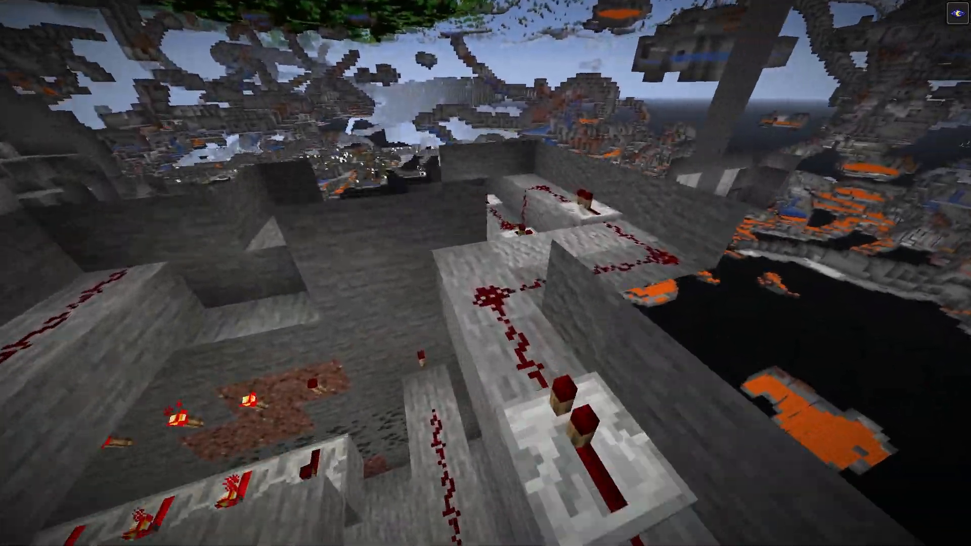
key(s)
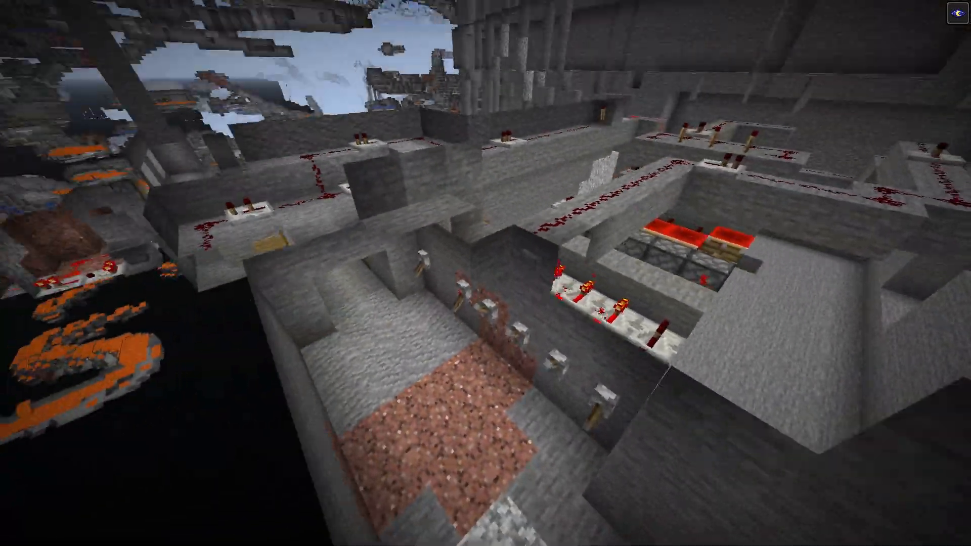
key(space)
key(w)
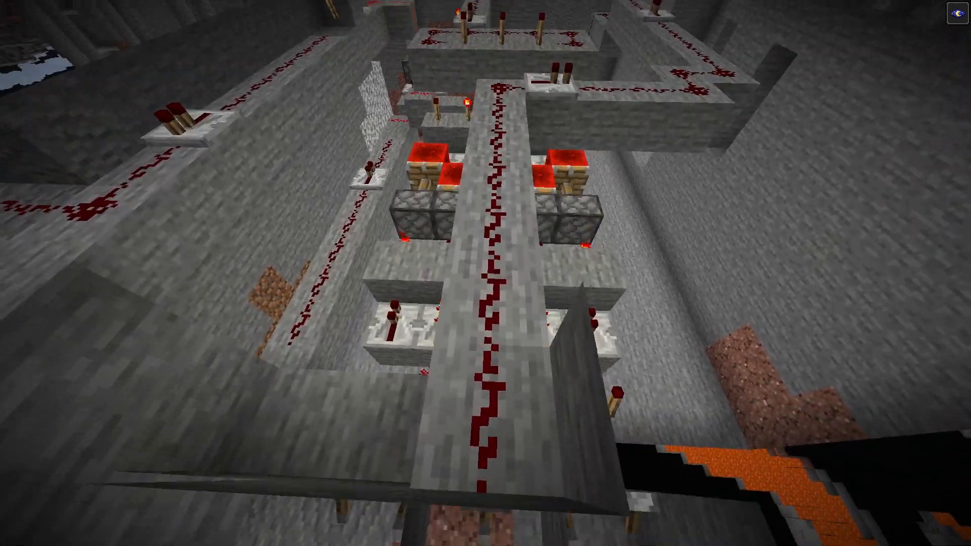
key(a)
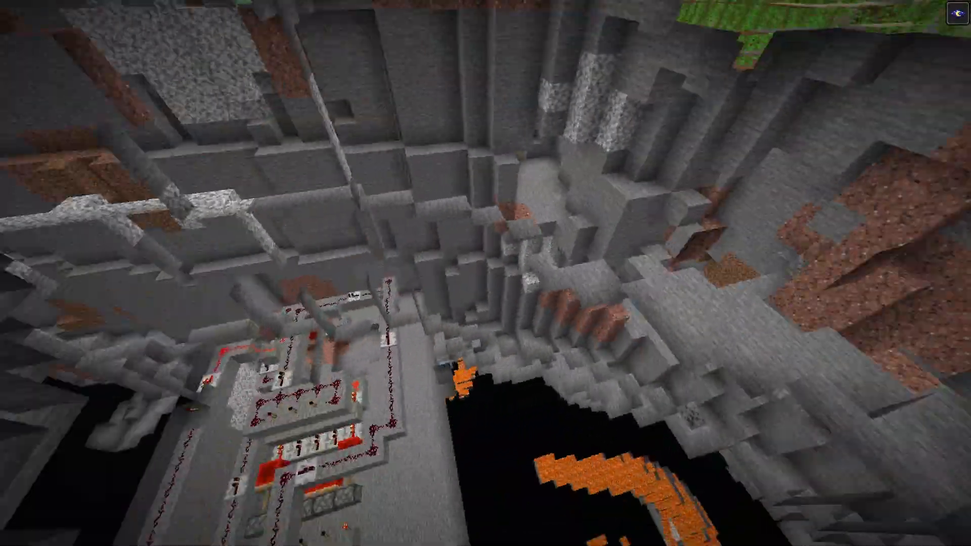
key(w)
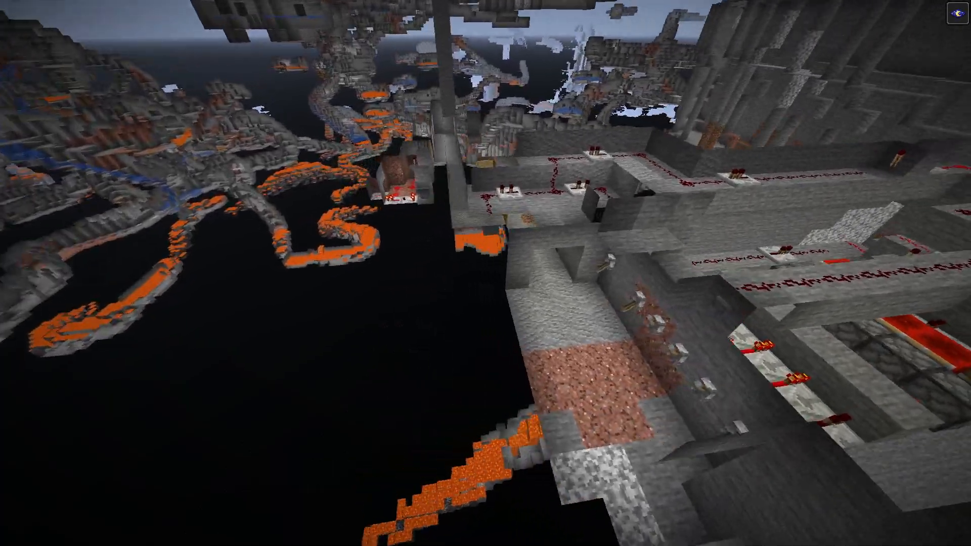
key(w)
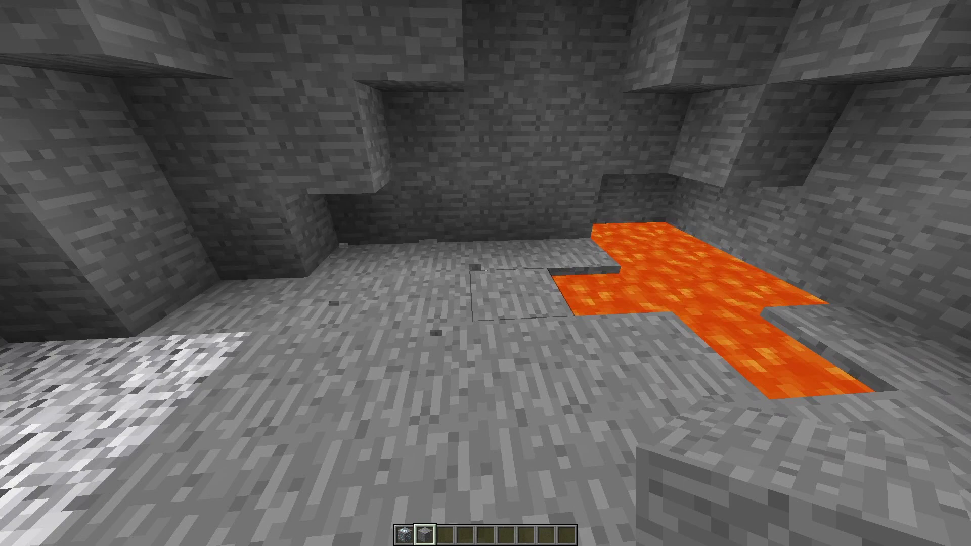
Step: Break dirt blocks in the wall of the lava cave and fill the gaps with stone
key(s)
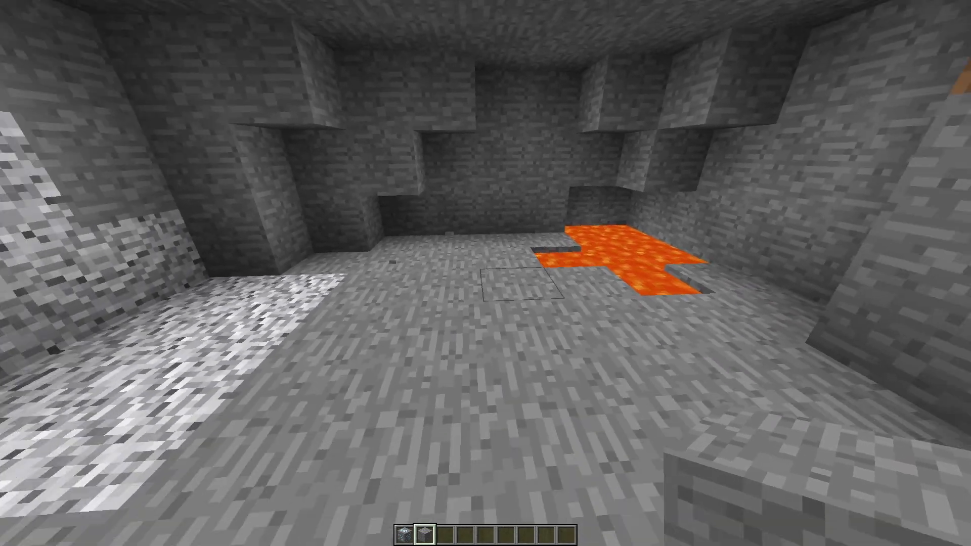
key(w)
key(s)
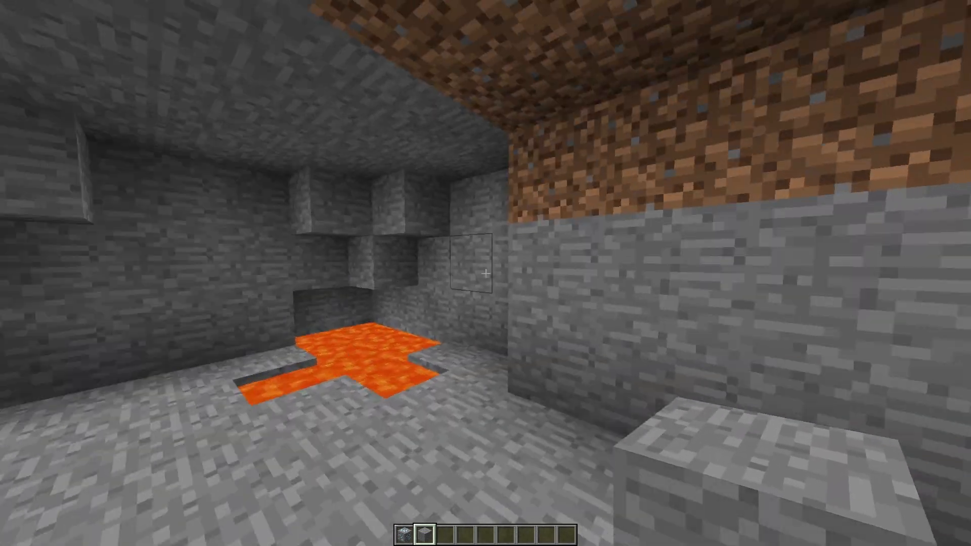
click(485, 273)
click(485, 273)
key(w)
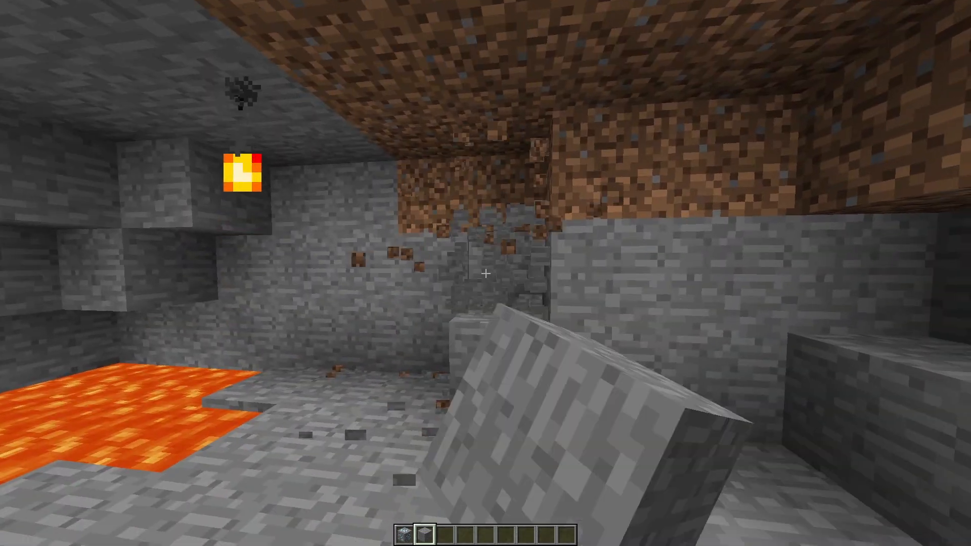
Step: Equip Diamond Ore beside the lava pool, and switch back to stone at the diorite patch
key(1)
key(w)
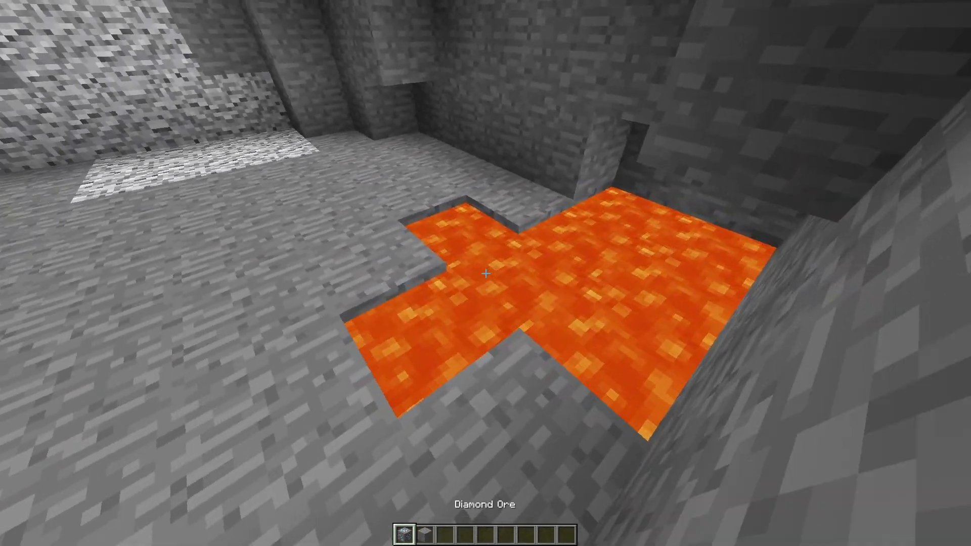
key(s)
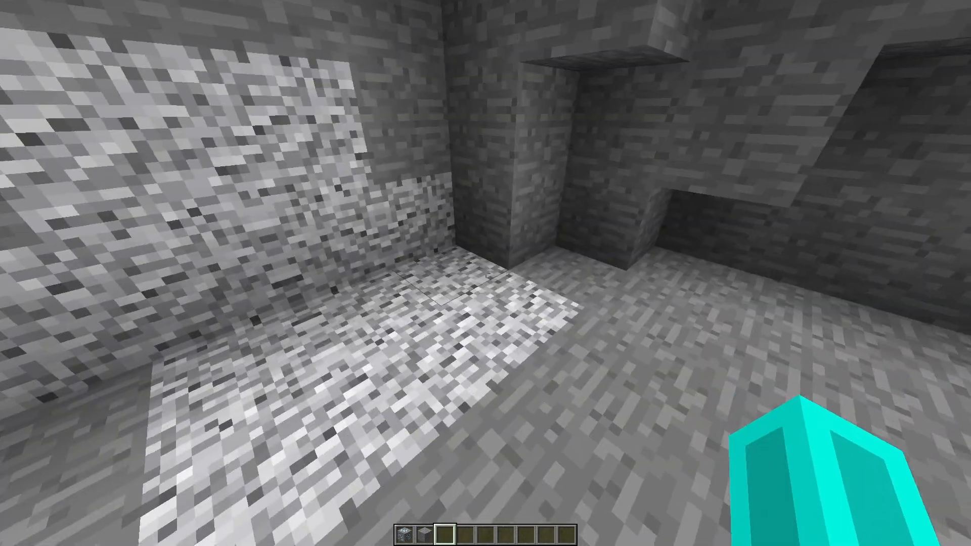
key(2)
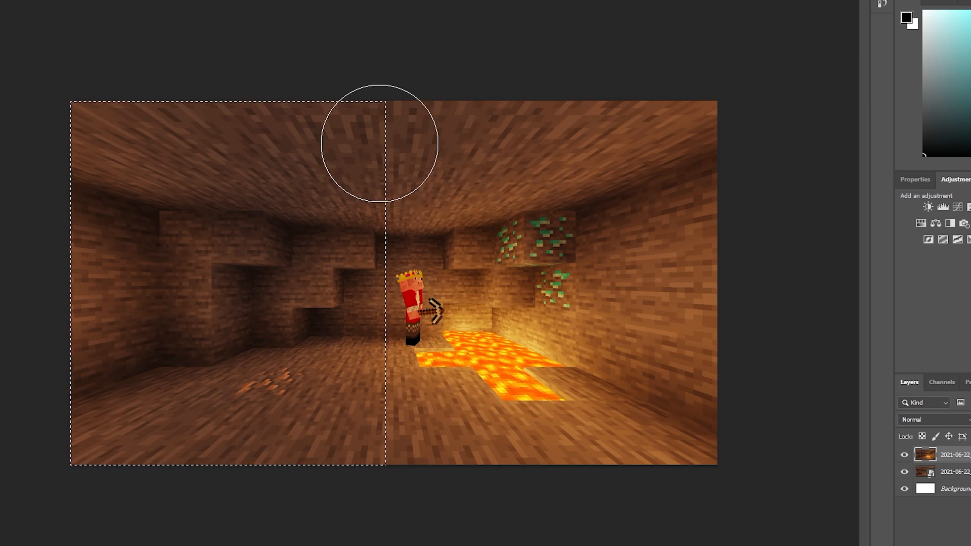
Step: In Photoshop, erase the selected half of the upper cave screenshot to reveal the teal character beneath, and clear the selection
mouse_move(371, 136)
mouse_down()
mouse_move(72, 159)
mouse_move(425, 280)
mouse_move(80, 432)
mouse_move(242, 372)
mouse_up()
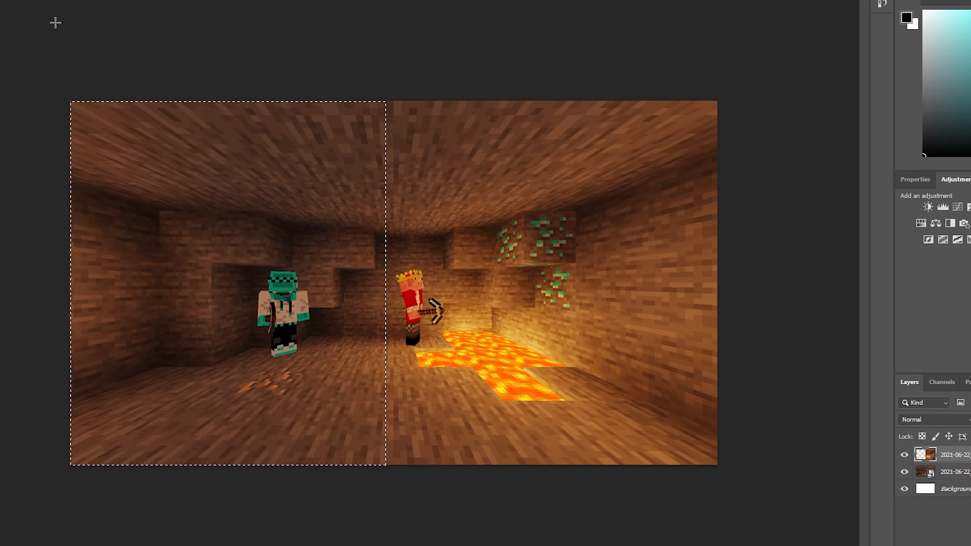
key(ctrl+d)
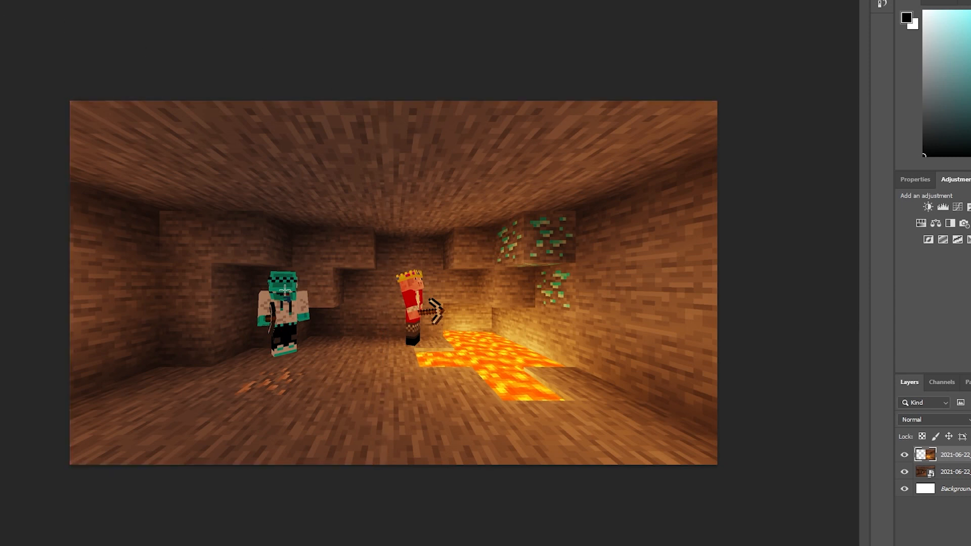
Step: Place the MINECRAFT STEREOTYPES title image over the cave scene and align it with the canvas's upper edge
drag(235, 337, 235, 337)
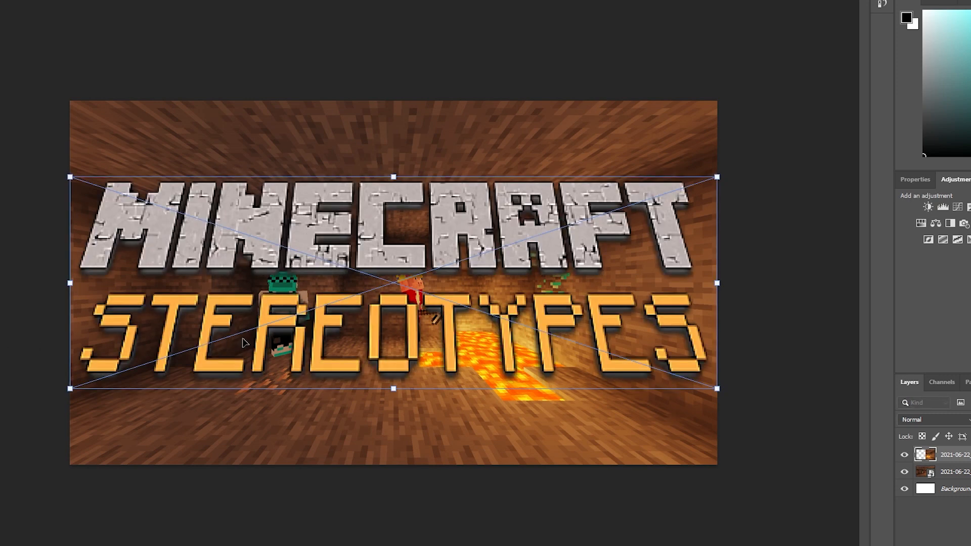
drag(364, 244, 369, 171)
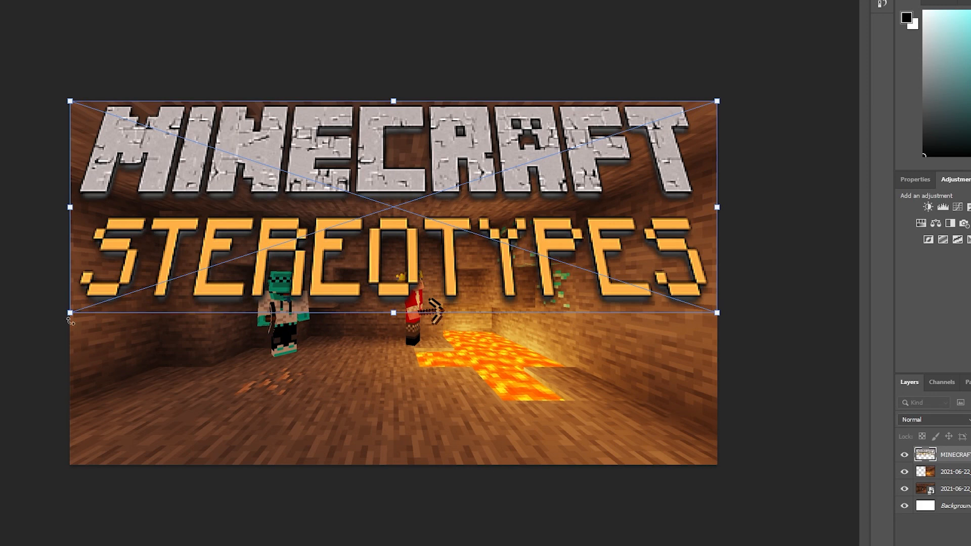